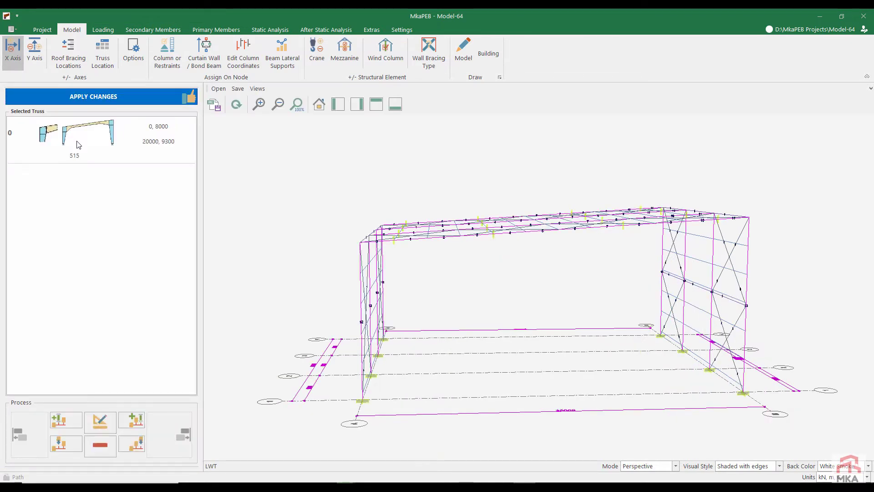
# Step: Edit the Tip-515 truss to NL 14, NdcX 2 and NdrX 2, and apply the changes to the model
pyautogui.click(104, 420)
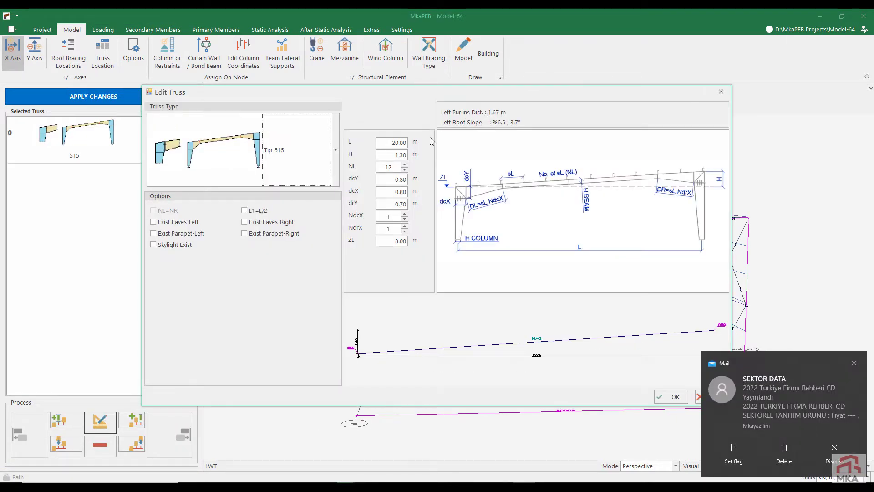
pyautogui.click(405, 165)
pyautogui.click(404, 165)
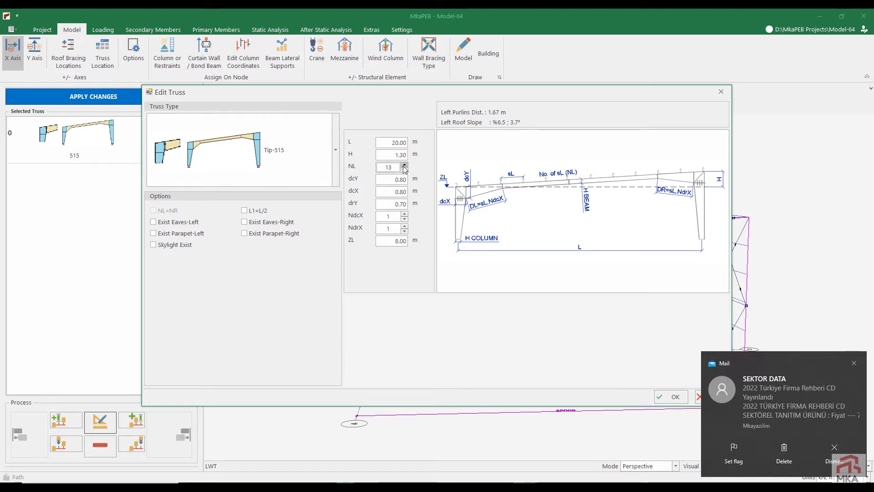
pyautogui.click(405, 214)
pyautogui.click(405, 225)
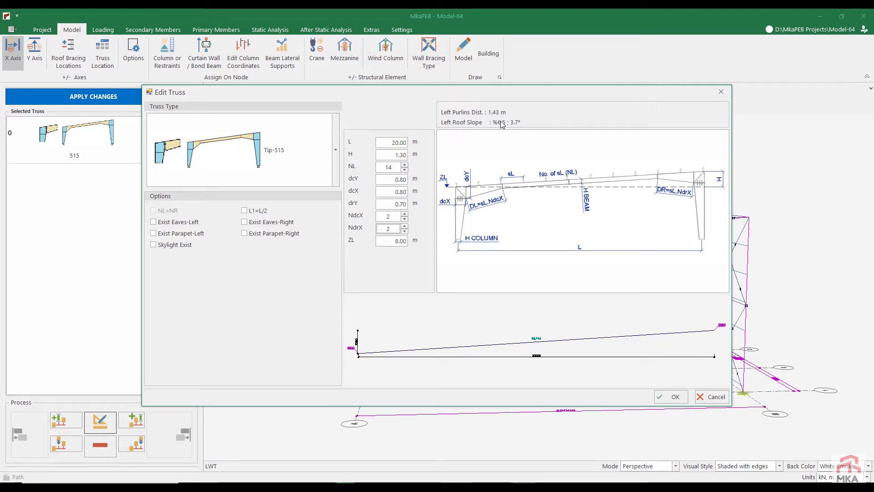
pyautogui.click(670, 397)
pyautogui.click(139, 99)
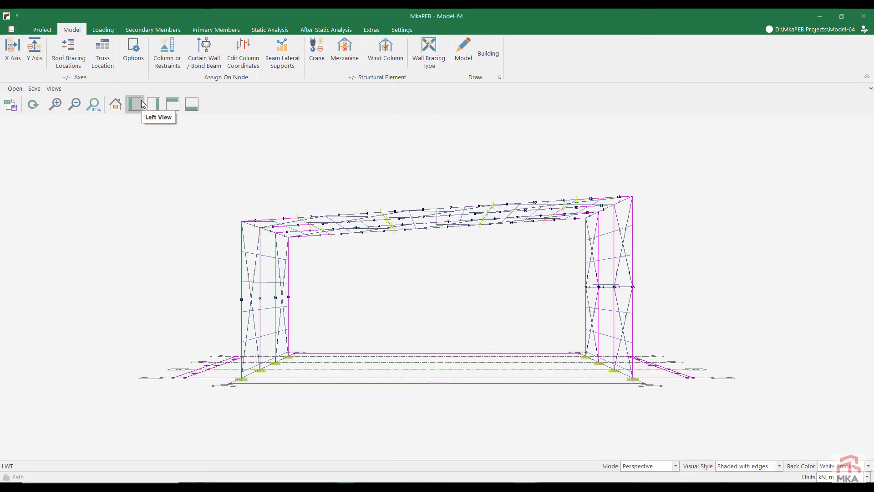
# Step: Select IS-875: 2016 as the loading code and check the roof dead load settings
pyautogui.click(103, 30)
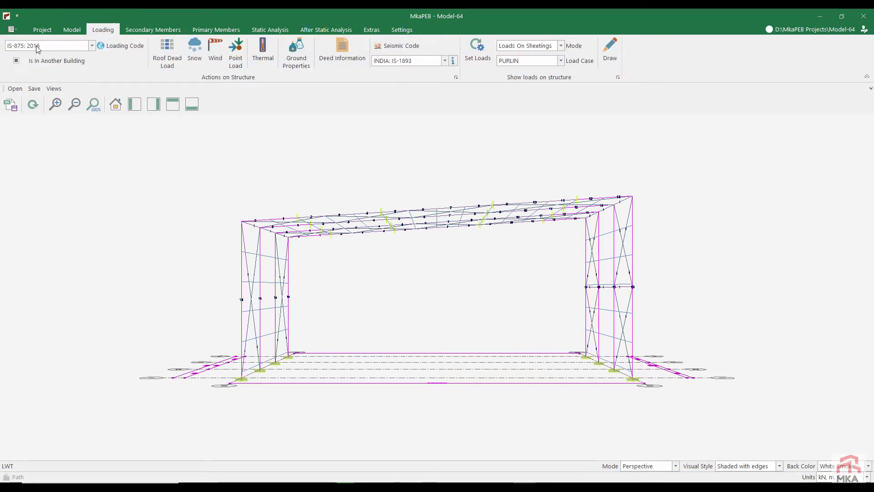
pyautogui.click(38, 46)
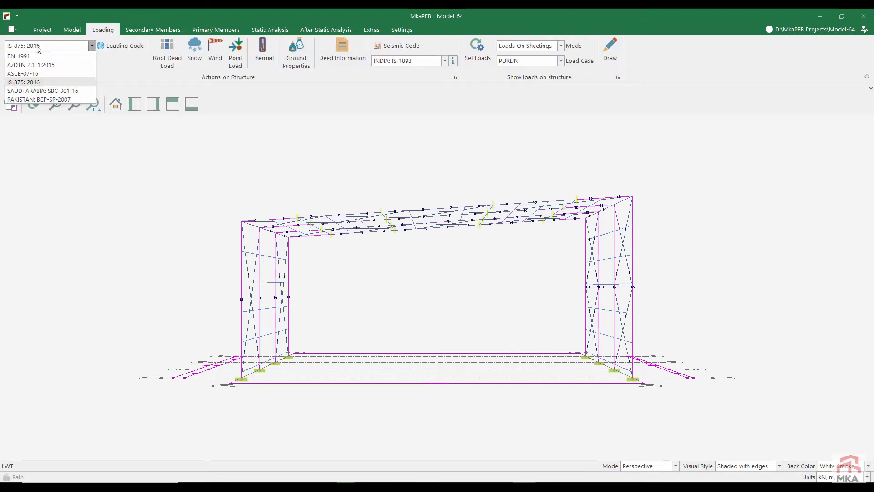
pyautogui.click(33, 82)
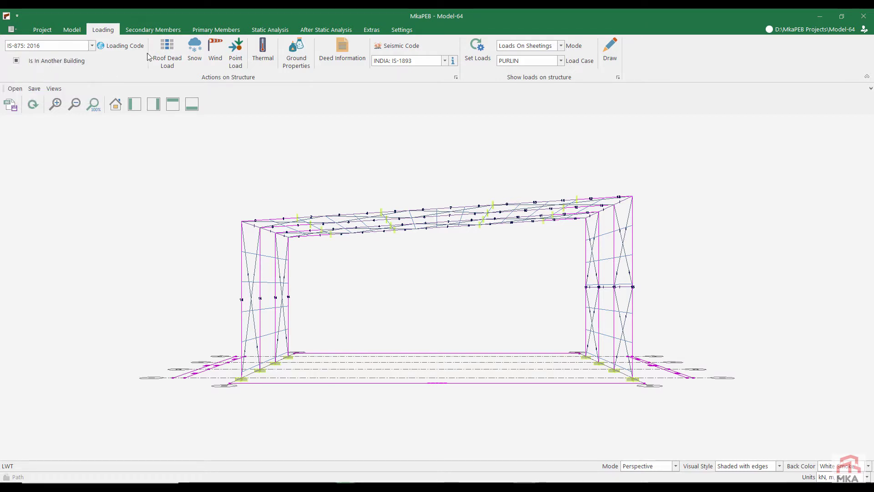
pyautogui.click(165, 62)
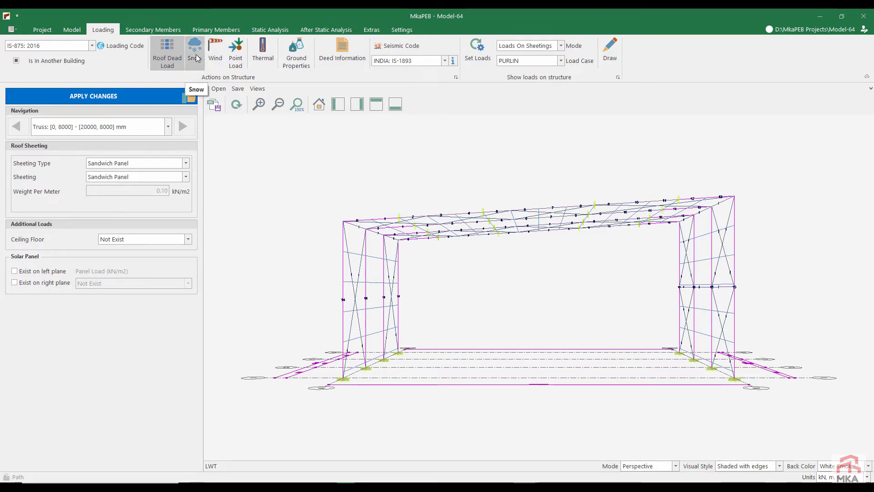
pyautogui.click(167, 54)
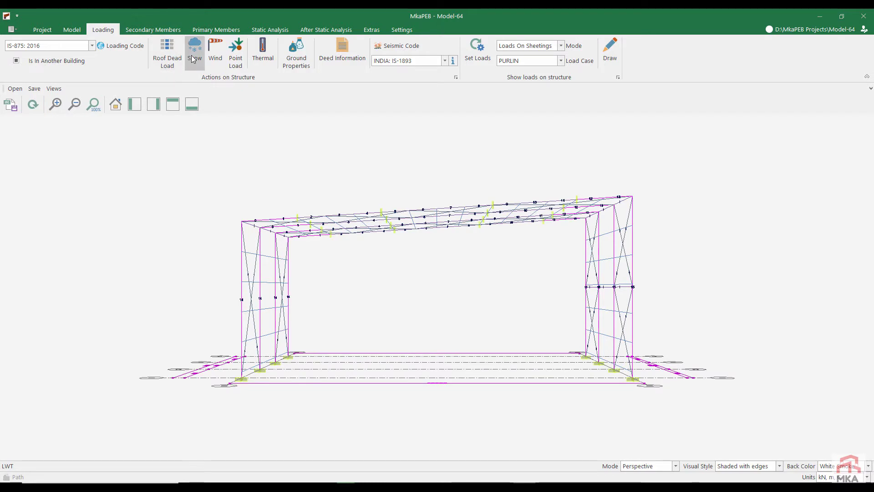
# Step: Set the snow load on the ground to 0.15 kN/m2
pyautogui.click(194, 54)
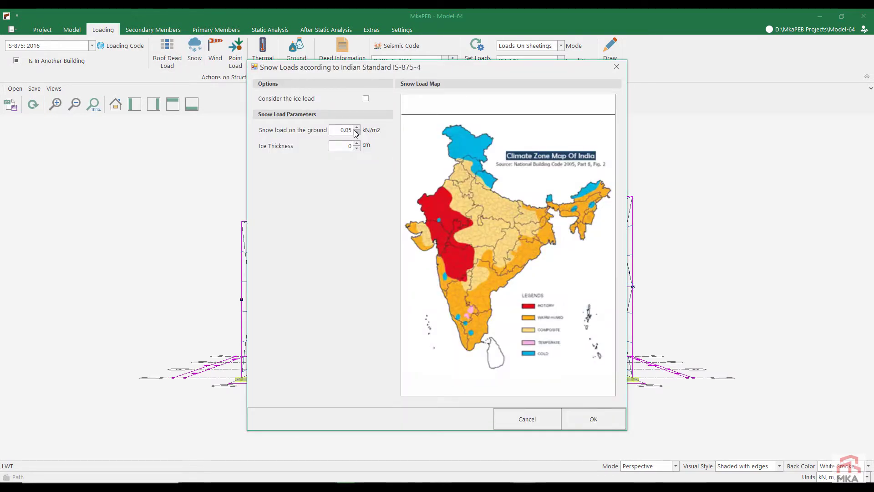
pyautogui.click(356, 129)
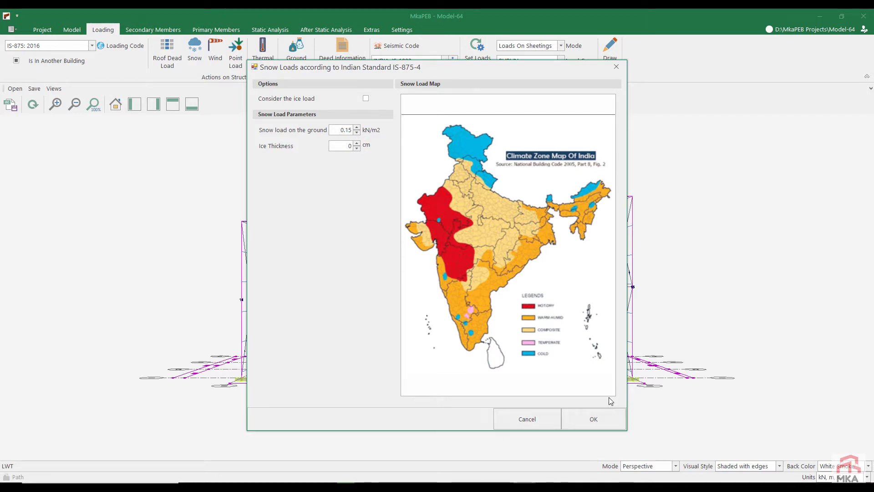
pyautogui.click(597, 423)
# Step: Define the wind loads with a 44 m/s wind zone, internal pressure coefficient 0.0 and terrain Category-4
pyautogui.click(219, 57)
pyautogui.click(289, 80)
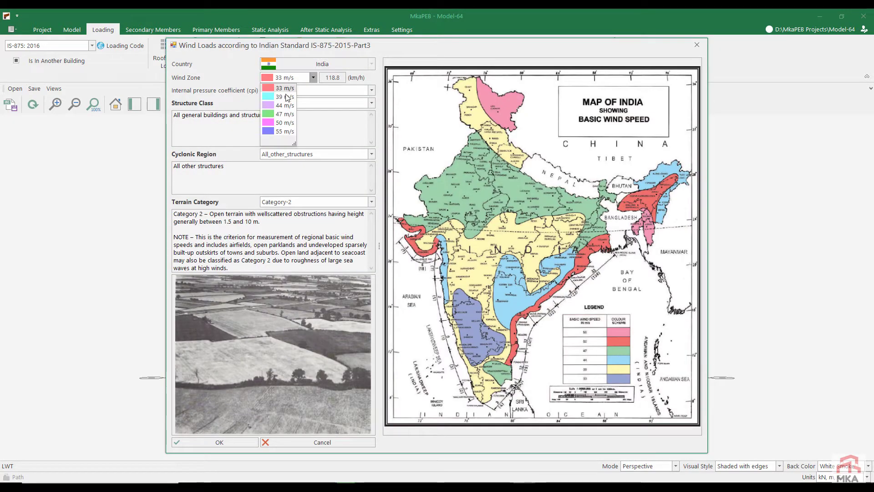
pyautogui.click(286, 109)
pyautogui.click(288, 91)
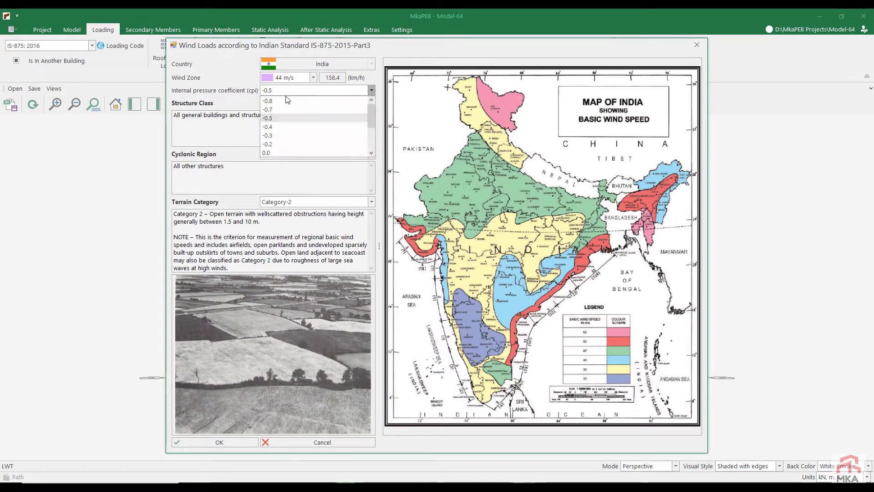
pyautogui.click(275, 150)
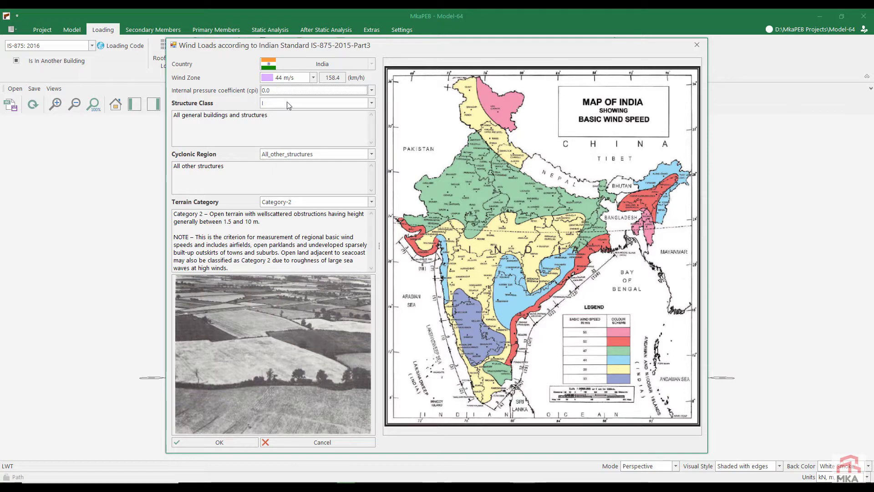
pyautogui.click(289, 202)
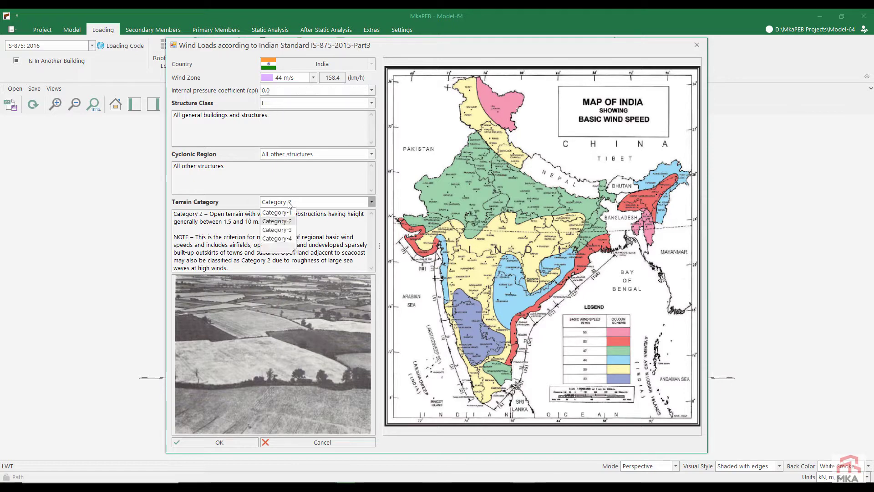
pyautogui.click(283, 239)
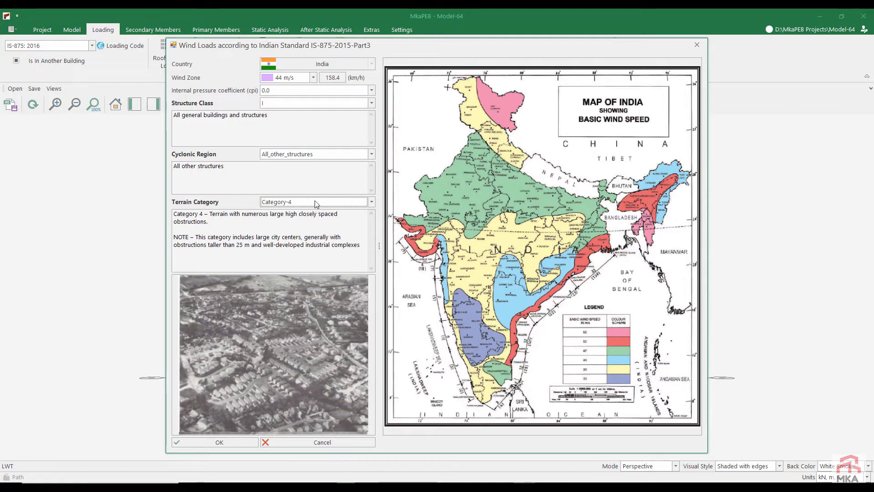
pyautogui.click(220, 442)
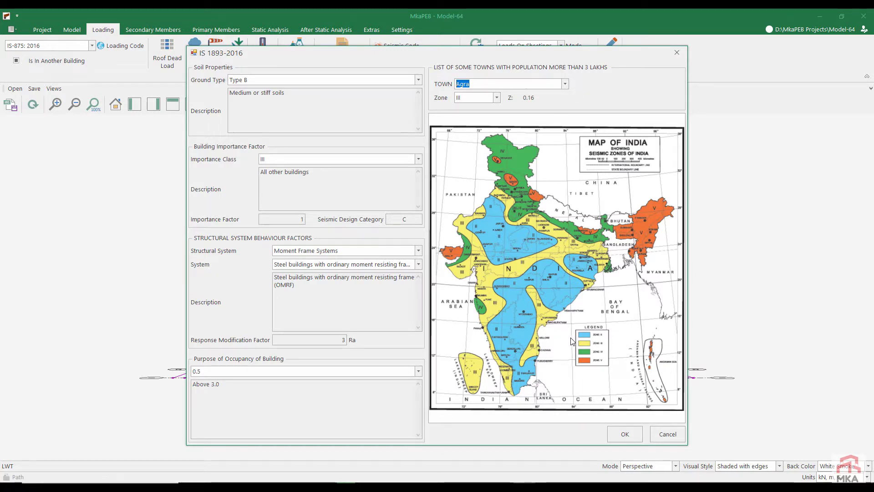
# Step: Set the IS 1893-2016 seismic parameters to the town Chcnnai and ground Type C
pyautogui.click(564, 84)
pyautogui.write('Chandigarh')
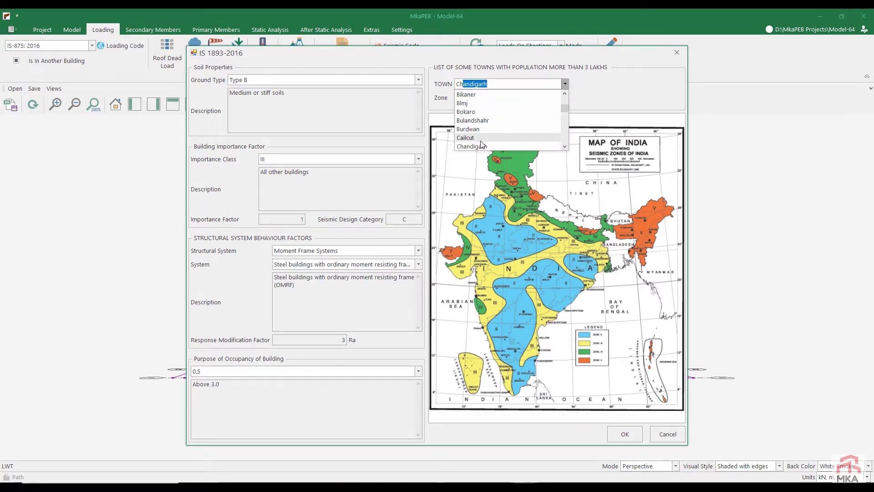
pyautogui.scroll(-1, 481, 144)
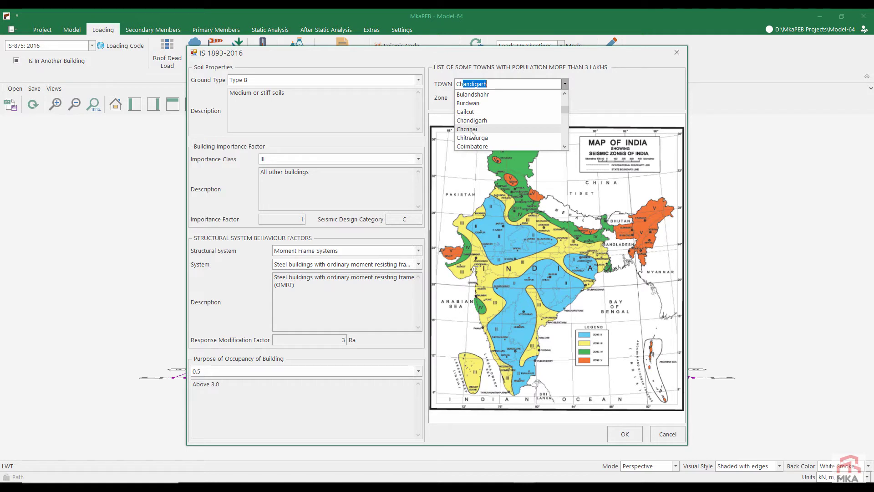
pyautogui.click(472, 132)
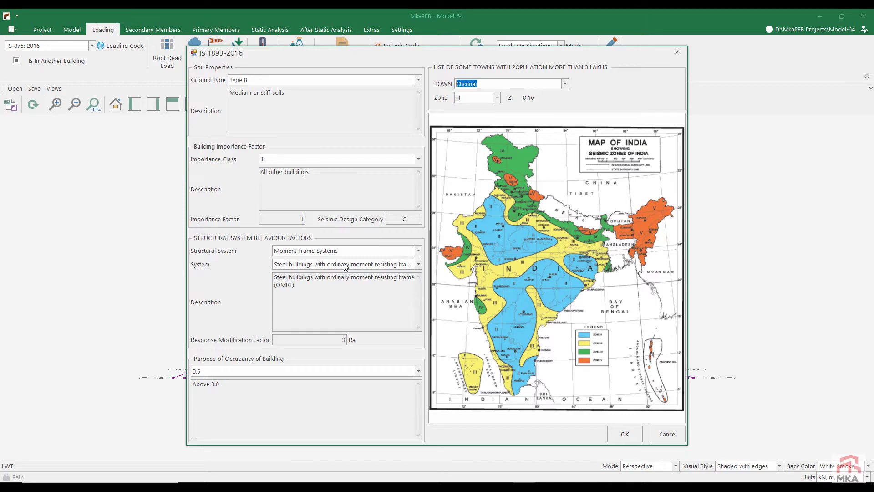
pyautogui.click(262, 80)
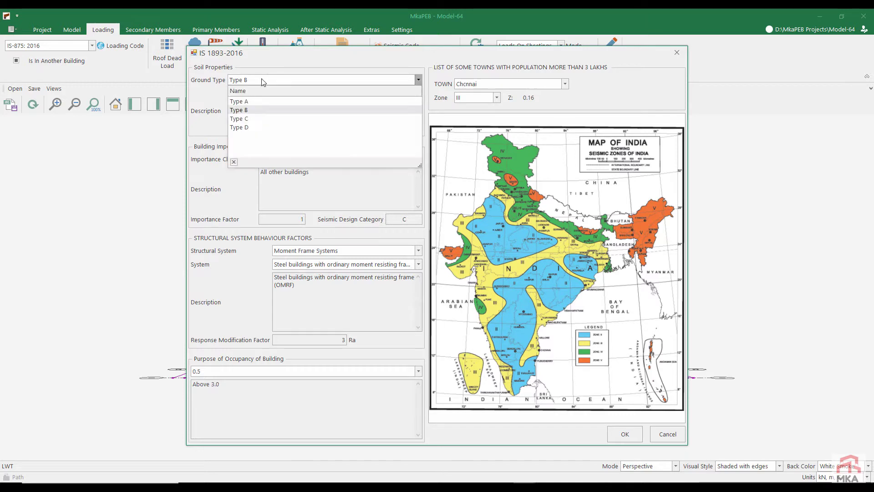
pyautogui.click(246, 119)
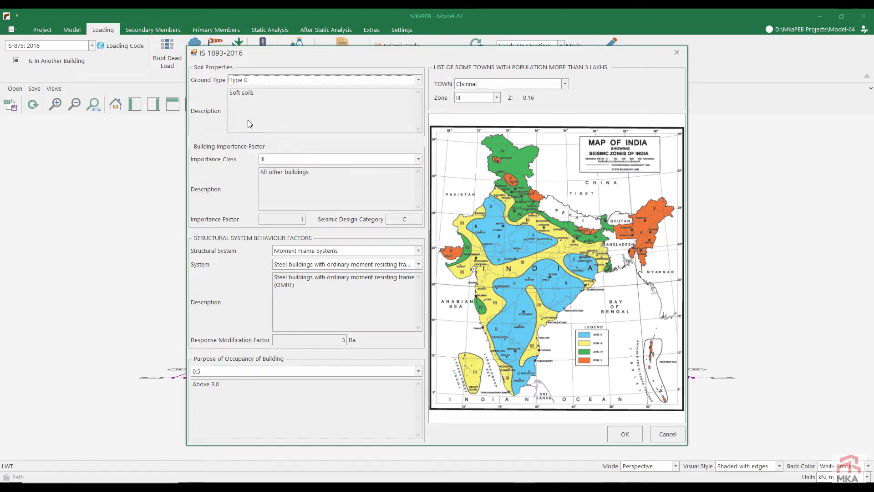
pyautogui.click(622, 435)
# Step: Select IS-800 as the structural steel design code for the secondary members
pyautogui.click(153, 30)
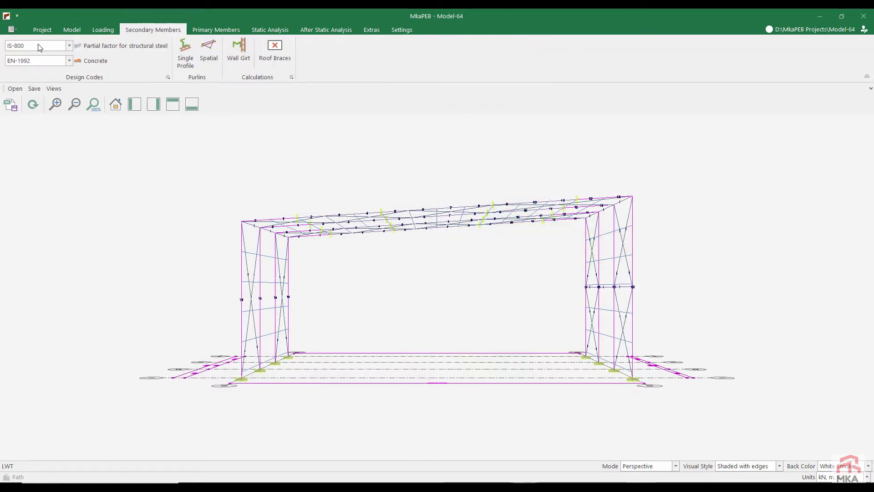
pyautogui.click(39, 48)
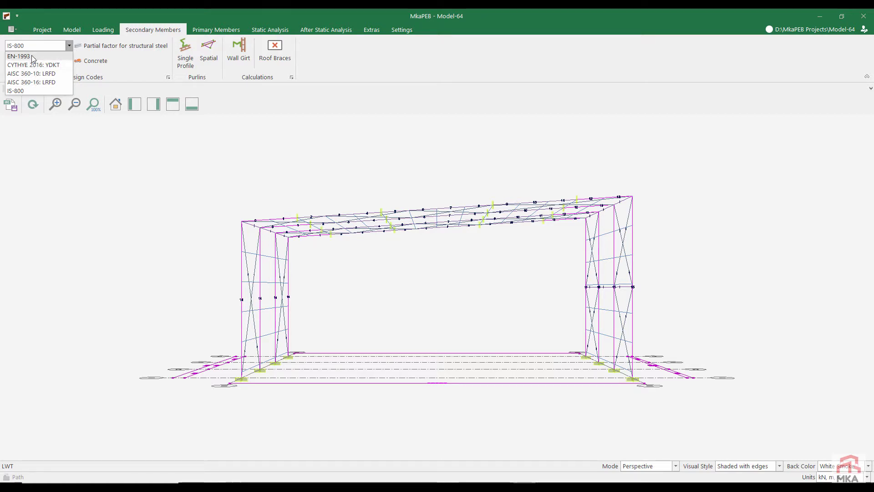
pyautogui.click(24, 90)
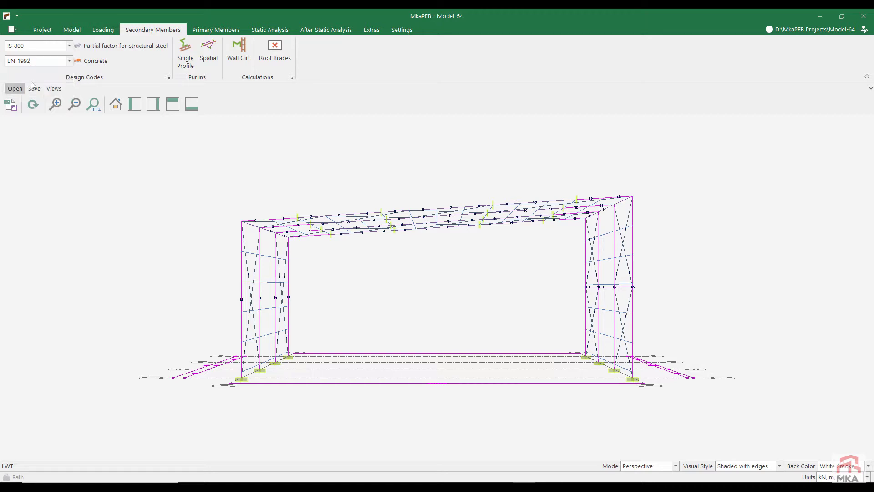
# Step: Step through lighter single-profile purlin sections and settle on C200-15-S250GD
pyautogui.click(189, 51)
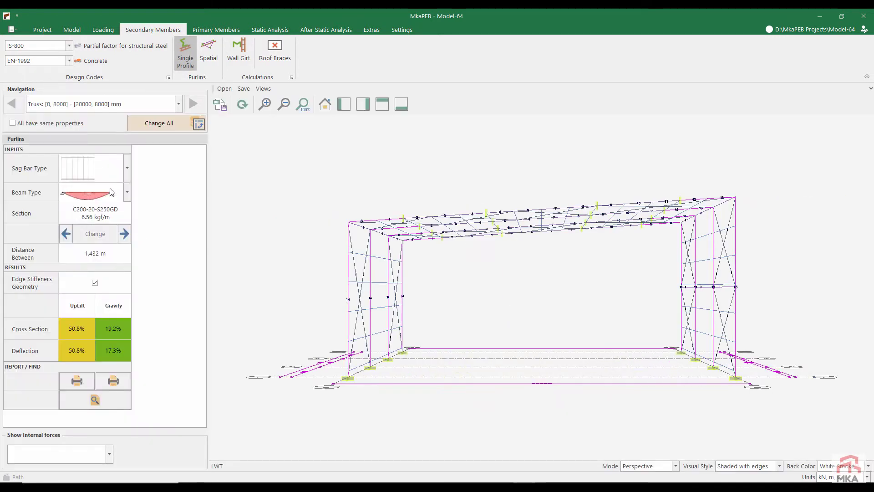
pyautogui.click(65, 233)
pyautogui.click(66, 232)
pyautogui.click(66, 233)
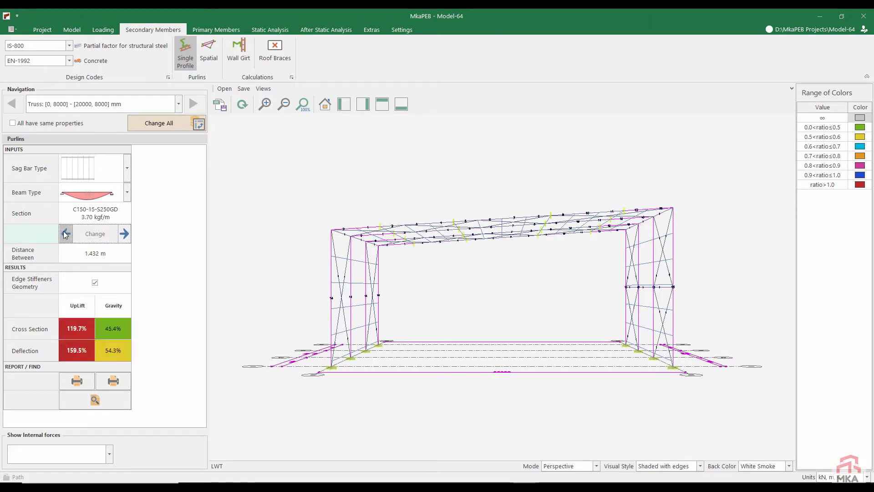
pyautogui.click(124, 234)
pyautogui.click(124, 234)
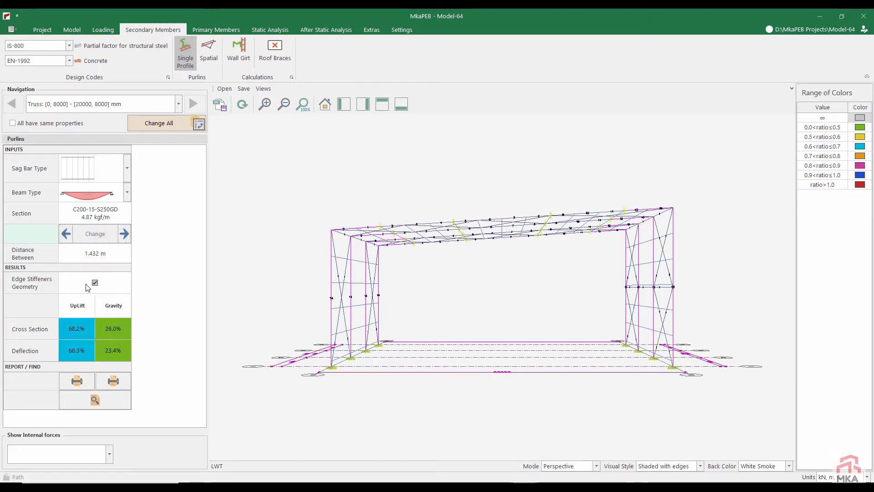
# Step: Try the second sag bar type on the roof purlins and revert to the plain straight layout
pyautogui.click(95, 170)
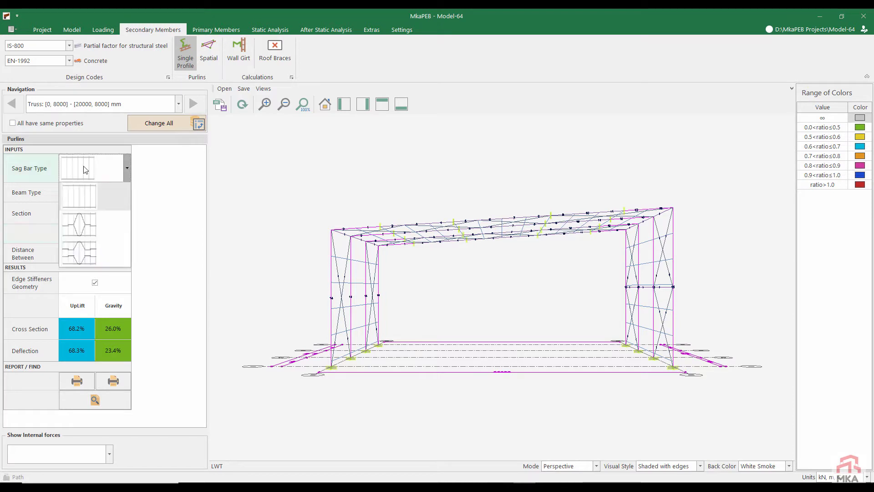
pyautogui.click(82, 223)
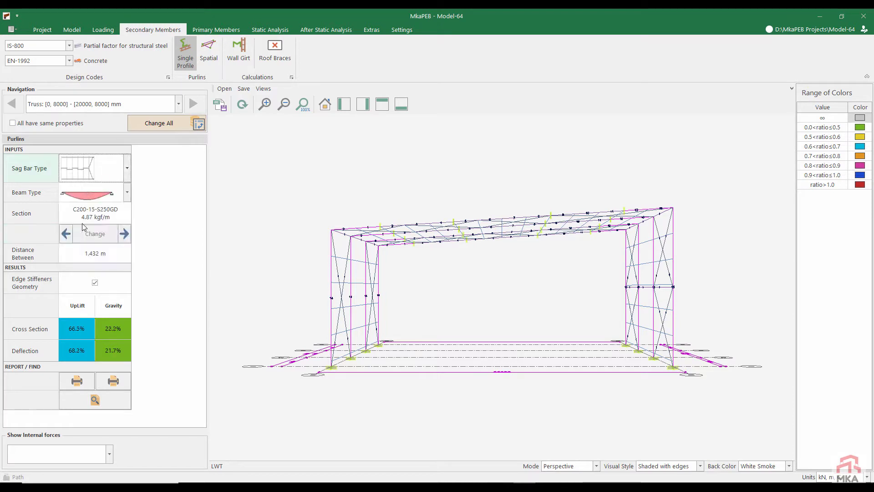
pyautogui.click(94, 169)
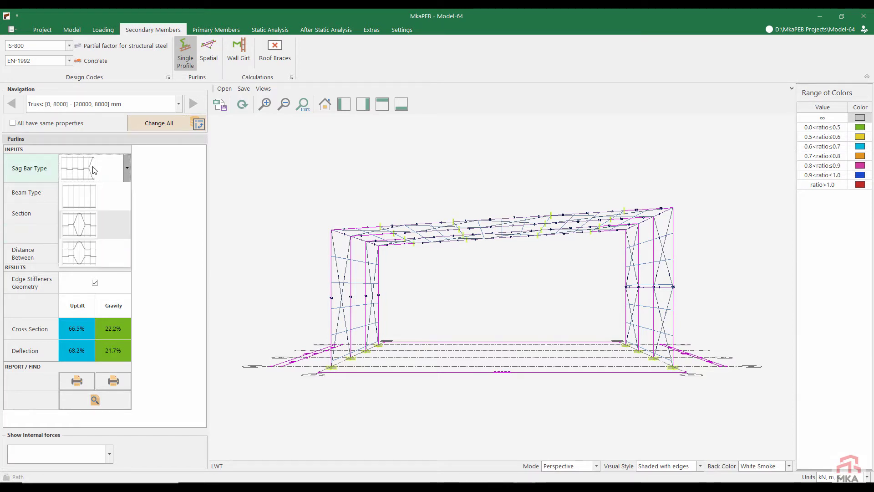
pyautogui.click(77, 197)
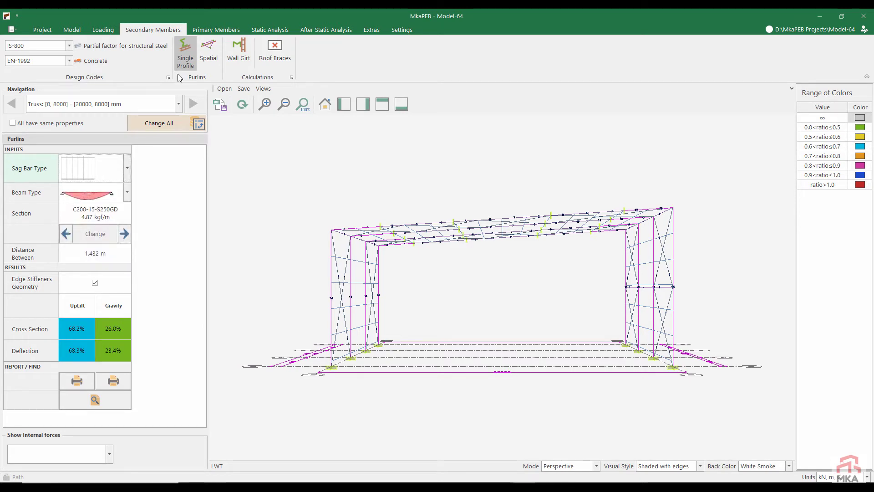
# Step: Give all wall girts the same properties and reduce their section to C150-20-S250GD
pyautogui.click(234, 60)
pyautogui.click(19, 139)
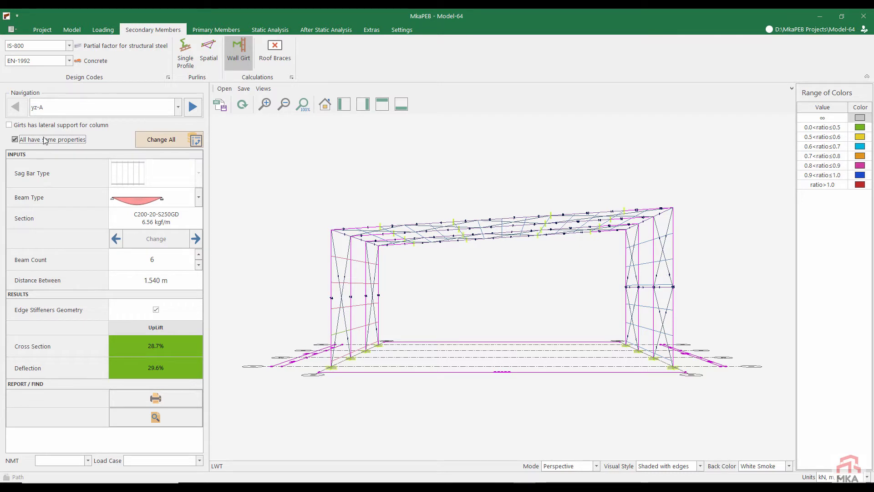
pyautogui.click(114, 242)
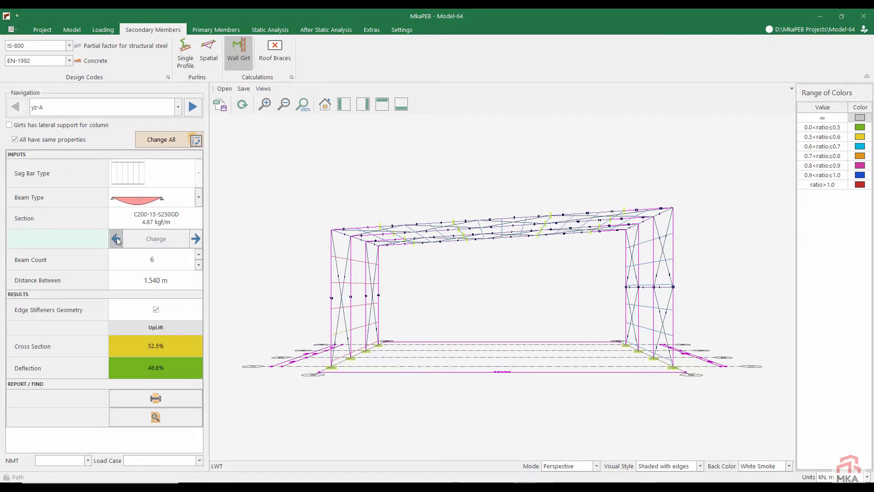
pyautogui.click(116, 237)
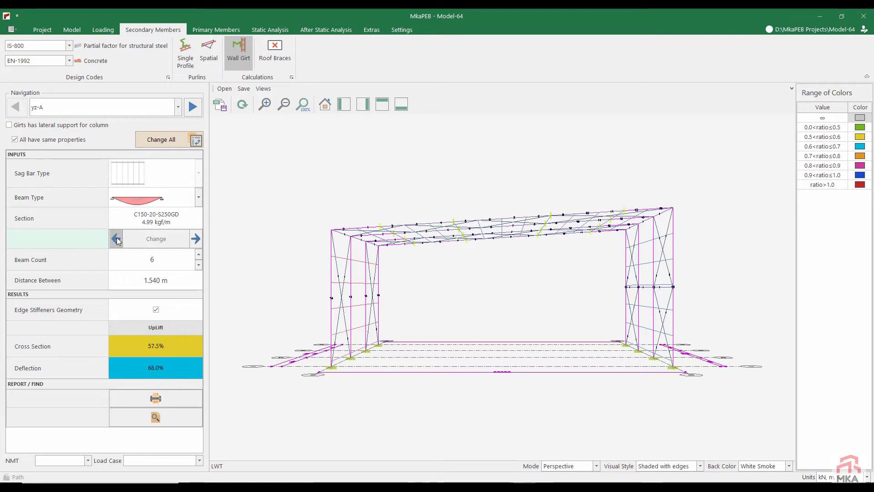
# Step: Reduce the wall girt section to C150-15-S250GD, set the beam count to 7, and check the girts on axis yz-B
pyautogui.click(116, 238)
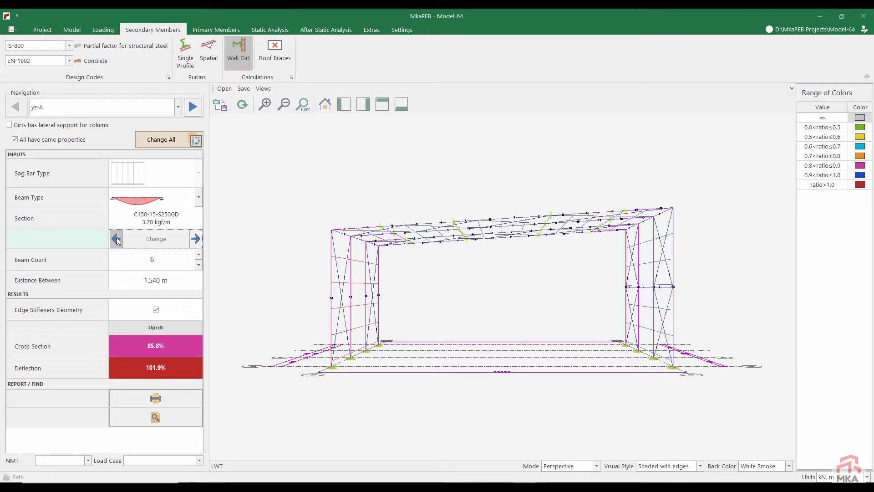
pyautogui.click(198, 254)
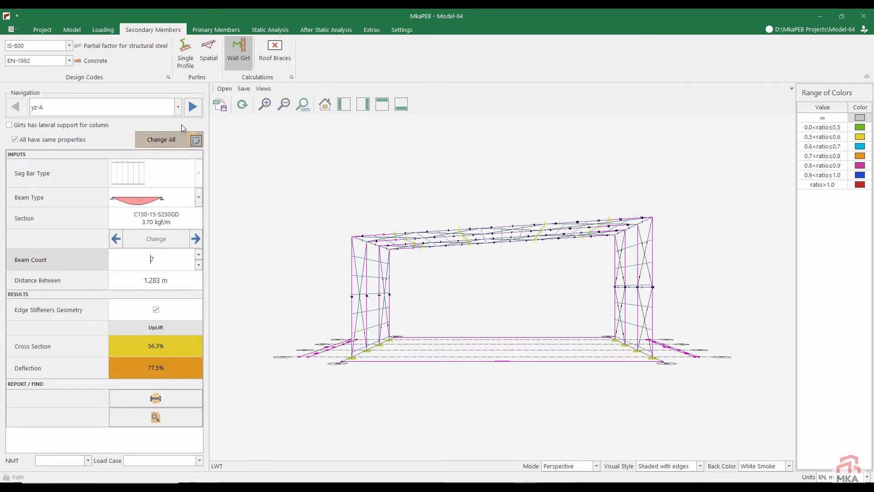
pyautogui.click(194, 107)
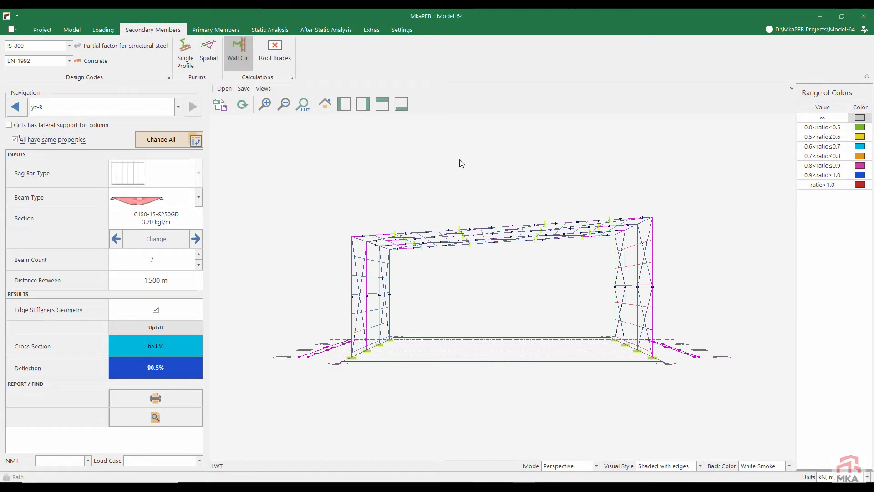
# Step: Add trusses at 6 m spacing along the Y axis to extend the building to 60 m, and apply the changes
pyautogui.click(70, 29)
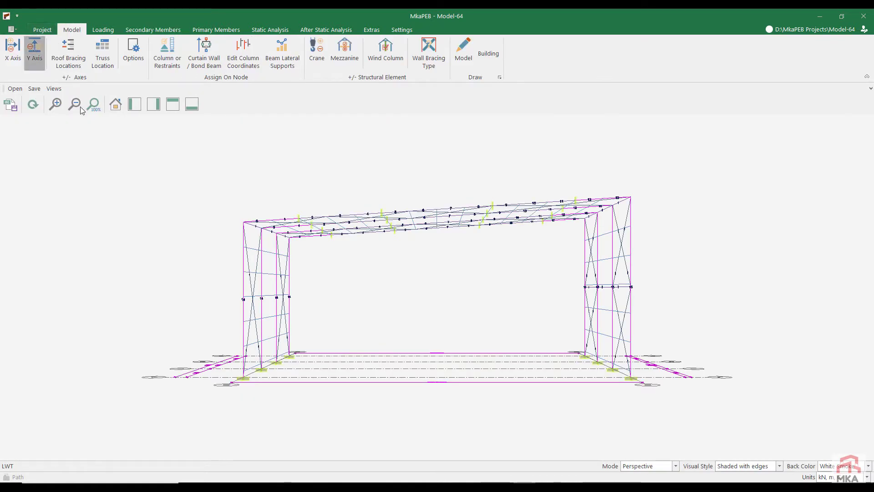
pyautogui.click(171, 457)
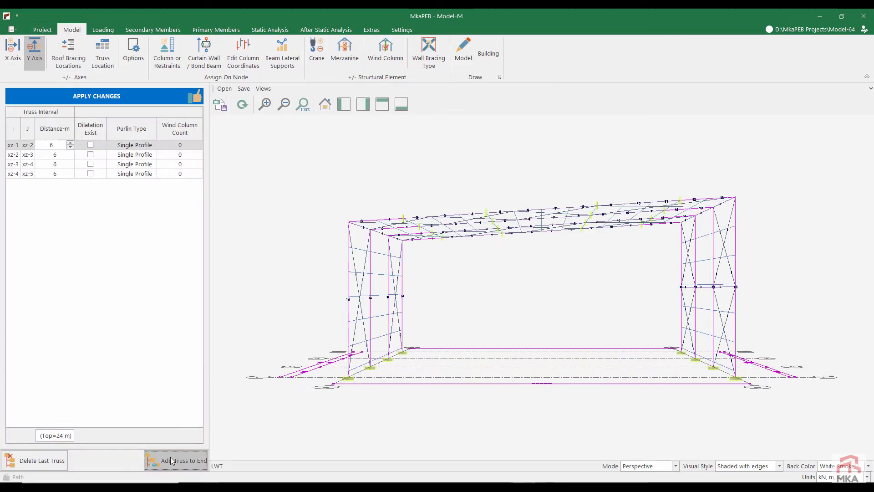
pyautogui.click(170, 457)
pyautogui.click(170, 457)
pyautogui.click(170, 457)
pyautogui.click(170, 457)
pyautogui.click(170, 457)
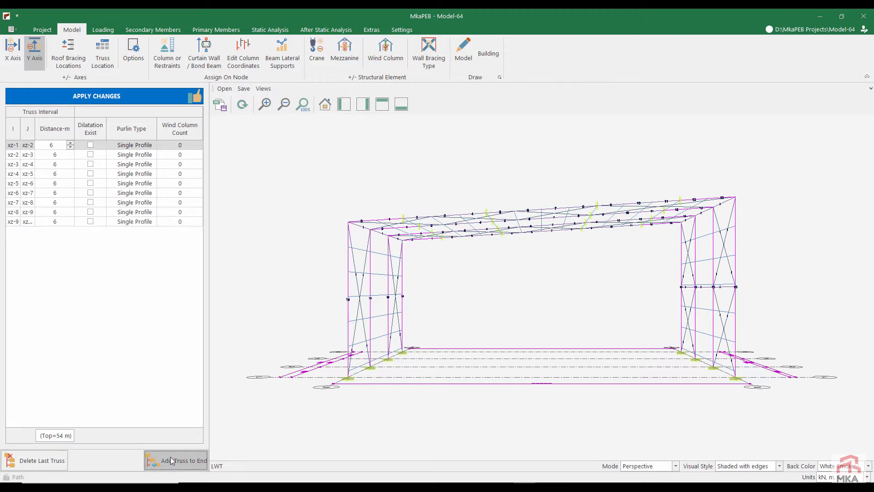
pyautogui.click(170, 458)
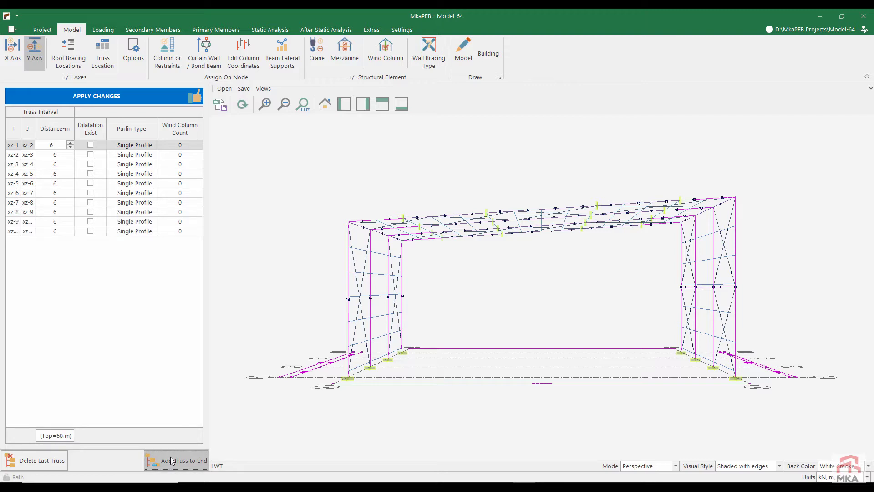
pyautogui.click(160, 98)
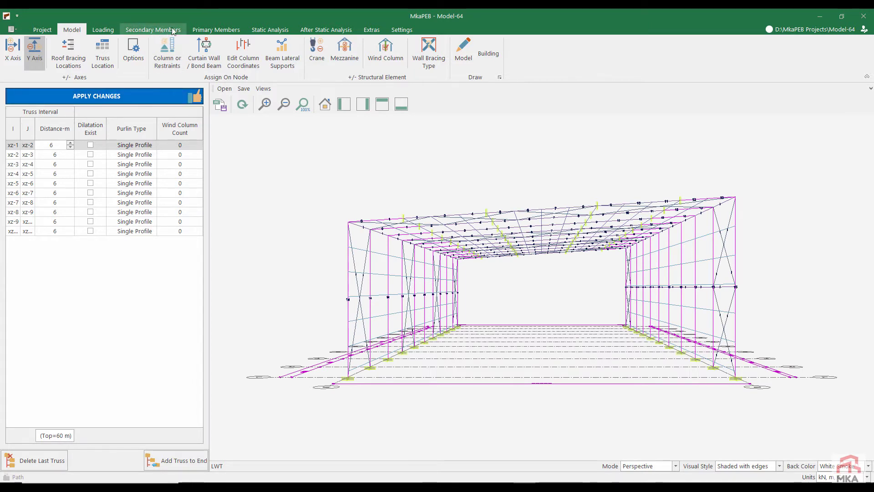
# Step: Select the main columns at both 0.0M and 20.0M on axis xz-2 and assign profile series B x tf 140 x 10
pyautogui.click(216, 29)
pyautogui.click(37, 53)
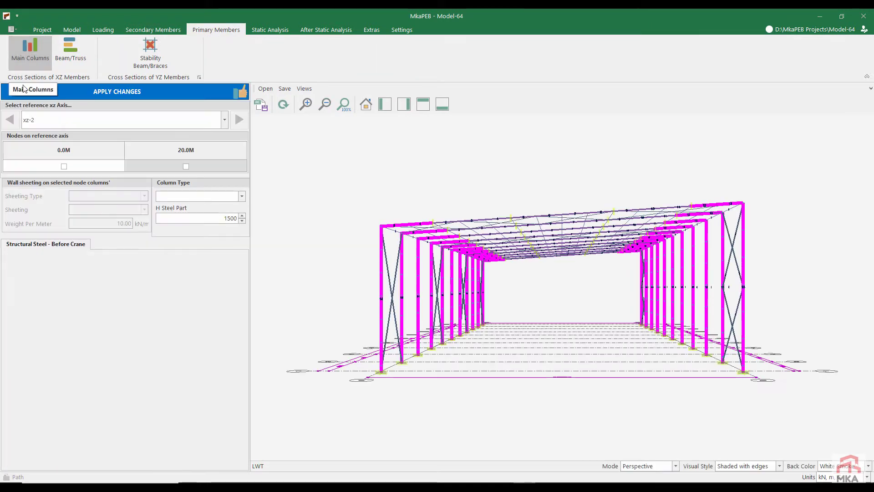
pyautogui.click(184, 166)
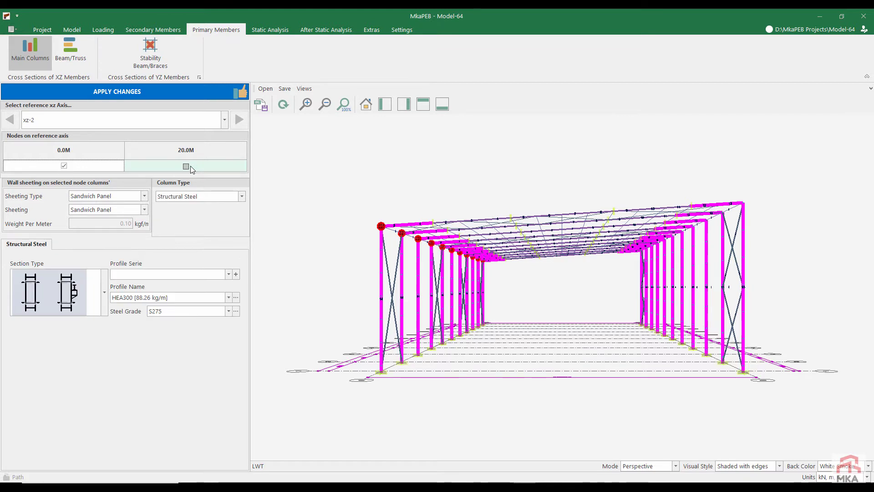
pyautogui.click(171, 274)
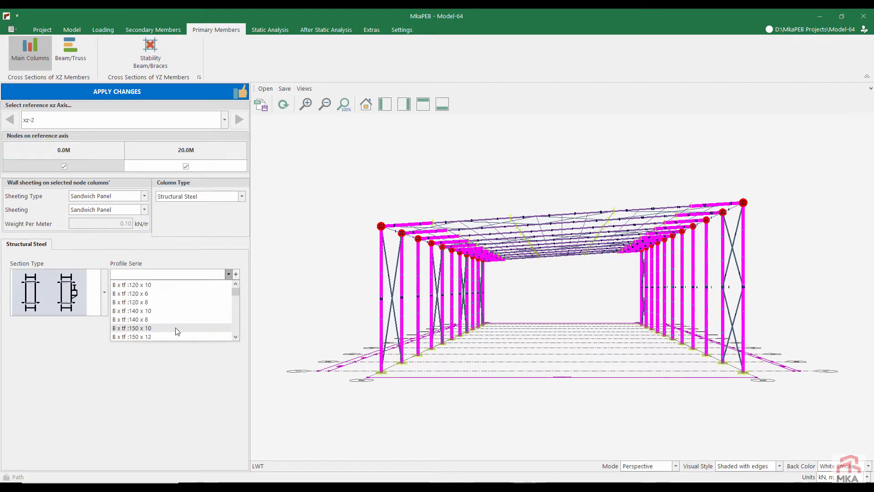
pyautogui.click(154, 311)
# Step: Define a column H profile with h 400 mm and s 8 mm, and apply it to the selected main columns
pyautogui.click(236, 274)
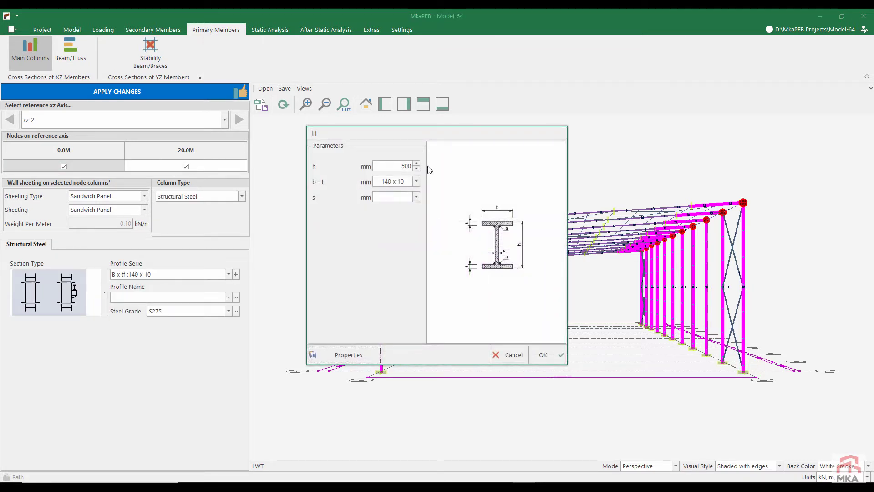
pyautogui.doubleClick(398, 166)
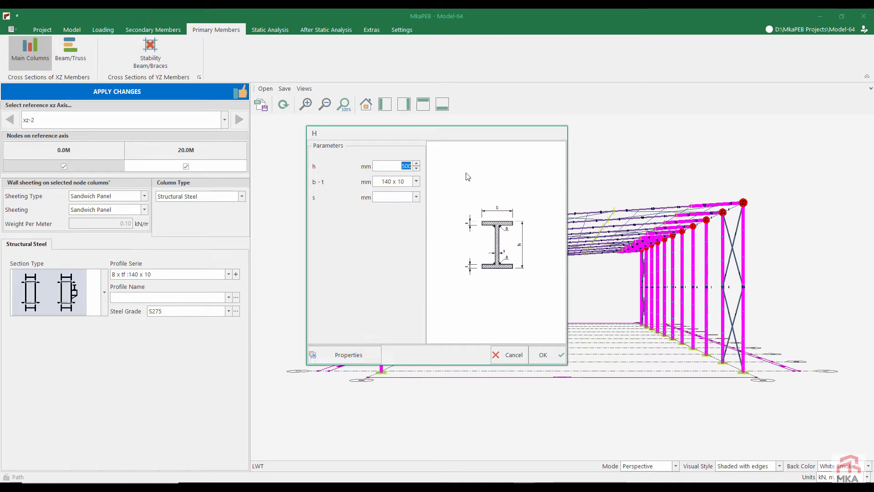
pyautogui.write('400')
pyautogui.click(401, 197)
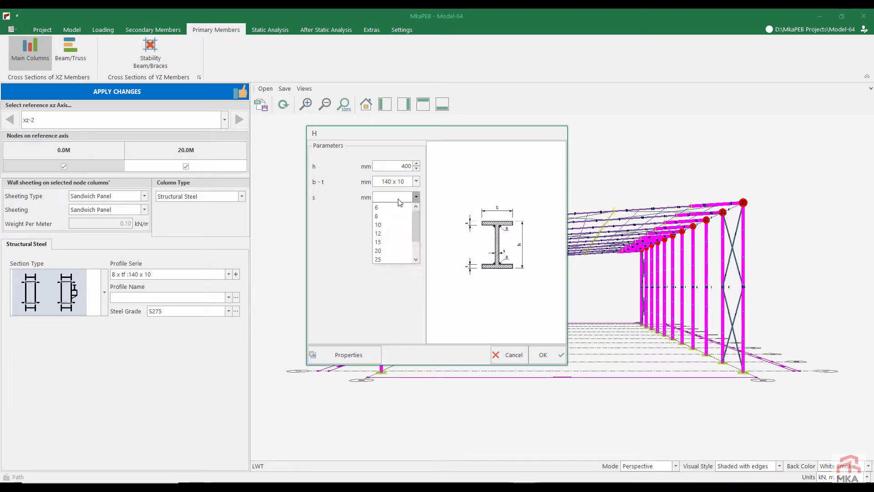
pyautogui.click(387, 221)
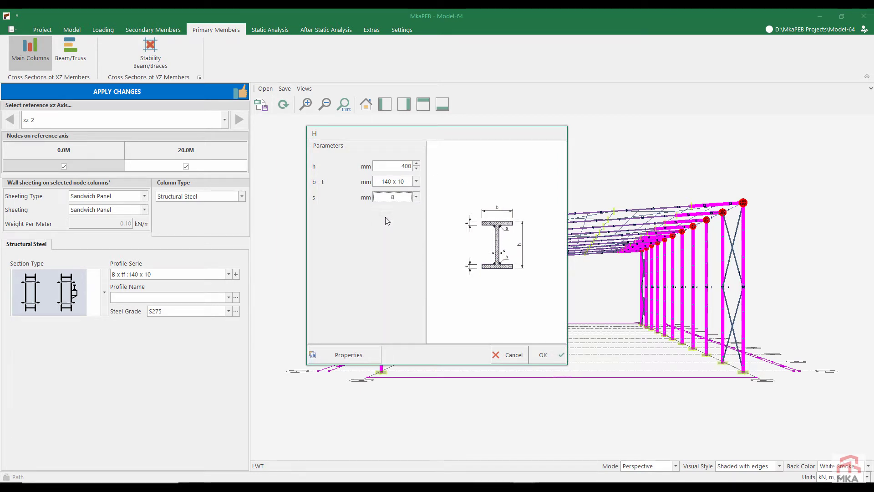
pyautogui.click(545, 359)
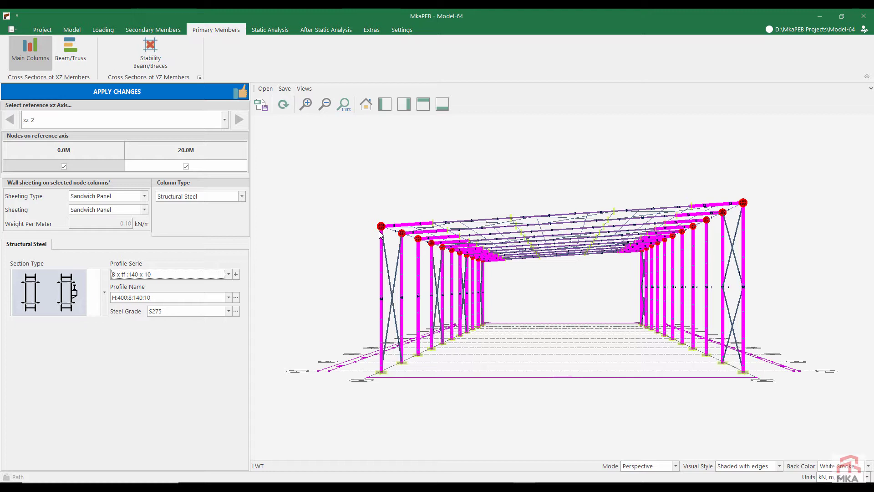
pyautogui.click(165, 90)
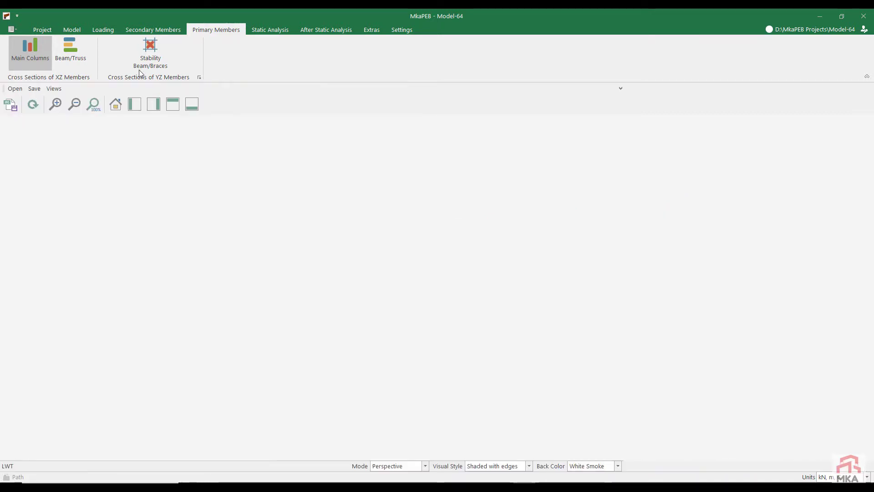
# Step: Set the upper chord's profile series to B x tf 140 x 10 for the roof beams on axis xz-2
pyautogui.click(70, 50)
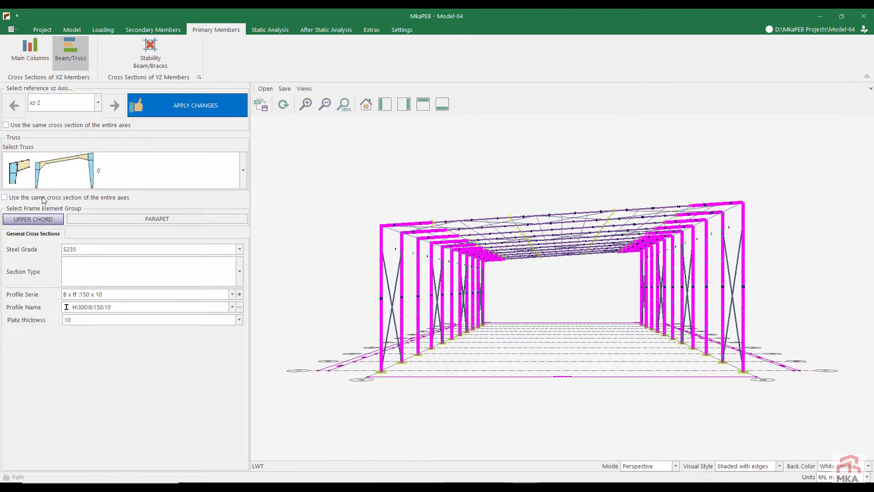
pyautogui.click(106, 295)
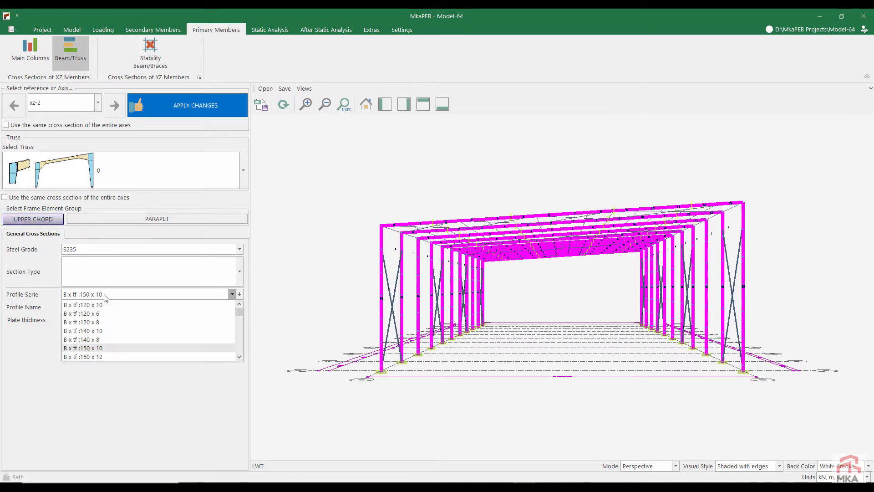
pyautogui.click(101, 332)
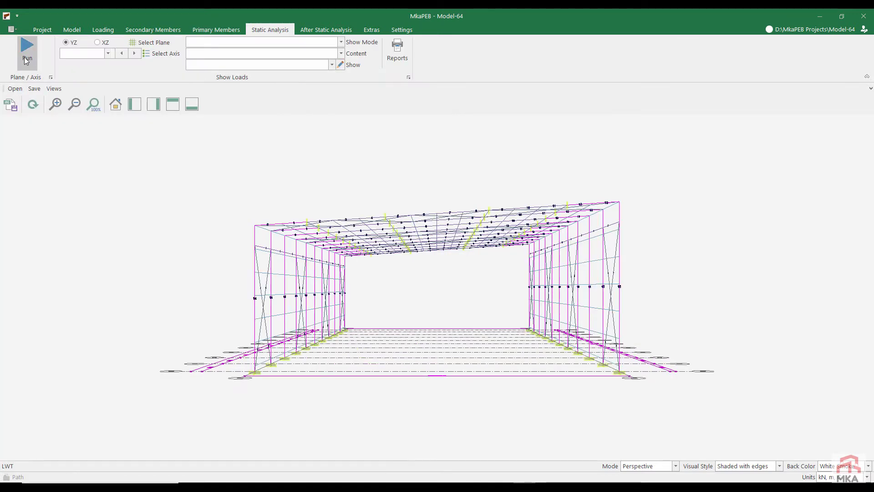
# Step: Run the static analysis and increase the overstressed yz-A wall girt section to C200-15-S250GD
pyautogui.click(28, 56)
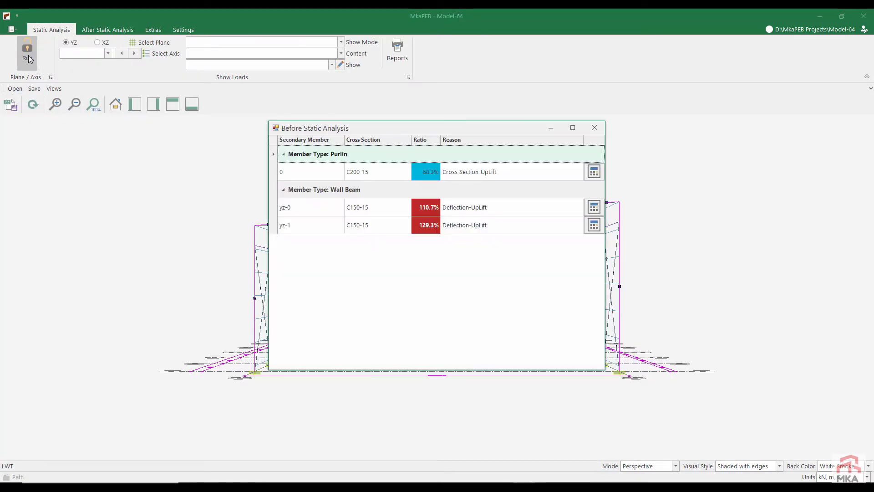
pyautogui.click(595, 208)
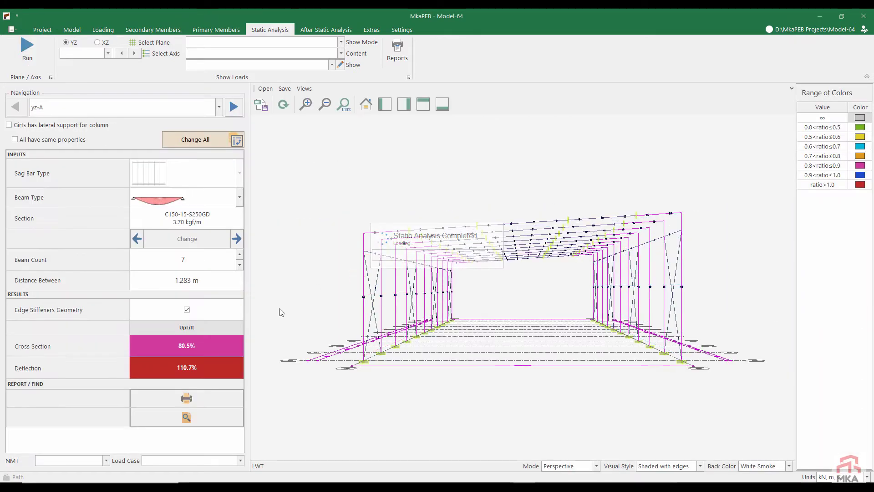
pyautogui.click(236, 238)
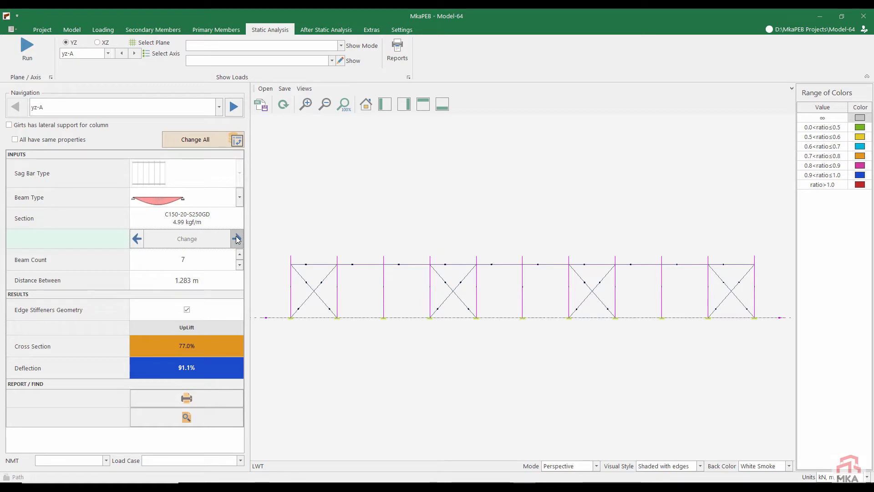
pyautogui.click(236, 239)
pyautogui.click(236, 239)
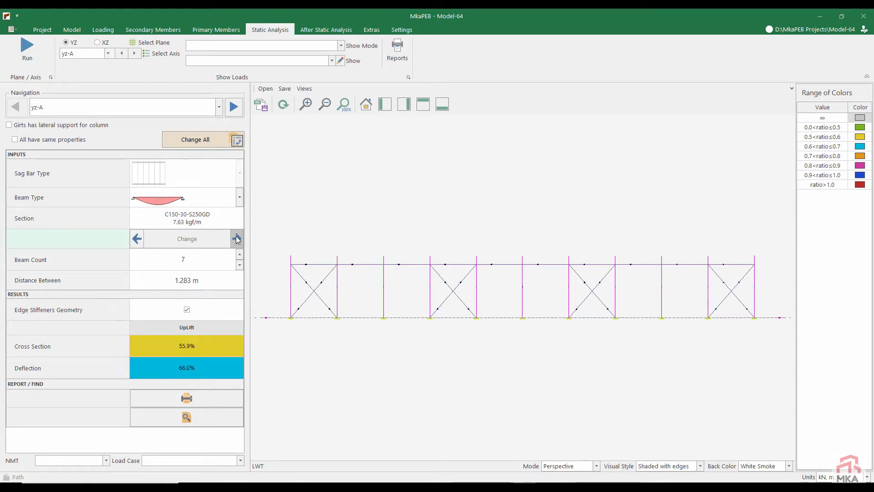
pyautogui.click(236, 239)
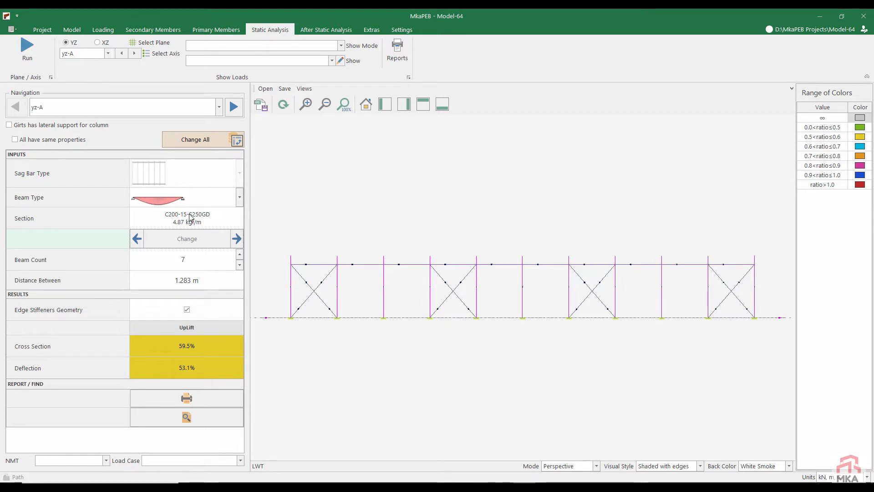
# Step: Step through heavier sections for the yz-B wall girts and settle on C200-15-S250GD
pyautogui.click(234, 107)
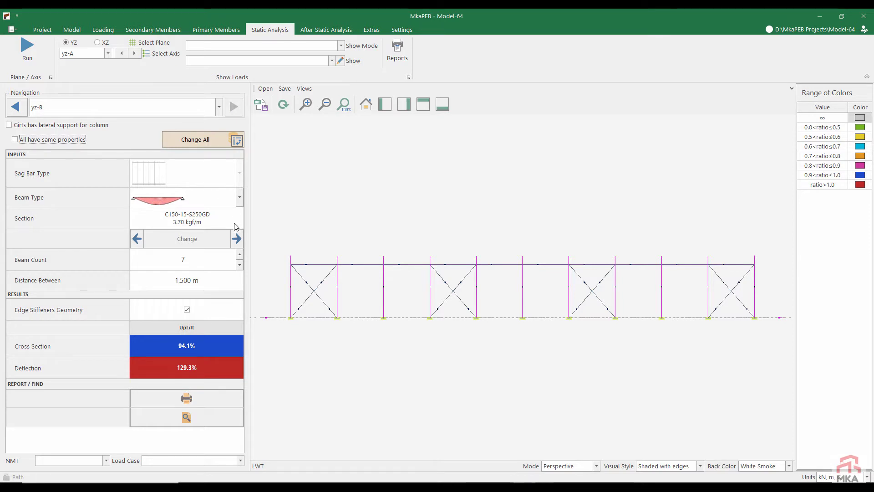
pyautogui.click(236, 238)
pyautogui.click(236, 238)
pyautogui.click(236, 239)
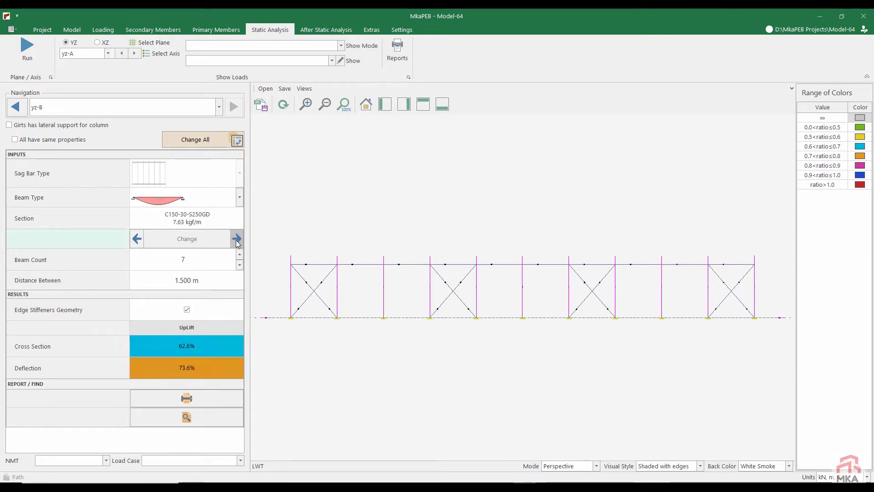
pyautogui.click(236, 239)
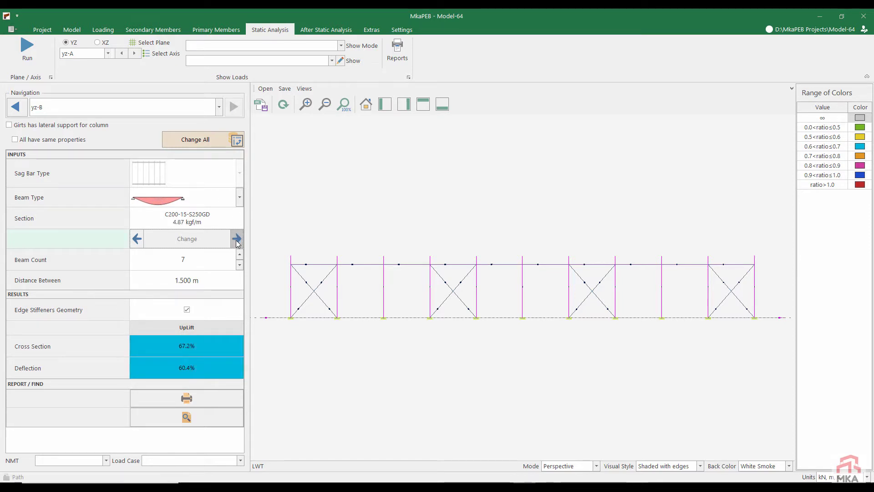
pyautogui.click(237, 240)
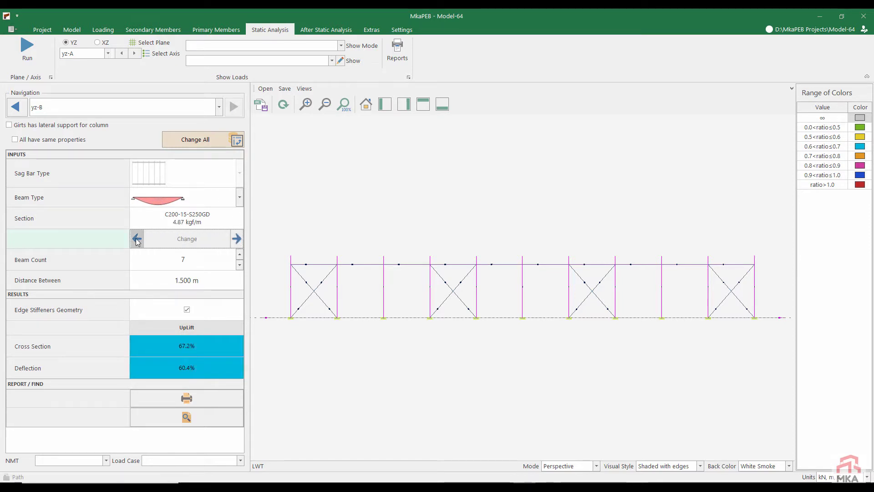
pyautogui.click(237, 240)
# Step: Rerun the static analysis and examine the IS-800 capacity ratios of the xz-2 frame, locating member 15 in the model
pyautogui.click(25, 51)
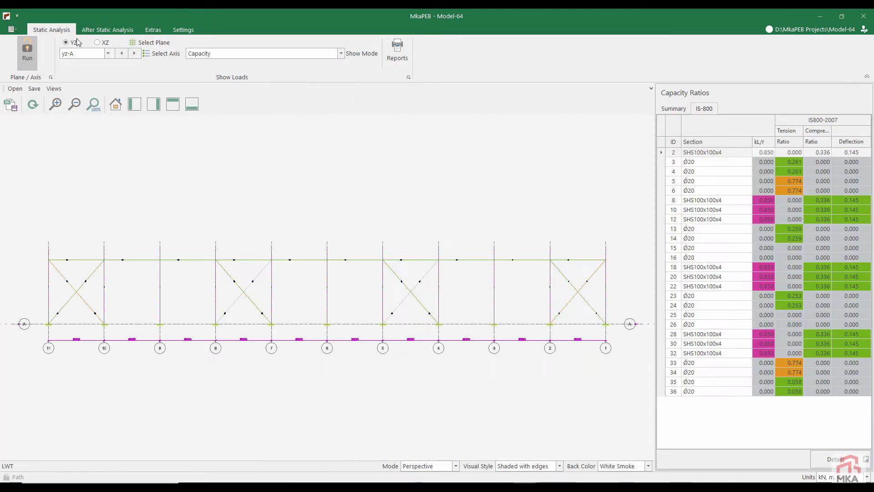
pyautogui.click(104, 44)
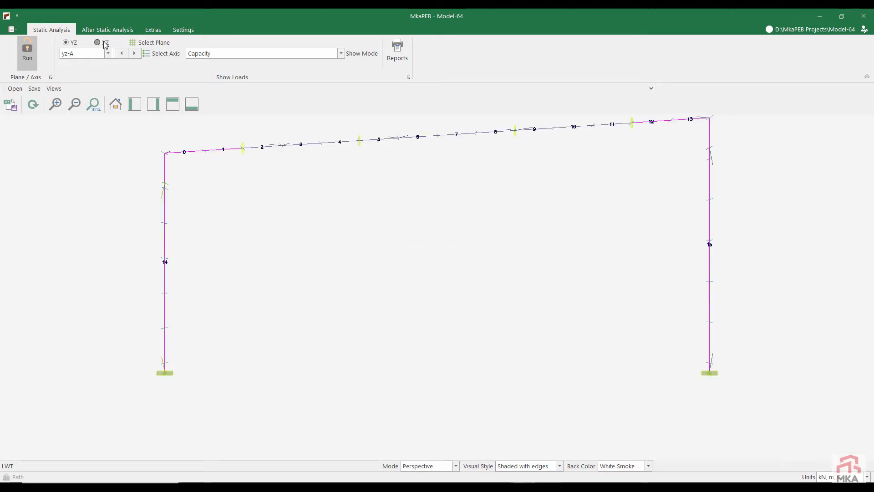
pyautogui.click(105, 44)
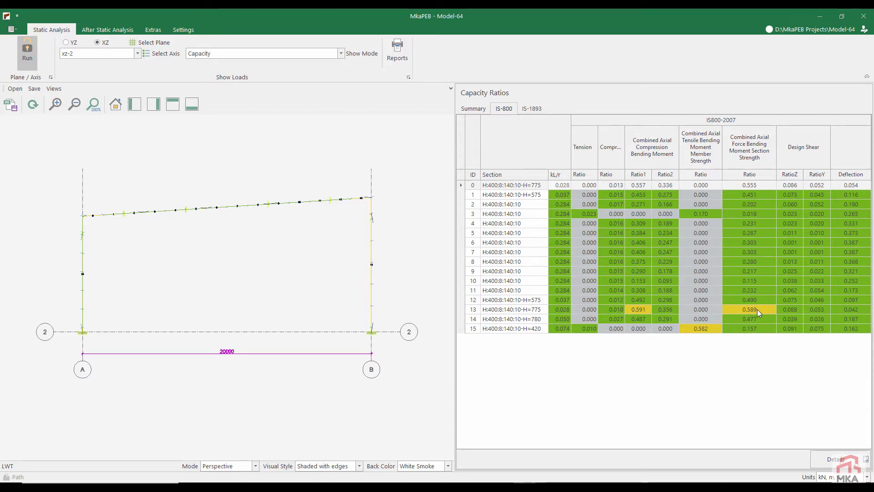
pyautogui.click(701, 328)
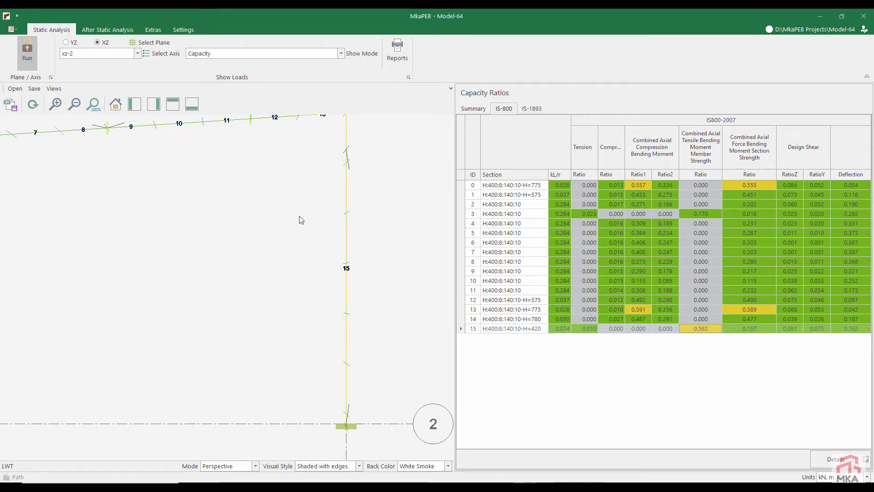
# Step: Release the analysis and create an H profile 300 mm high with 140 x 10 flanges and 6 mm web for both xz-2 columns
pyautogui.click(20, 59)
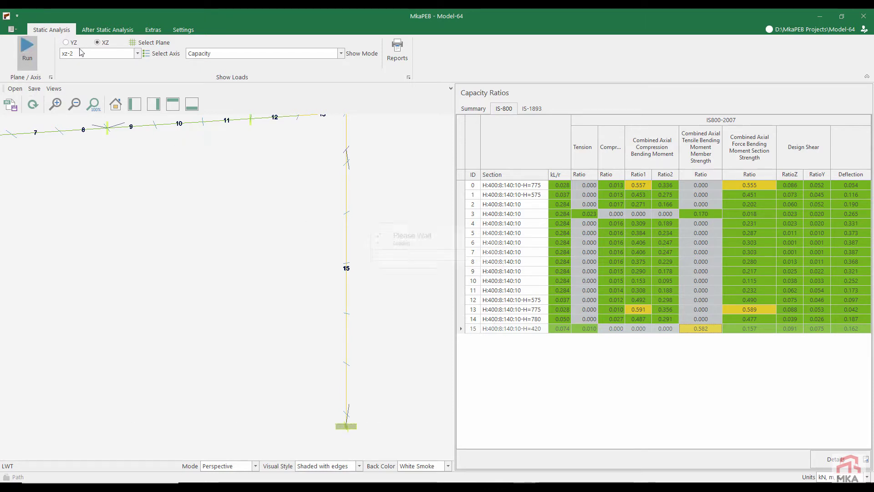
pyautogui.click(216, 30)
pyautogui.click(186, 166)
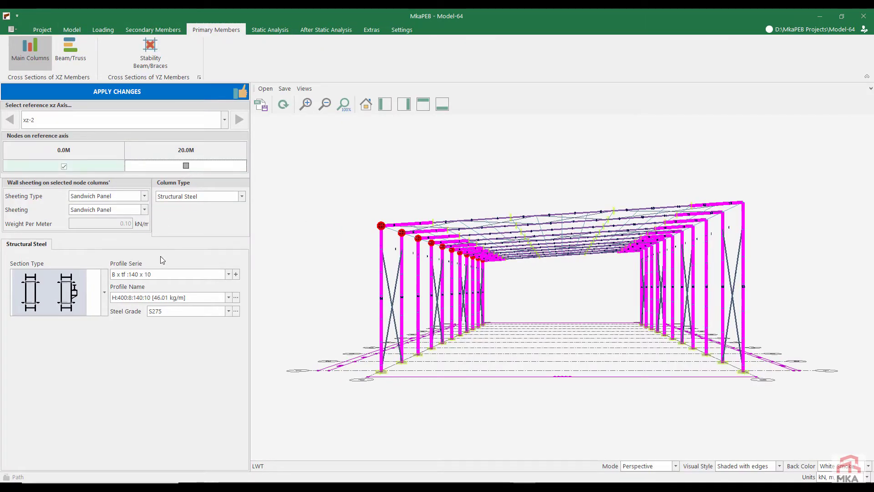
pyautogui.click(236, 274)
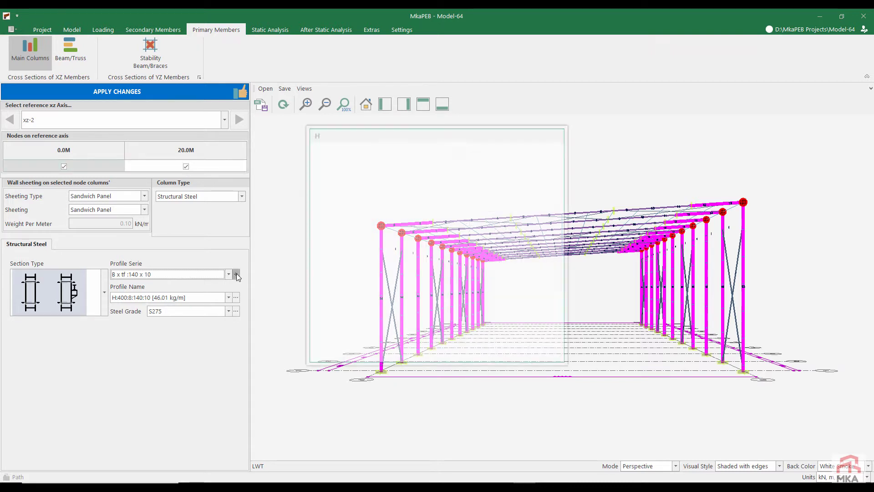
pyautogui.doubleClick(405, 165)
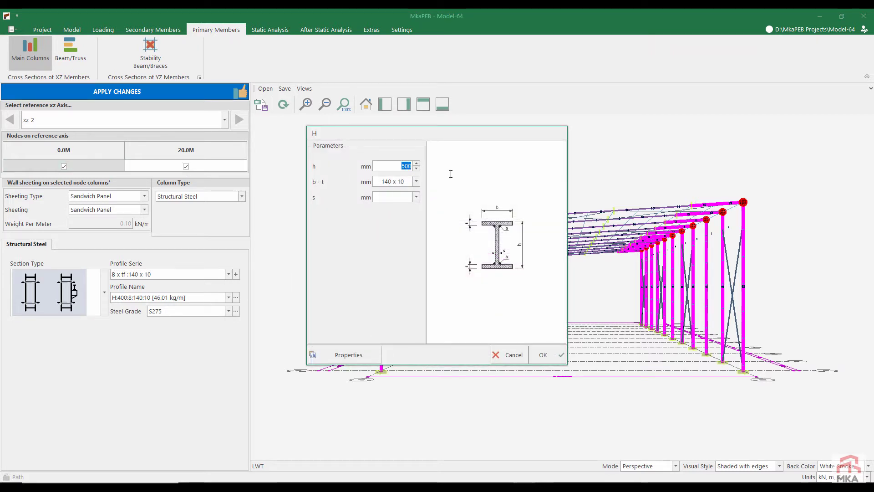
pyautogui.write('300')
pyautogui.click(416, 197)
pyautogui.click(391, 211)
pyautogui.click(551, 355)
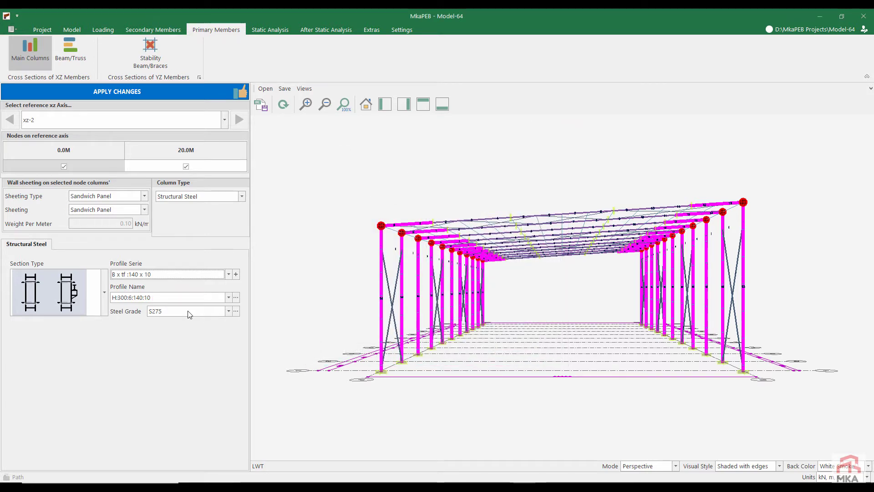
# Step: Set the steel grade of the main columns to S235 and apply the column changes
pyautogui.click(228, 311)
pyautogui.click(158, 325)
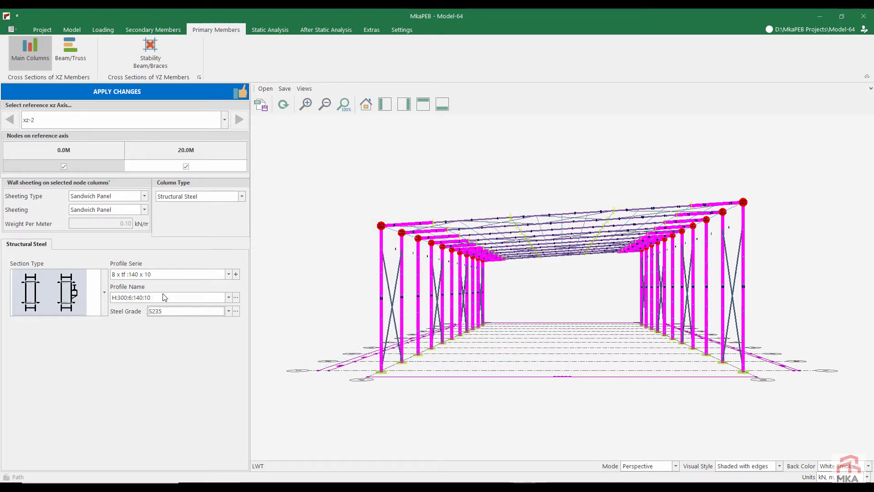
pyautogui.click(164, 97)
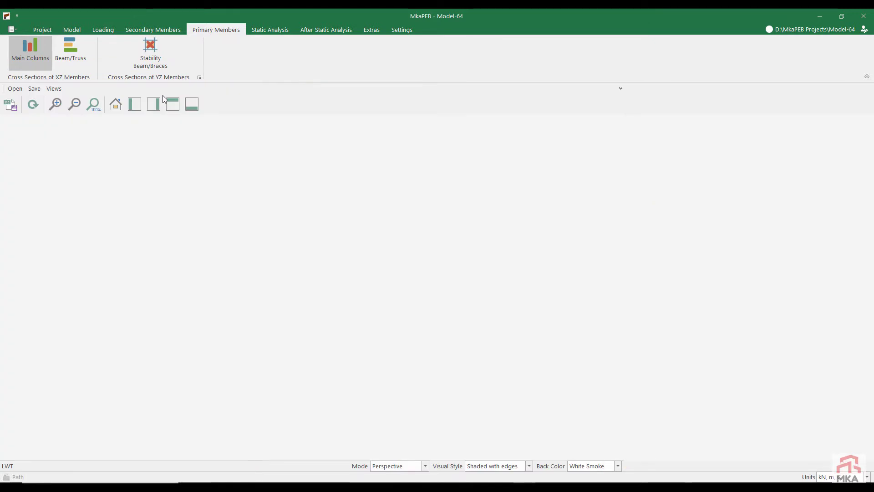
# Step: Assign the H:300:6:140:10 profile to the upper chord of the xz-2 roof beam and apply the change
pyautogui.click(51, 219)
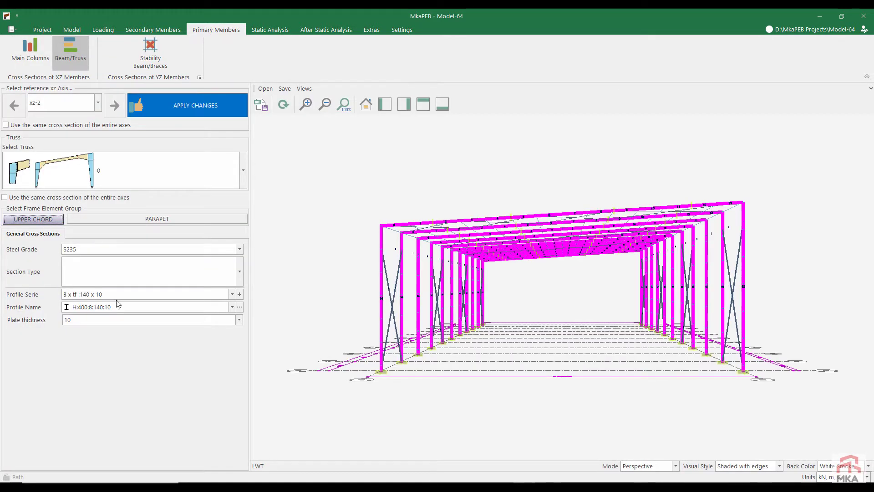
pyautogui.click(111, 307)
pyautogui.click(94, 317)
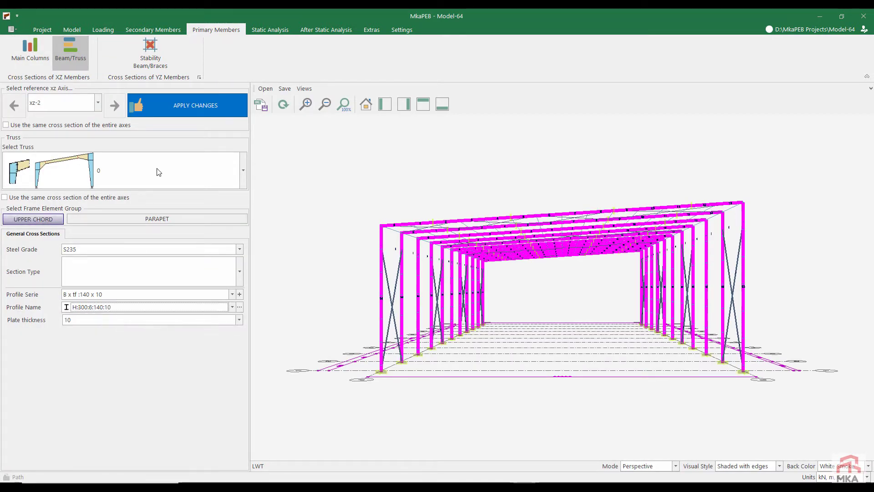
pyautogui.click(199, 106)
# Step: Run the static analysis and examine the IS-800 capacity ratios of the xz-2 frame, focusing on member 15
pyautogui.click(270, 30)
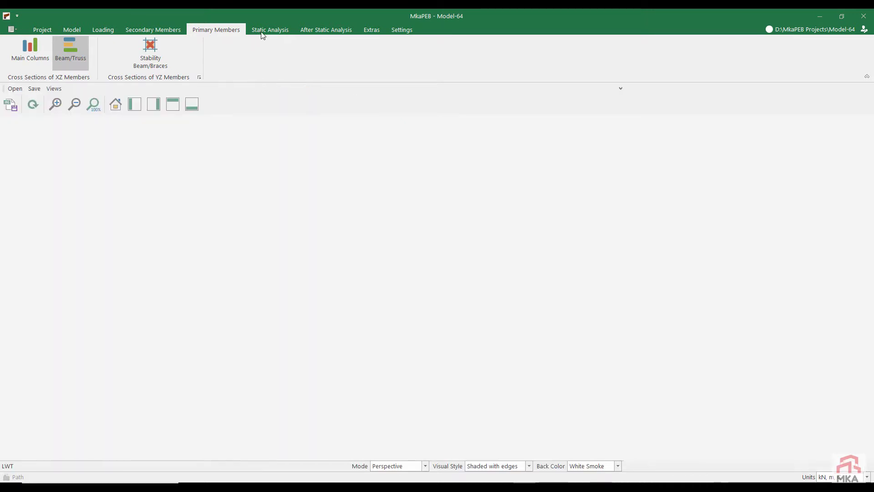
pyautogui.click(24, 50)
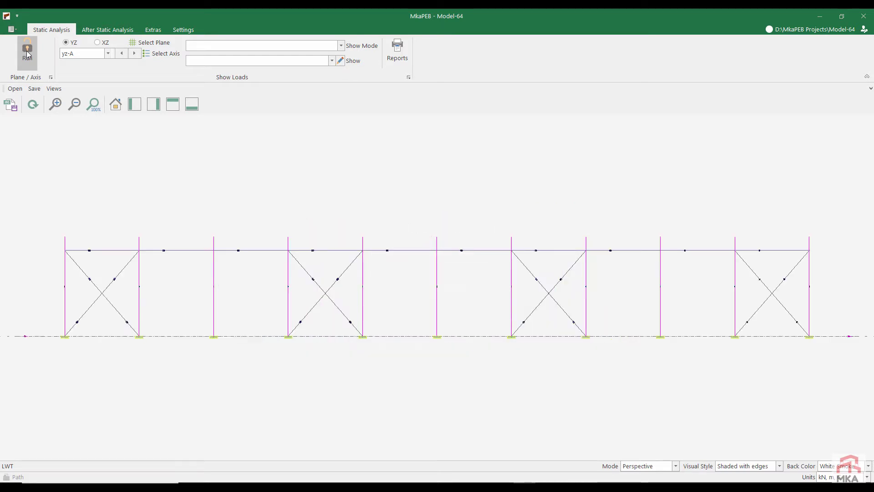
pyautogui.click(98, 43)
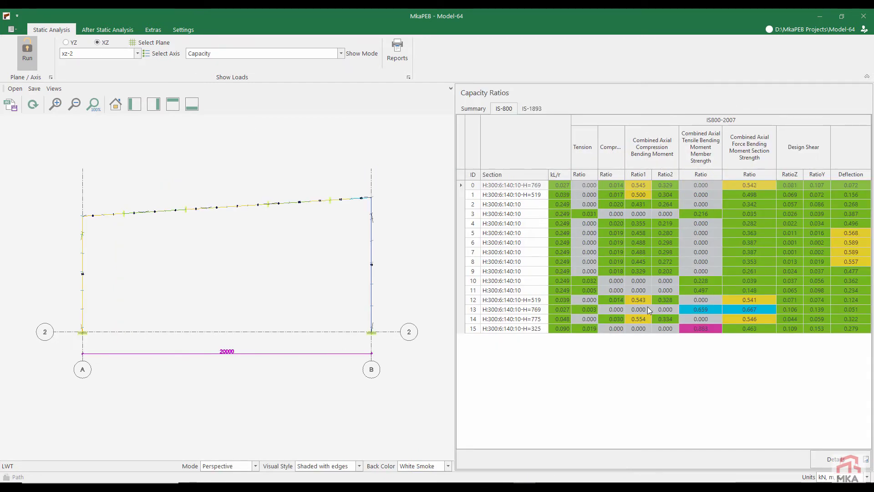
pyautogui.click(719, 327)
# Step: Review the steel material quantities and the xz-2 frame's cross-section drawing in the cost estimation, and close it
pyautogui.click(108, 30)
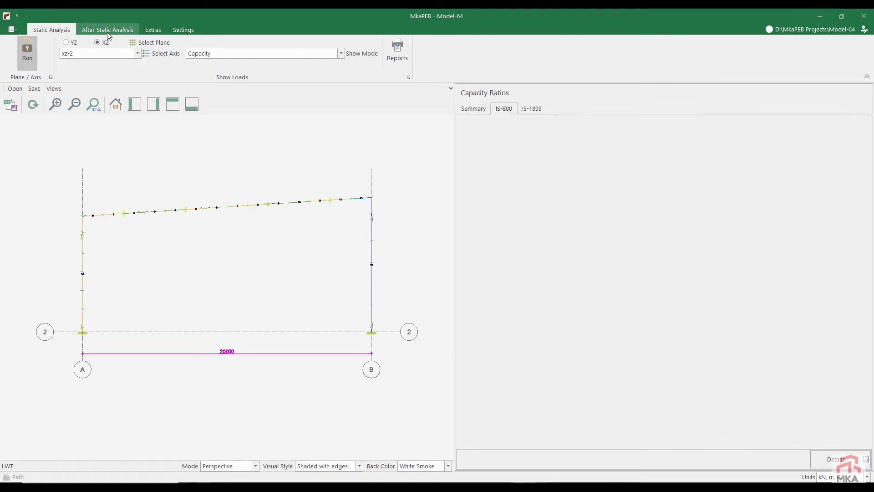
pyautogui.click(67, 60)
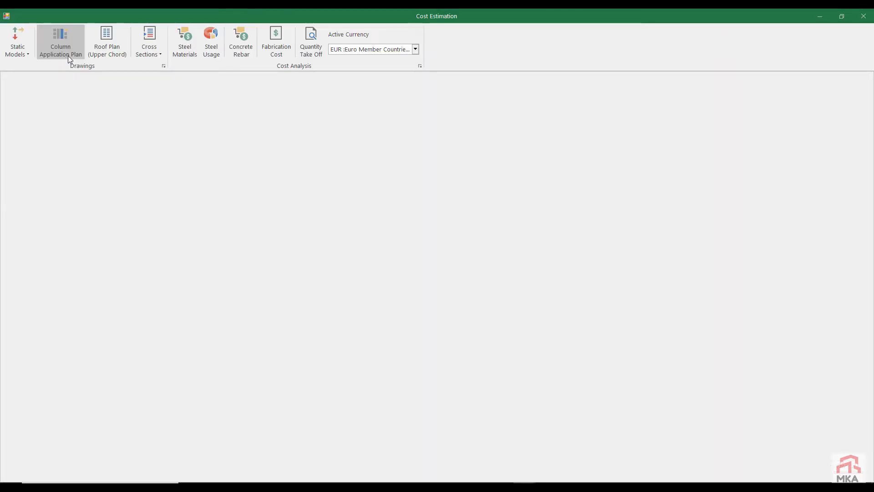
pyautogui.click(190, 49)
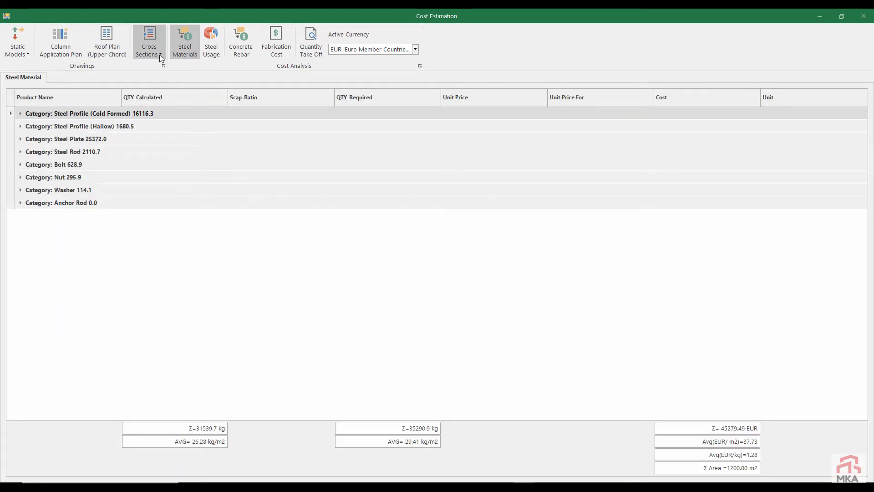
pyautogui.click(149, 46)
pyautogui.click(160, 66)
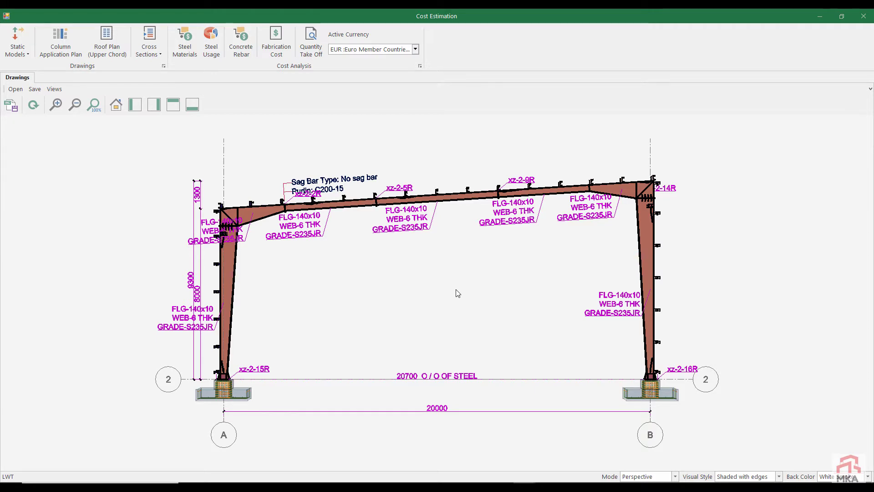
pyautogui.click(863, 17)
# Step: Release the analysis and edit the frame truss, setting both haunch segment counts NdcX and NdrX to 4
pyautogui.click(53, 29)
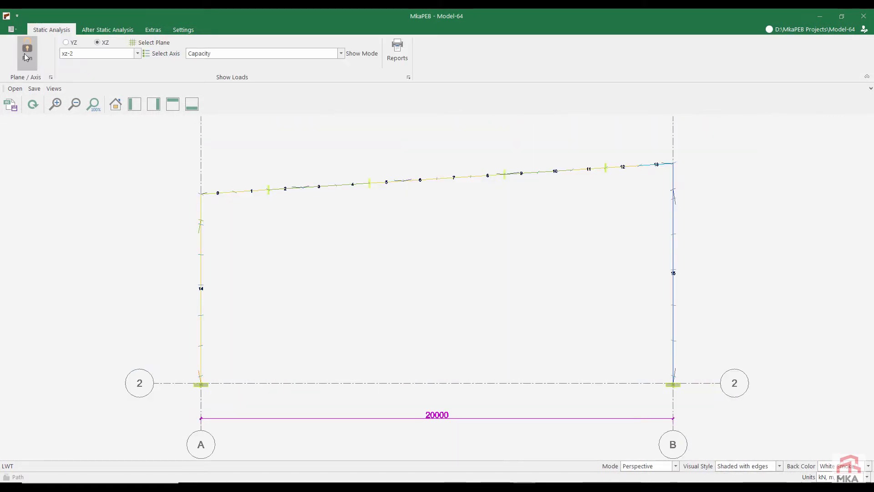
pyautogui.click(26, 54)
pyautogui.click(19, 50)
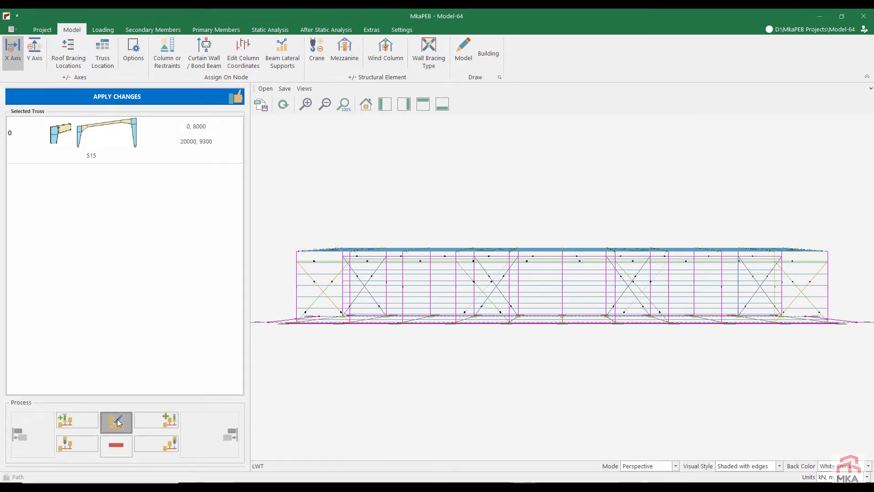
pyautogui.click(116, 420)
pyautogui.doubleClick(404, 213)
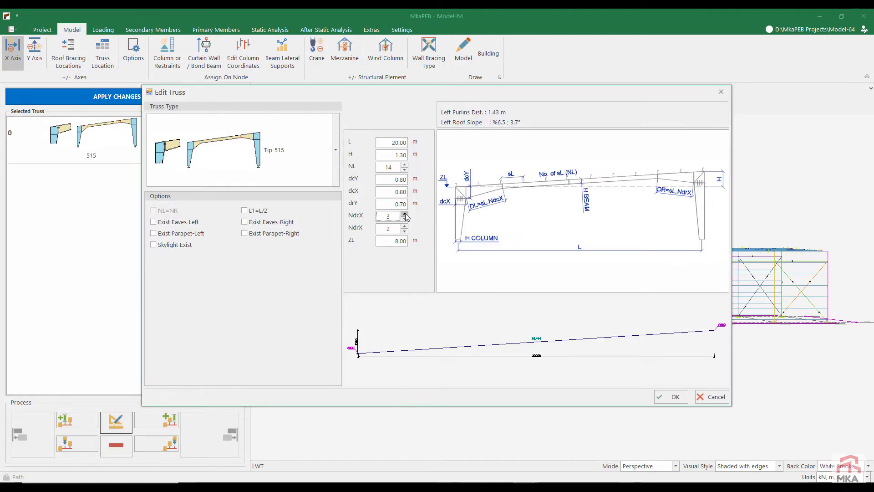
pyautogui.click(405, 227)
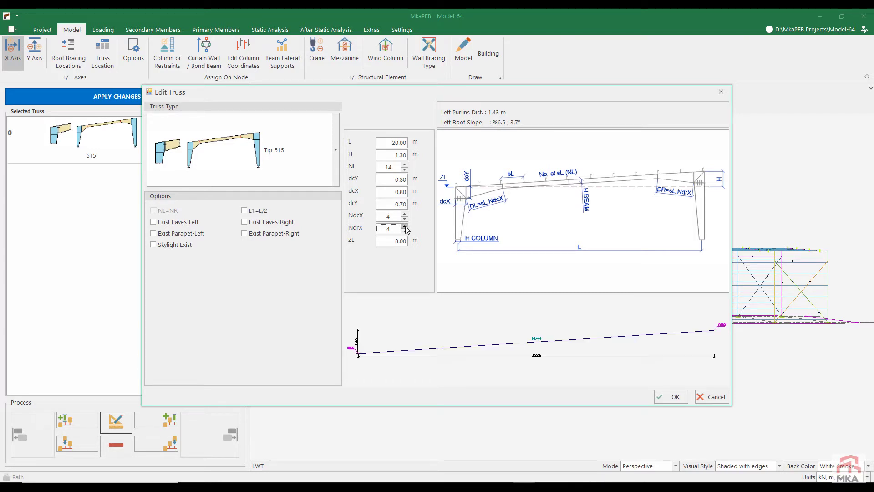
# Step: Set the truss haunch depths dcY and dcX to 0.70 m and apply the geometry changes
pyautogui.click(403, 181)
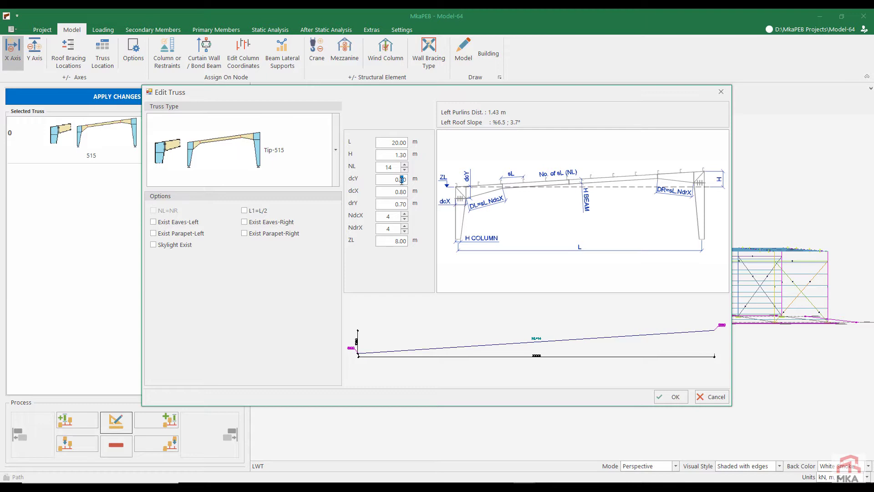
pyautogui.write('7')
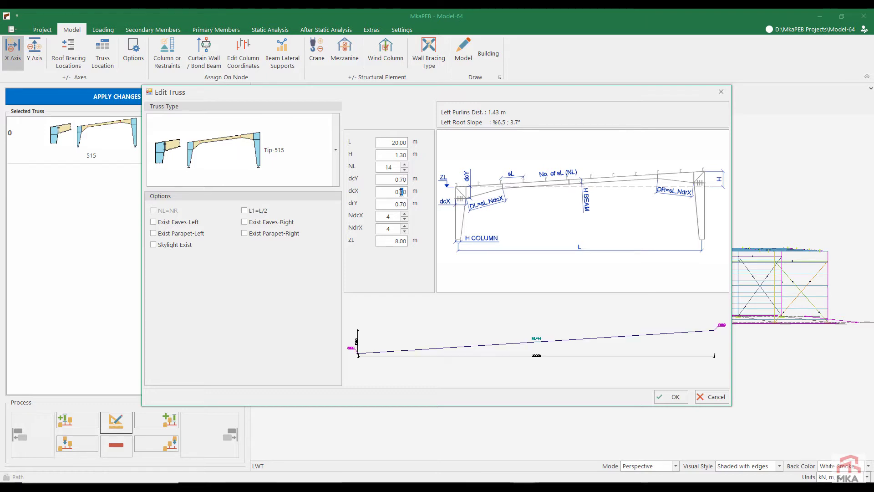
pyautogui.write('7')
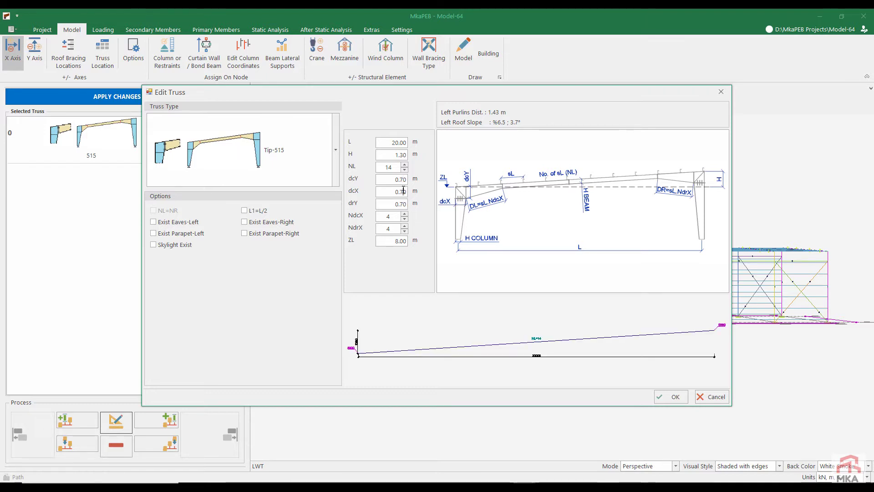
pyautogui.click(674, 397)
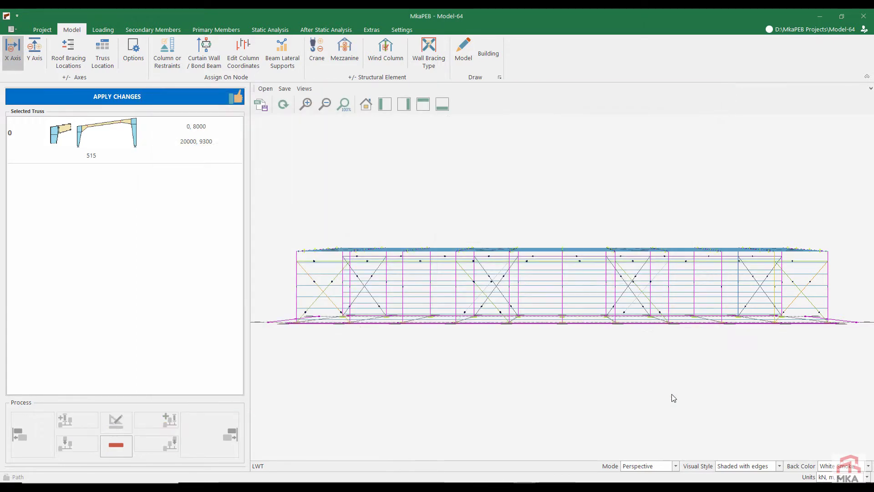
pyautogui.click(171, 97)
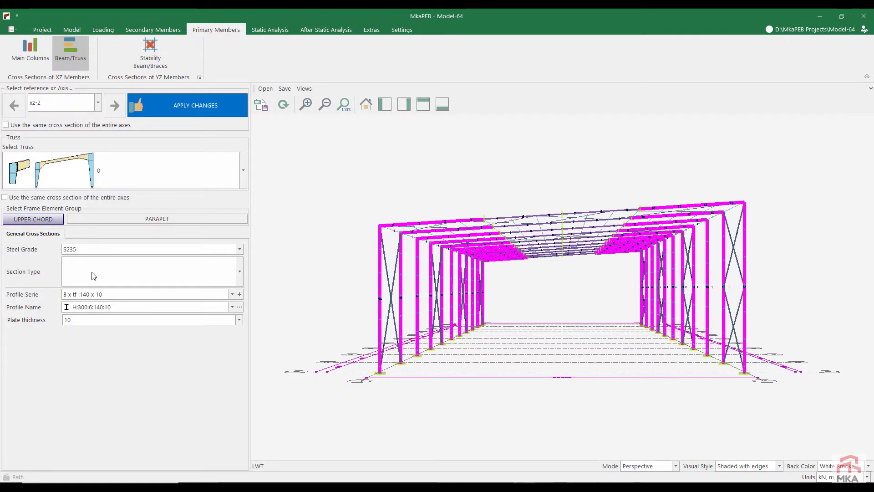
# Step: Change the xz-2 upper chord to profile series B x tf 140 x 8 with profile H:300:6:140:8 and apply it
pyautogui.click(101, 295)
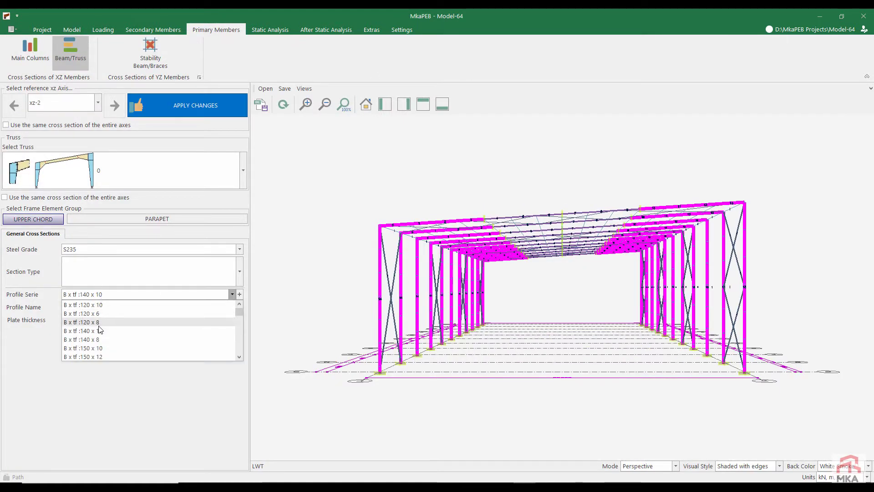
pyautogui.click(103, 339)
pyautogui.click(108, 308)
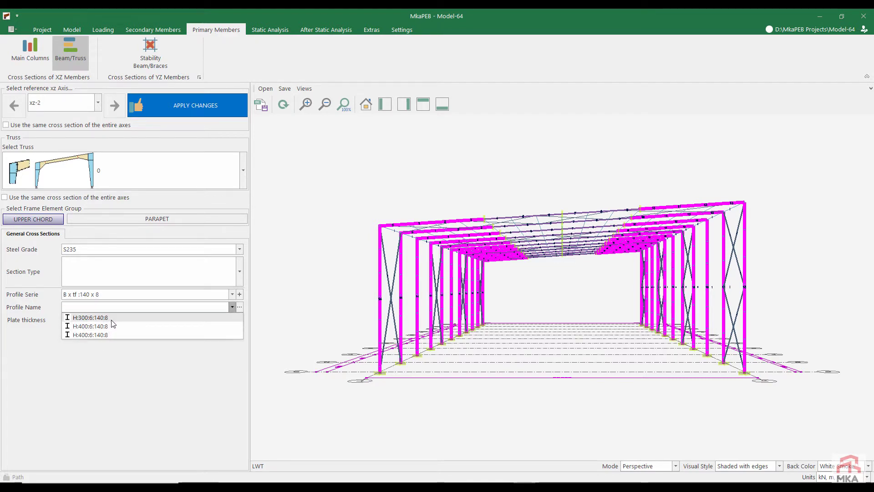
pyautogui.click(112, 320)
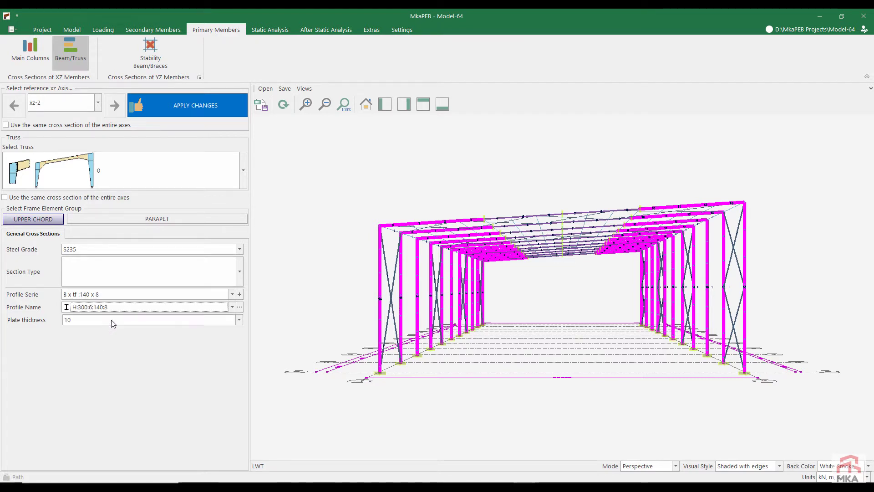
pyautogui.click(184, 104)
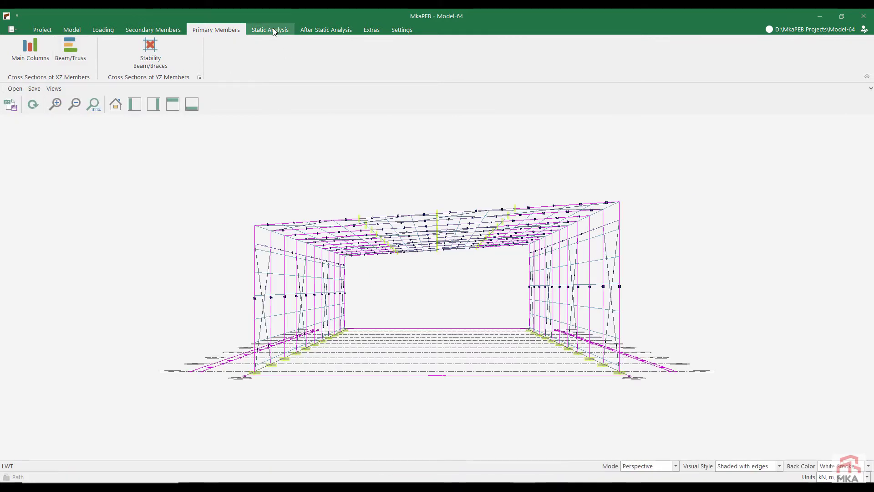
# Step: Rerun the static analysis and check the IS-800 and IS-1893 capacity ratios of the xz-2 frame
pyautogui.click(272, 29)
pyautogui.click(27, 51)
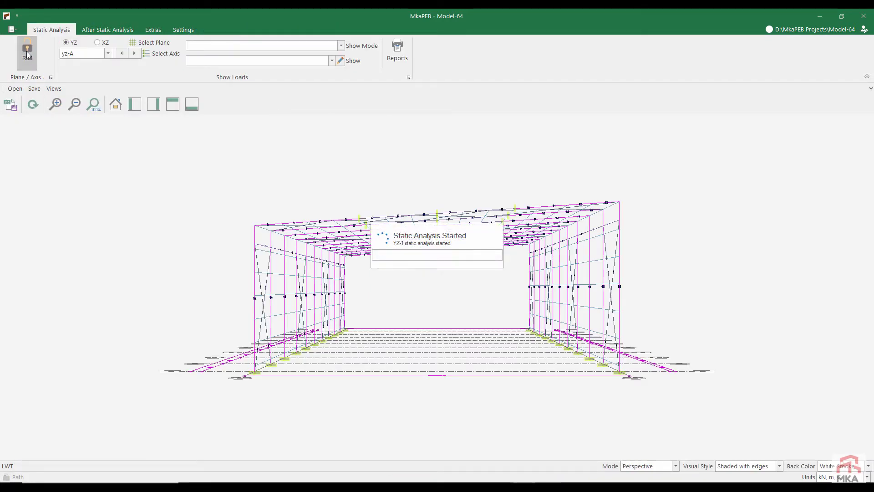
pyautogui.click(99, 43)
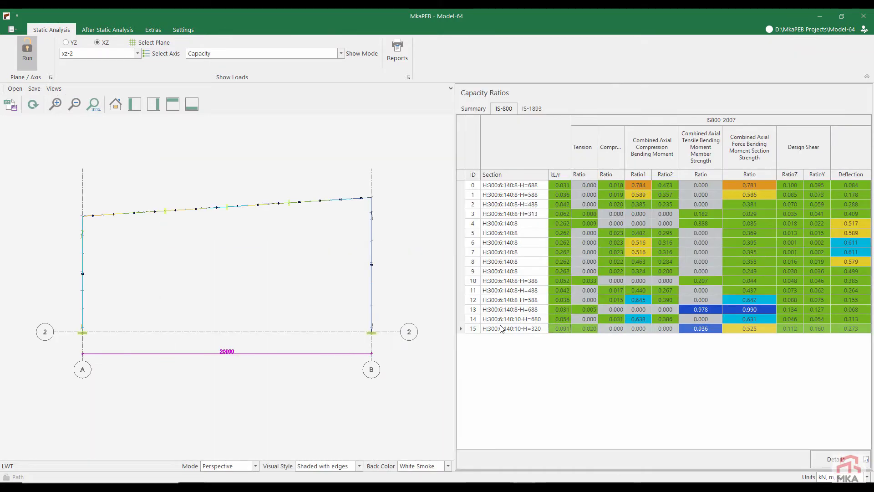
pyautogui.click(534, 111)
pyautogui.click(504, 109)
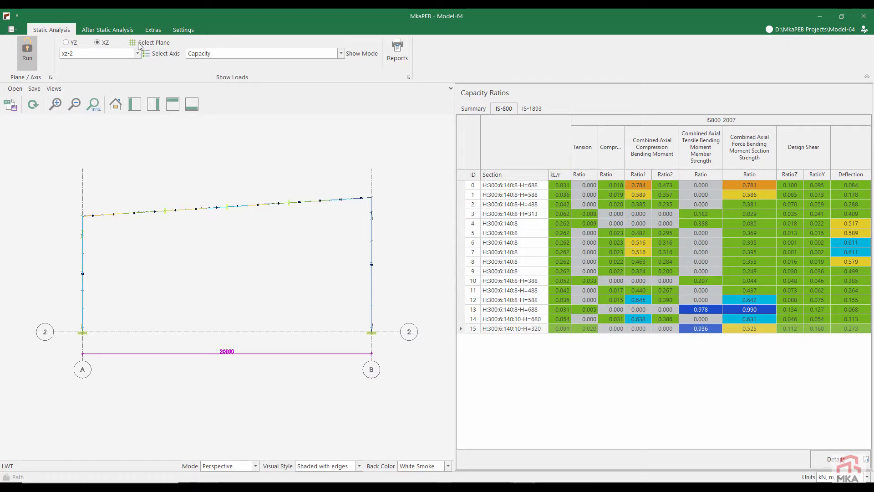
# Step: Open the cost estimation again and review the revised frame's steel material quantities
pyautogui.click(107, 29)
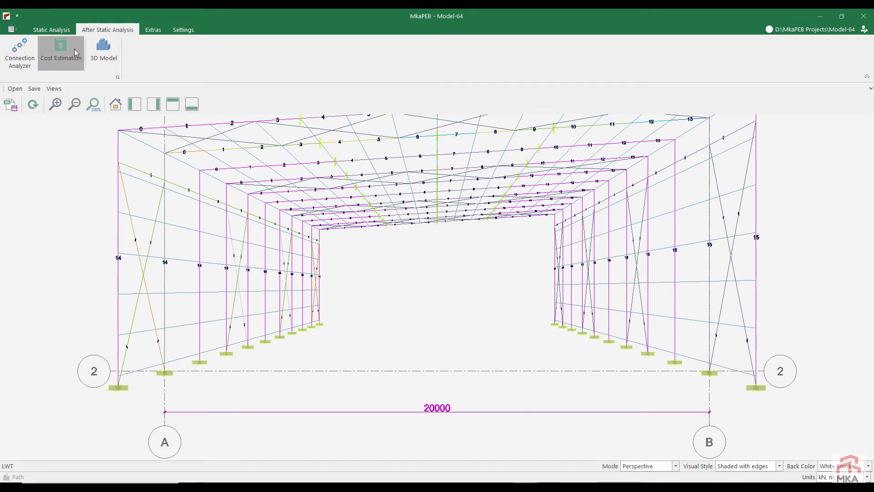
pyautogui.click(61, 51)
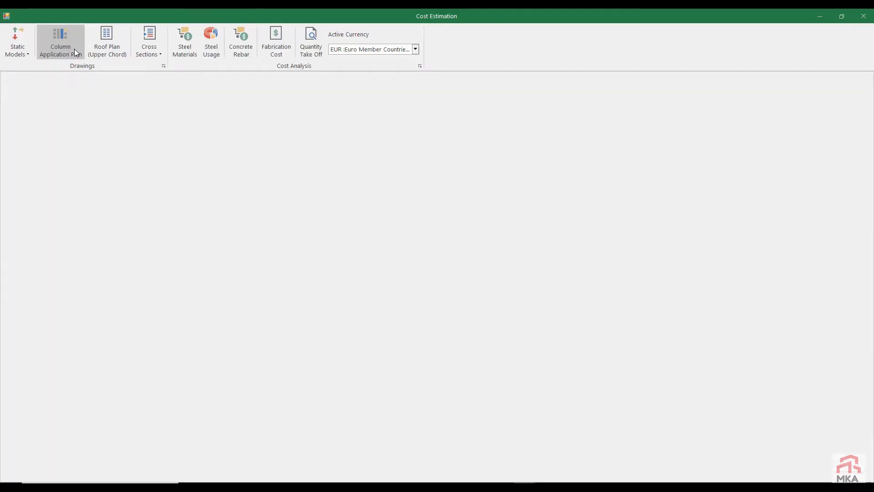
pyautogui.click(191, 55)
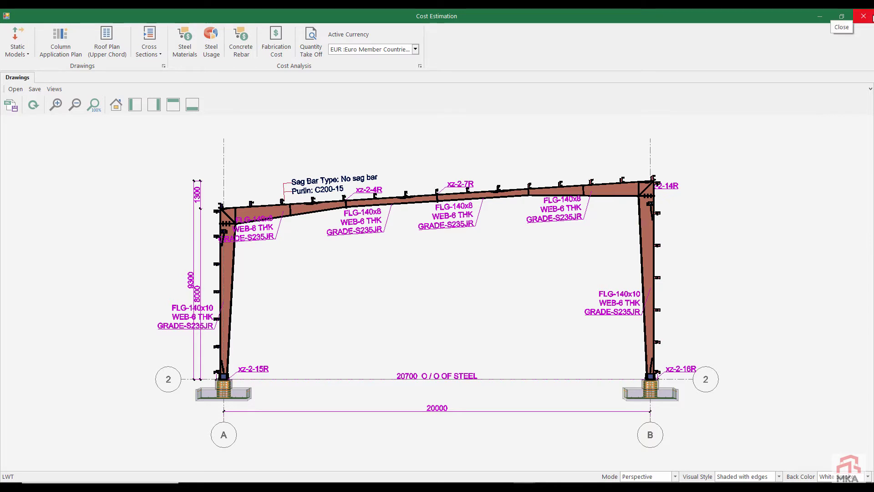
# Step: Review the upper chord roof plan and the column application plan in the cost estimation drawings
pyautogui.click(27, 44)
pyautogui.click(38, 62)
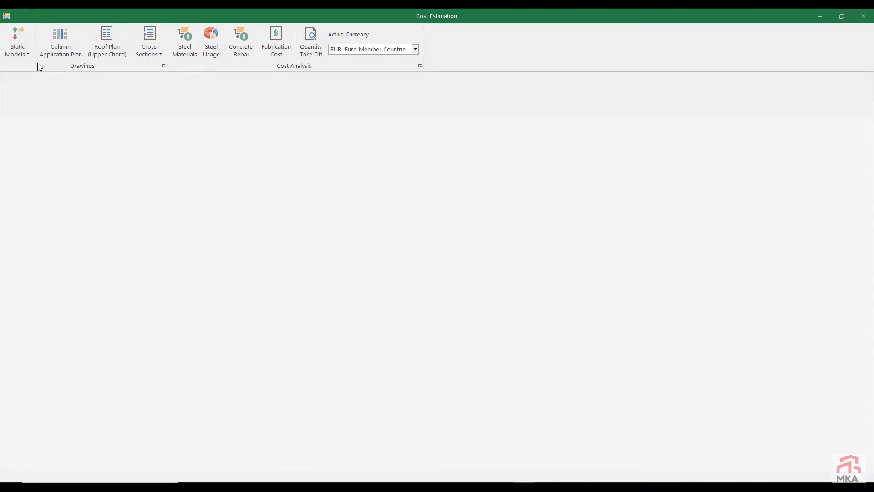
pyautogui.click(113, 39)
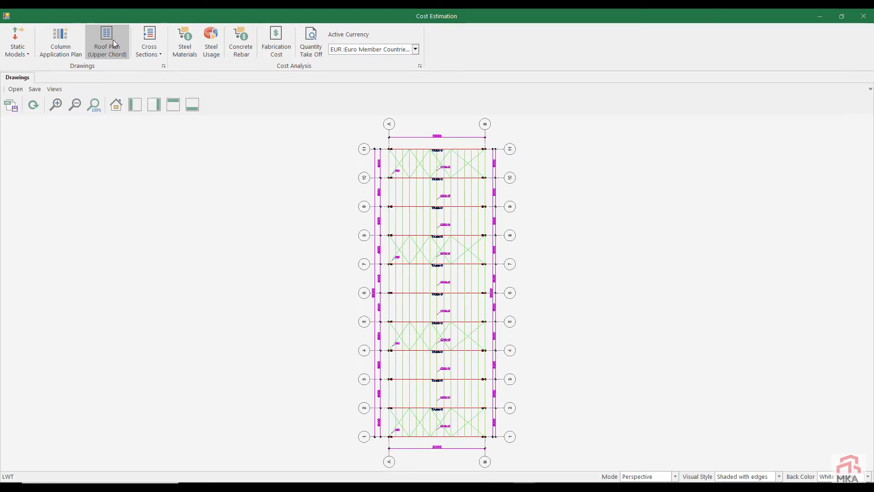
pyautogui.click(73, 41)
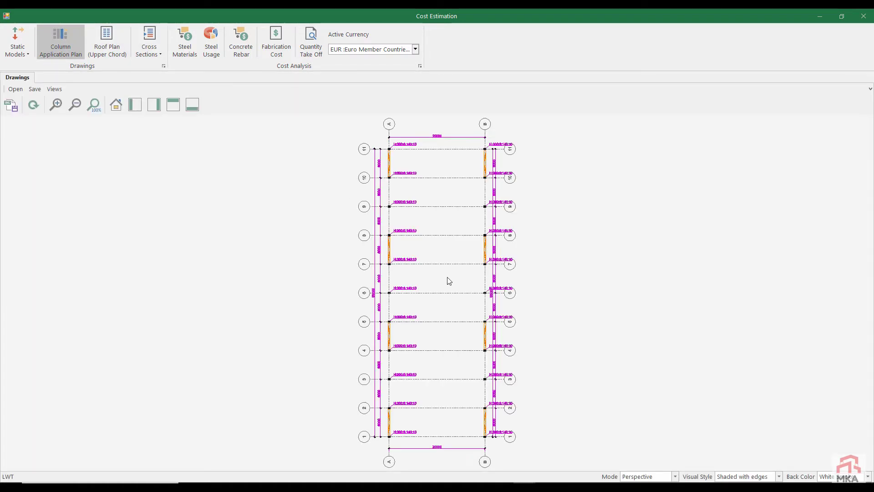
pyautogui.scroll(2, 400, 314)
pyautogui.scroll(3, 402, 318)
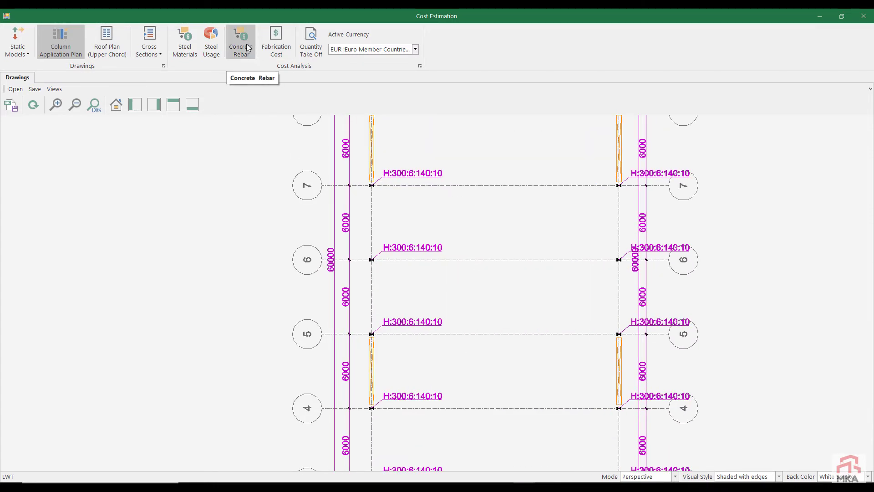
# Step: Examine the quantity take-off report, including its steel plate, profile, rod and bolt tables, and close the preview
pyautogui.click(312, 37)
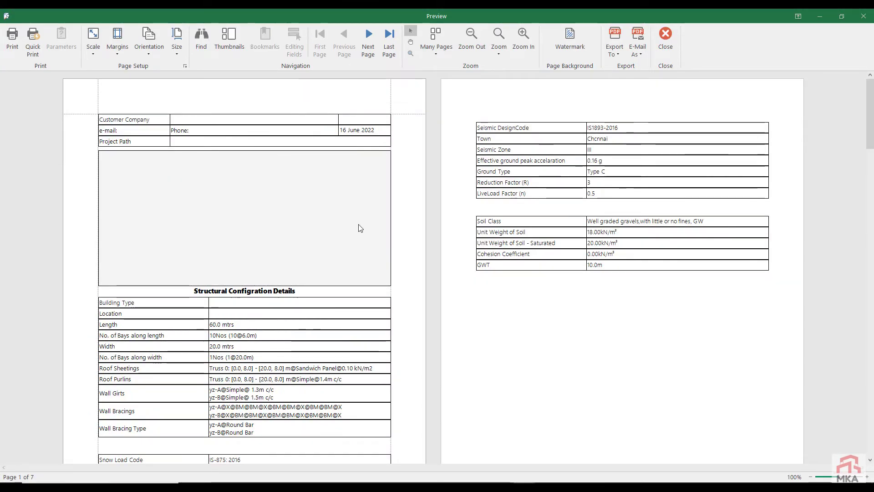
pyautogui.scroll(-6, 360, 228)
pyautogui.scroll(-6, 362, 228)
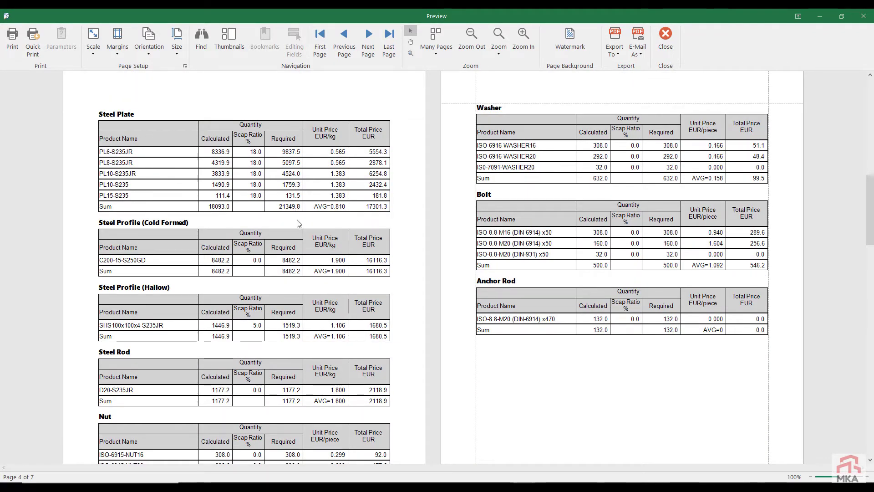
pyautogui.scroll(-2, 298, 223)
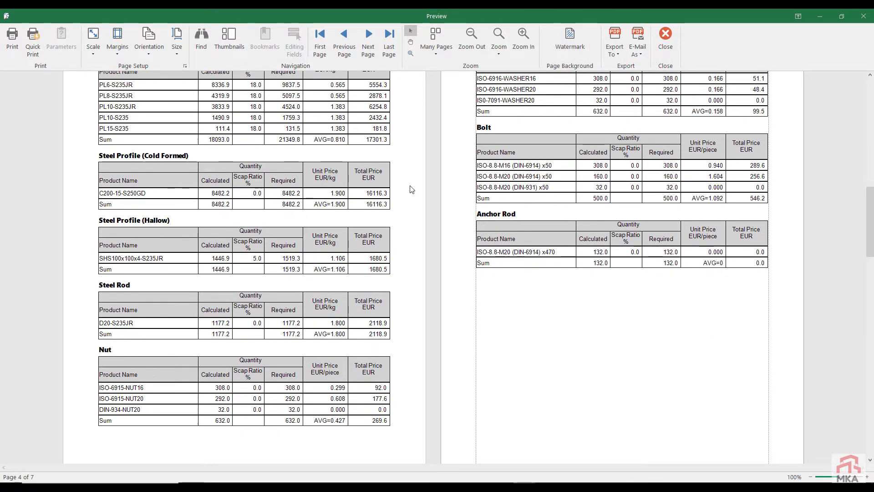
pyautogui.click(665, 35)
# Step: Open the connection design for the XZ frames and check node 0's beam-column end plate load cases and capacity results
pyautogui.click(23, 52)
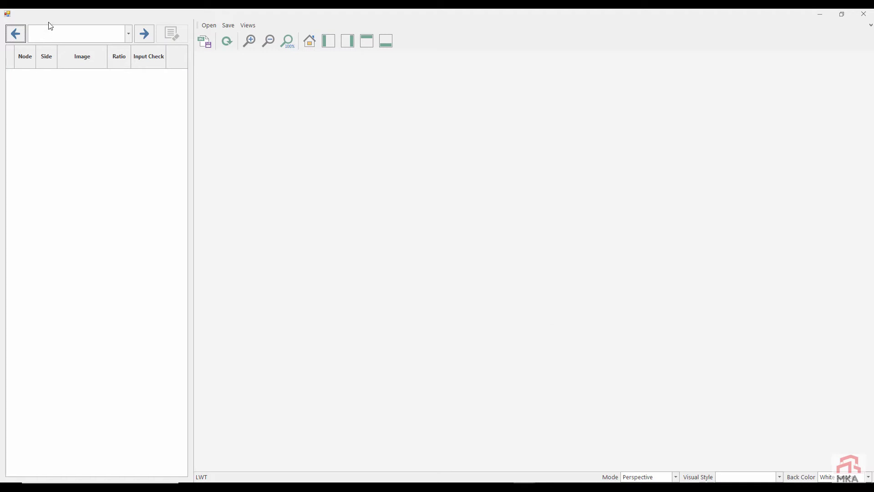
pyautogui.click(54, 35)
pyautogui.click(57, 47)
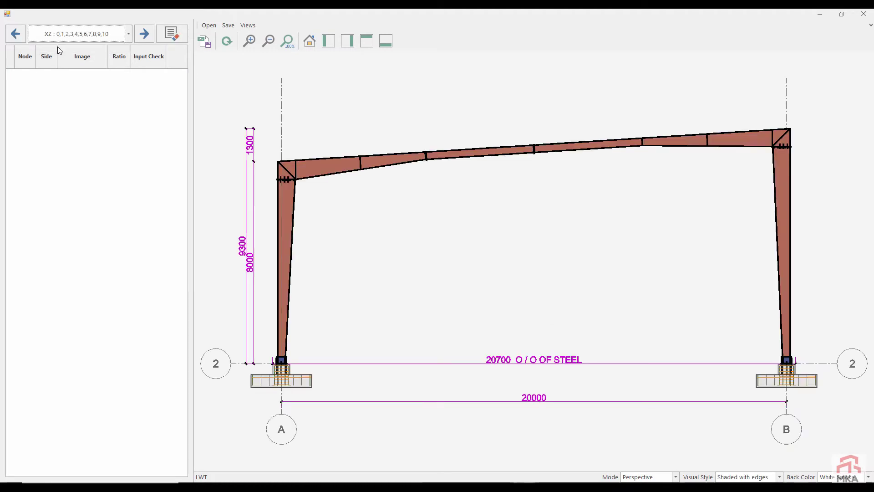
pyautogui.click(176, 99)
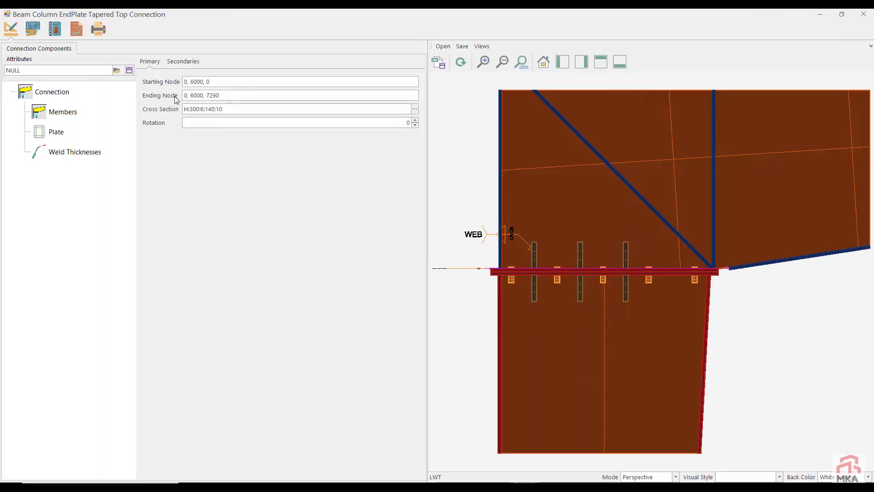
pyautogui.click(76, 29)
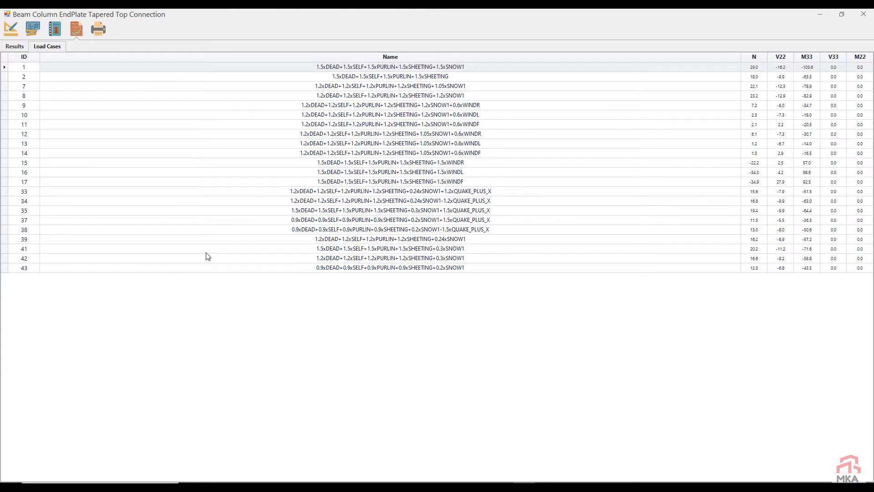
pyautogui.click(15, 47)
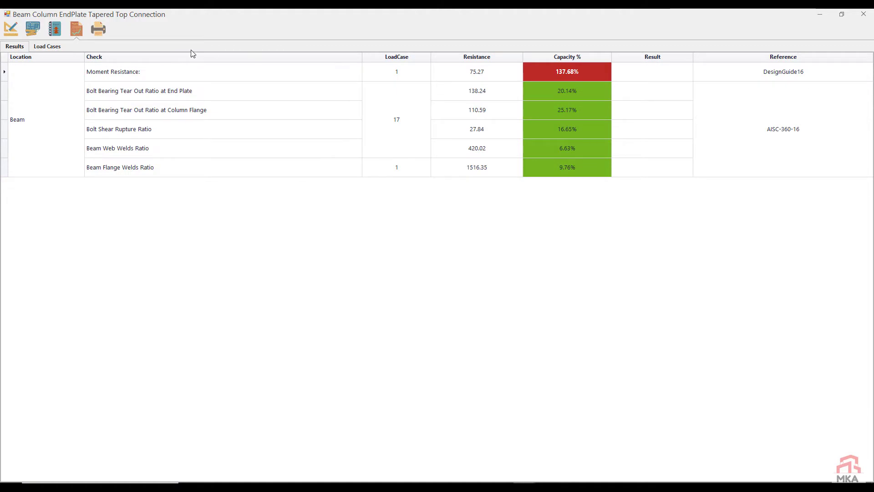
# Step: Set node 0's end plate thickness to 15 mm, recheck its capacity and refresh the connection model
pyautogui.click(10, 29)
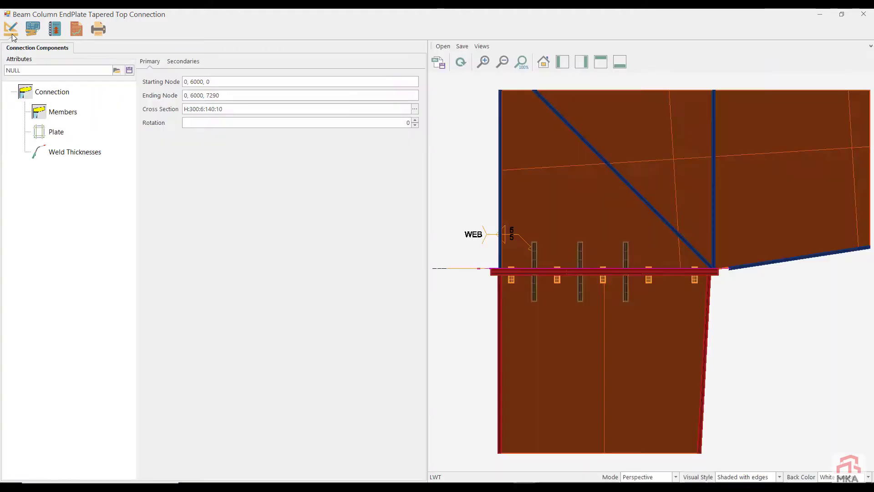
pyautogui.click(56, 133)
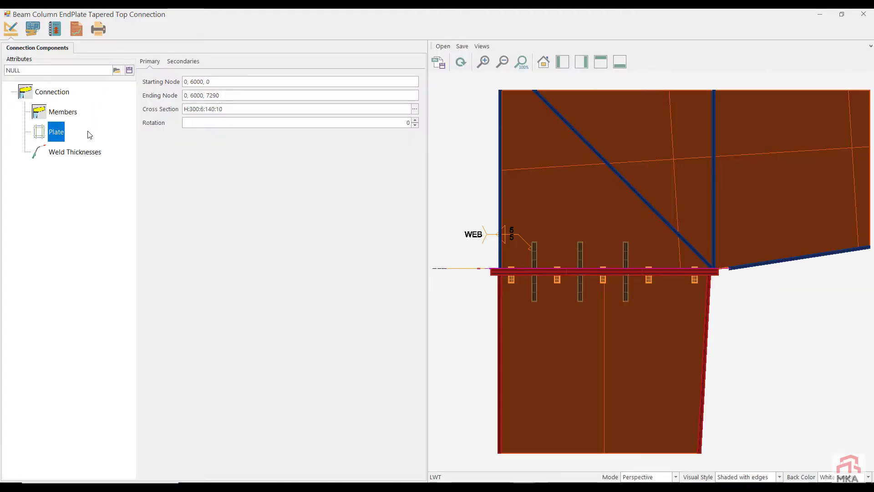
pyautogui.doubleClick(359, 105)
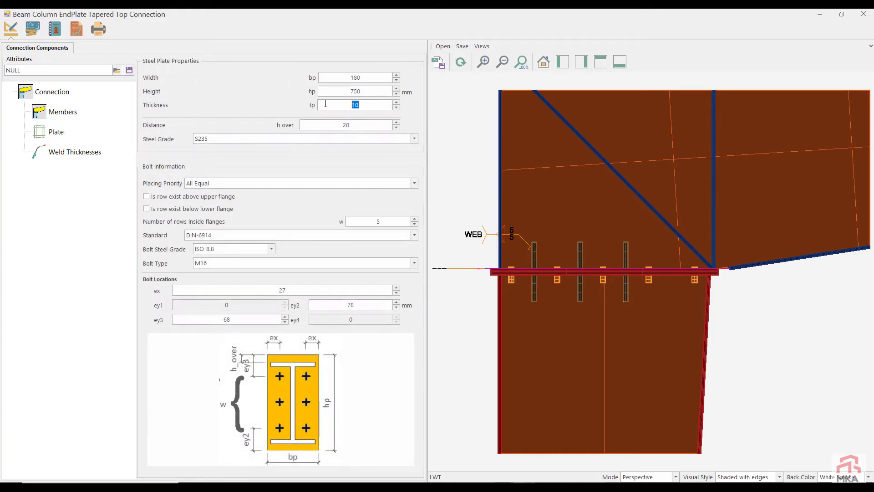
pyautogui.write('15')
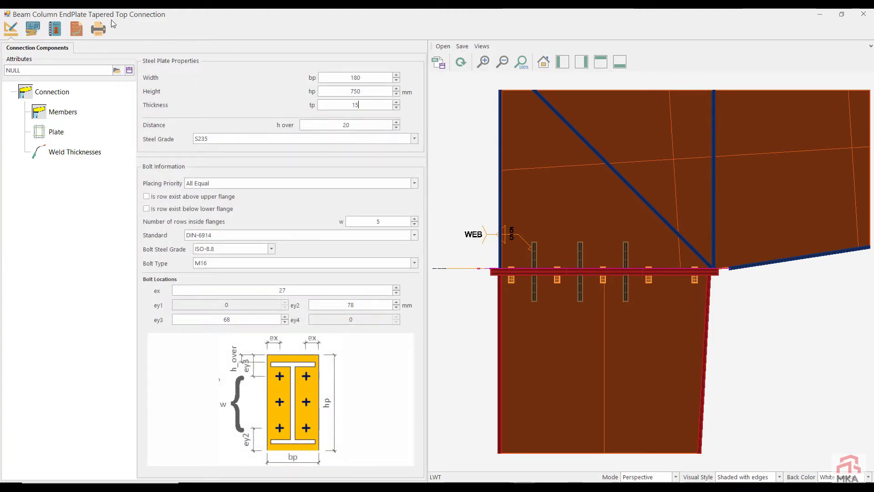
pyautogui.click(76, 29)
pyautogui.click(17, 34)
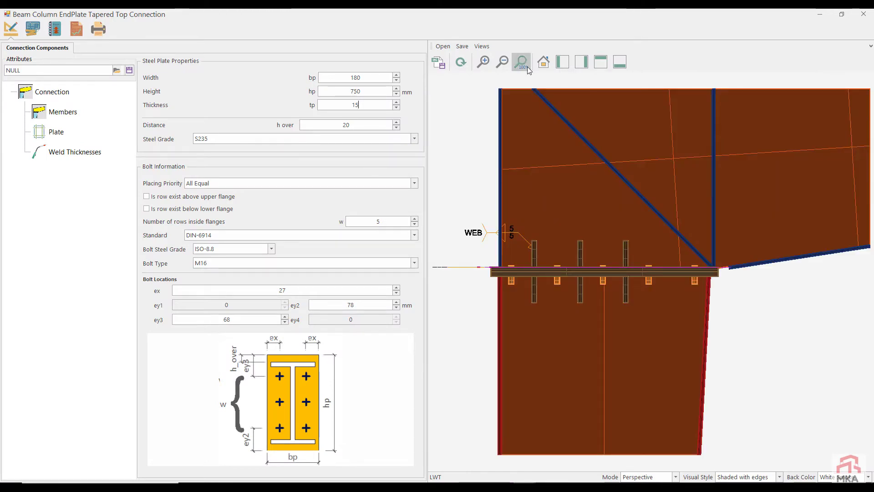
pyautogui.click(463, 63)
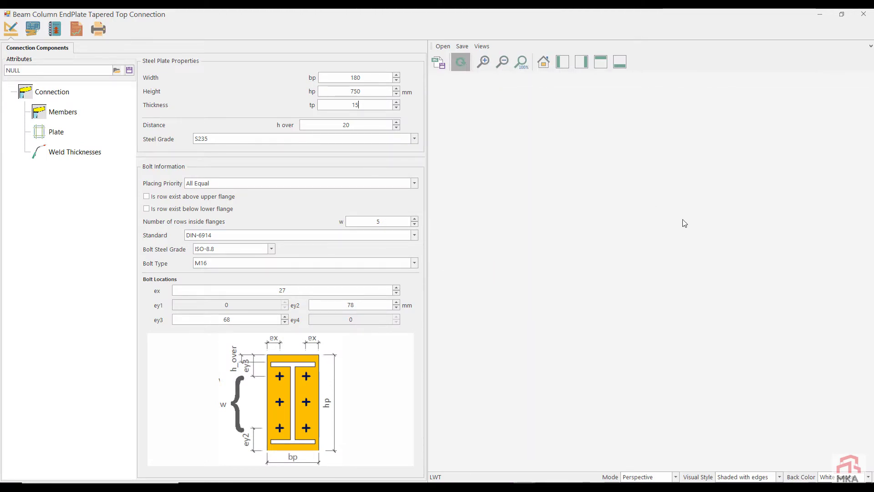
pyautogui.moveTo(675, 244)
pyautogui.mouseDown(button='middle')
pyautogui.moveTo(673, 288)
pyautogui.moveTo(715, 278)
pyautogui.moveTo(684, 276)
pyautogui.moveTo(681, 256)
pyautogui.mouseUp(button='middle')
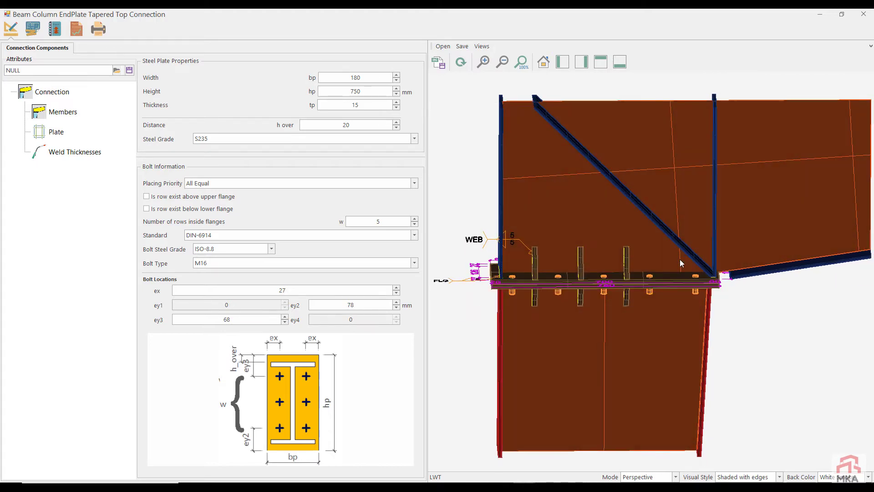
# Step: Save node 0's connection attributes and close the connection, keeping the changes
pyautogui.click(129, 70)
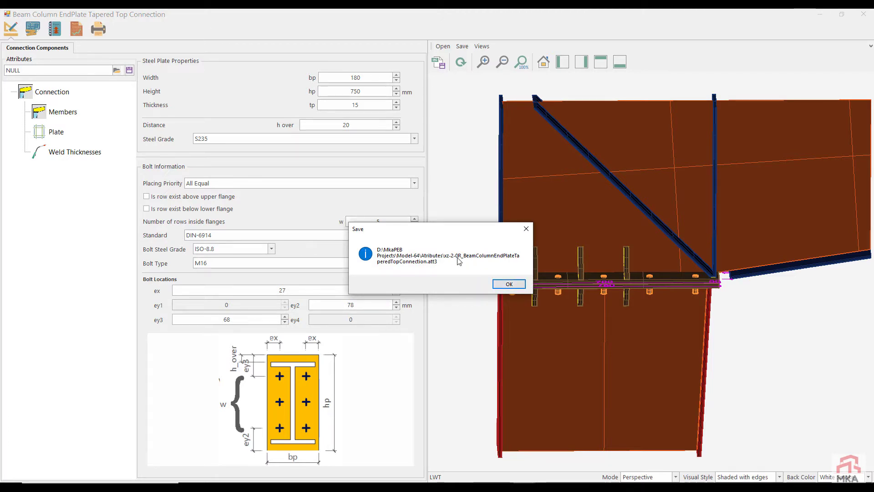
pyautogui.click(509, 283)
pyautogui.click(863, 14)
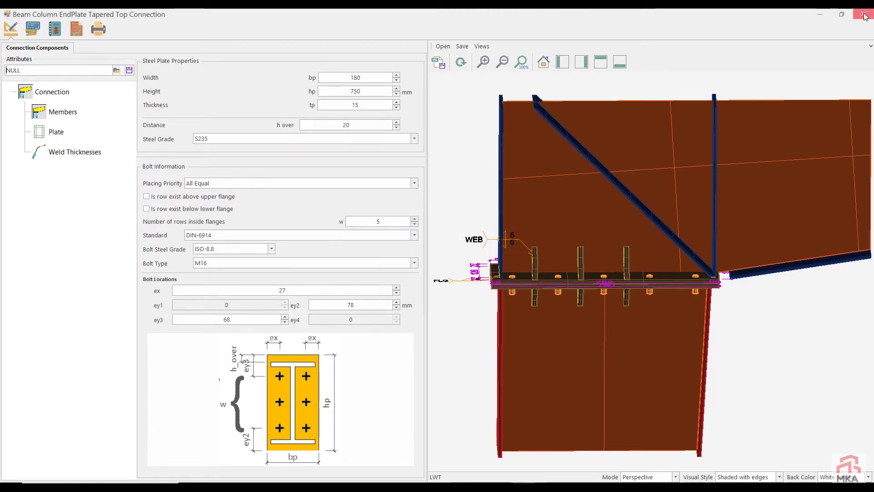
pyautogui.click(436, 283)
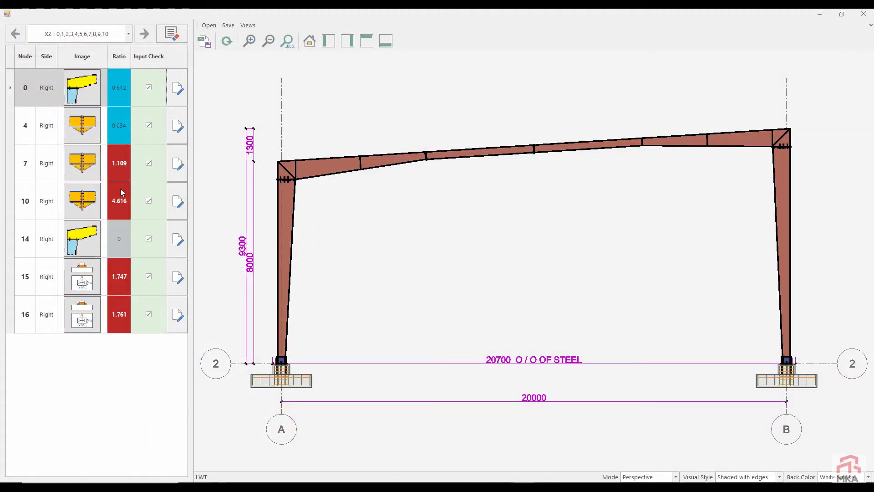
# Step: Load the xz-2-0R attributes into node 14's beam-column connection and check its capacity results
pyautogui.click(179, 237)
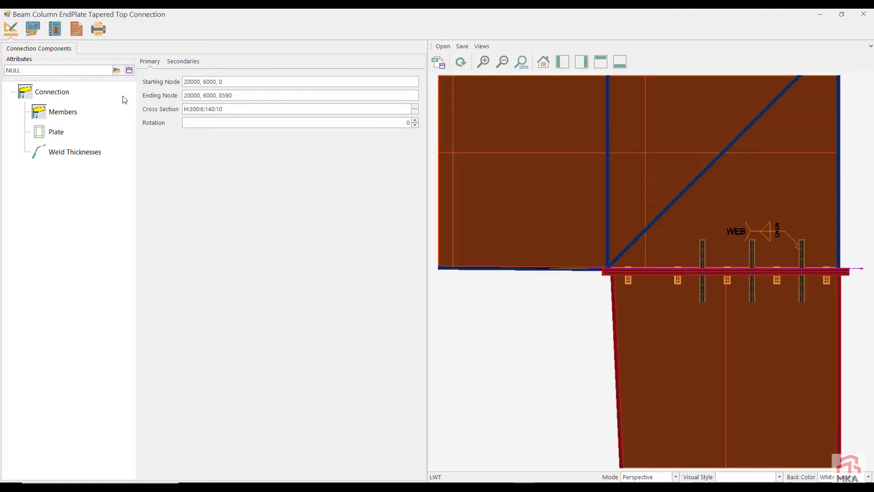
pyautogui.click(119, 69)
pyautogui.doubleClick(103, 84)
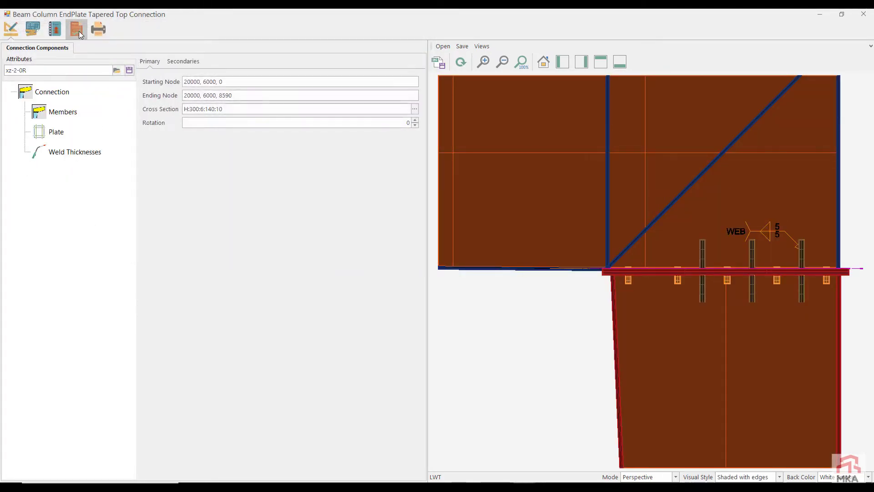
pyautogui.click(76, 30)
pyautogui.click(15, 47)
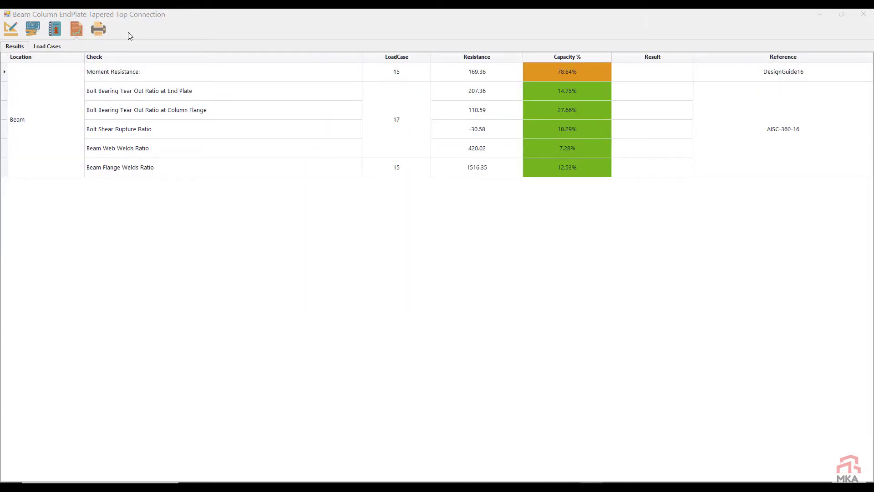
# Step: Inspect node 14's connection in the 3D model, its detail drawing and its plate and weld criteria
pyautogui.click(11, 28)
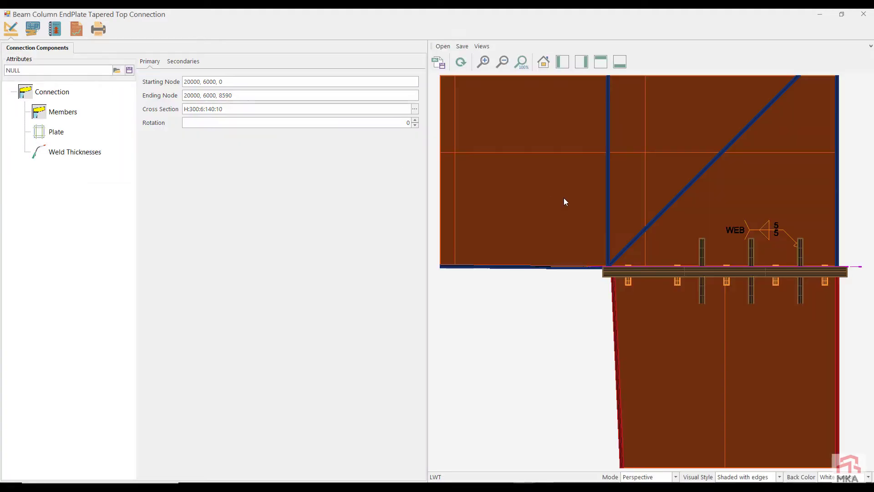
pyautogui.moveTo(564, 198); pyautogui.dragTo(616, 215, button='middle')
pyautogui.click(26, 32)
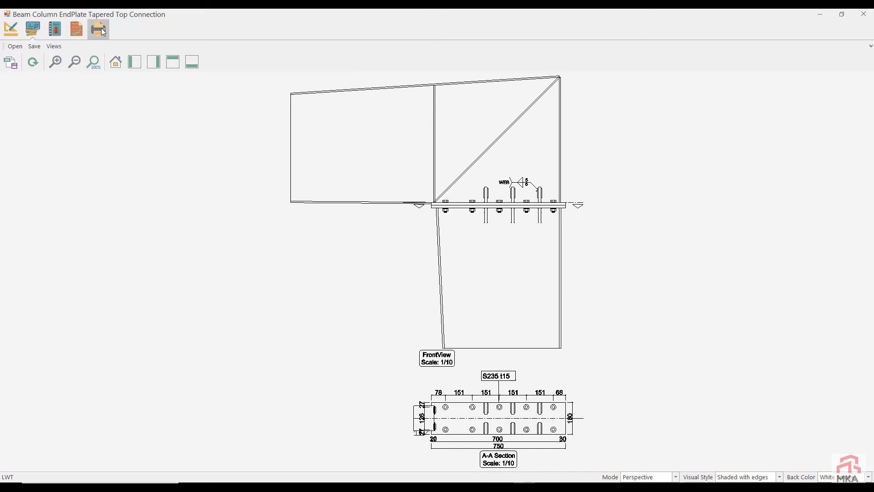
pyautogui.click(55, 29)
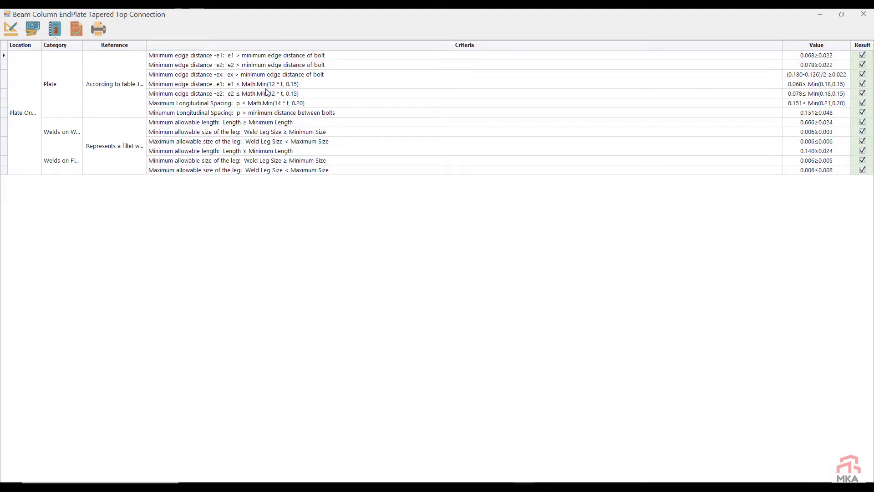
# Step: Review node 14's connection calculation report through its last page and close the connection, keeping the changes
pyautogui.click(99, 30)
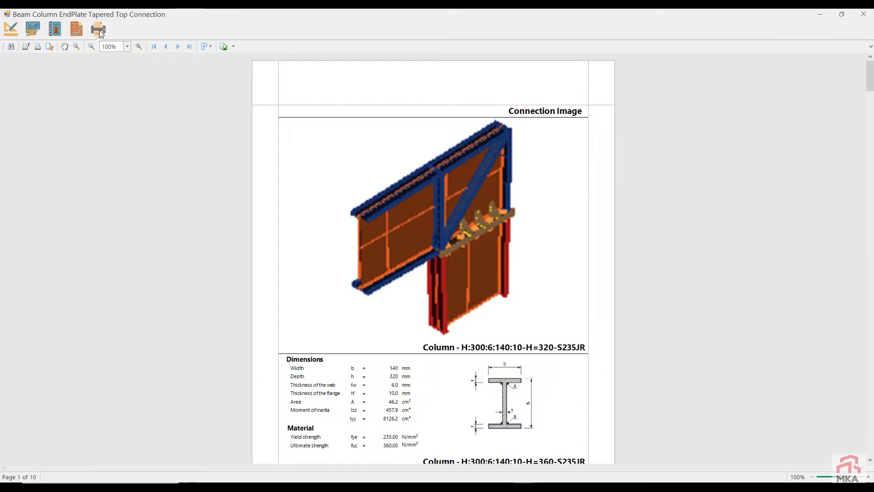
pyautogui.scroll(-15, 457, 230)
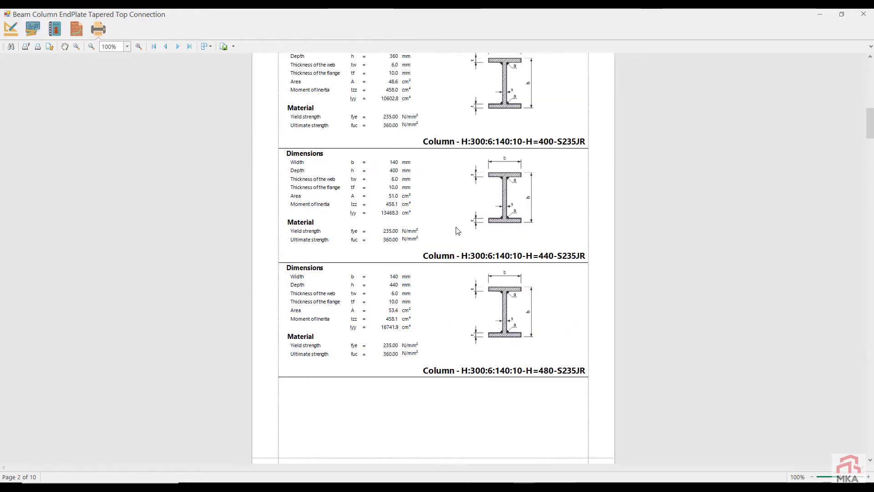
pyautogui.scroll(-20, 458, 231)
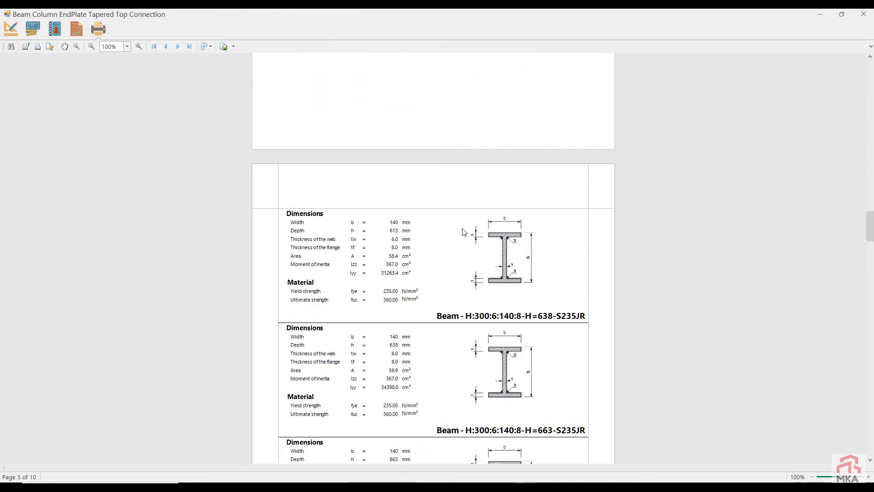
pyautogui.scroll(-20, 468, 234)
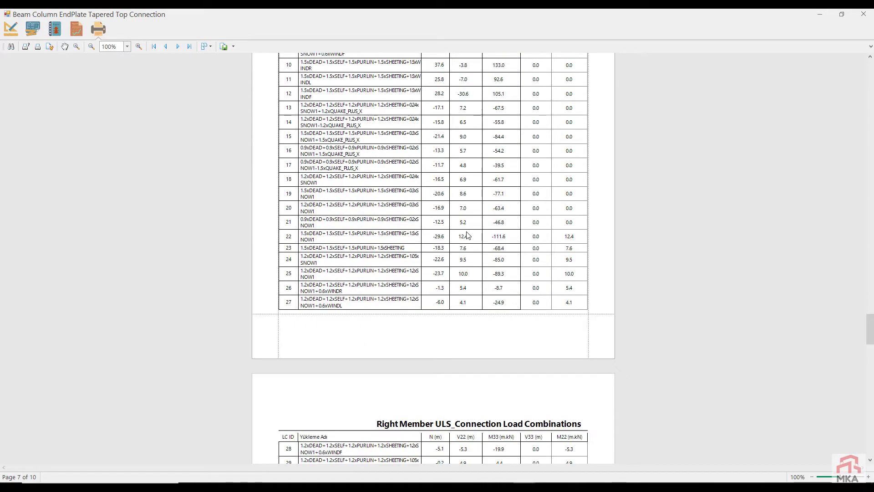
pyautogui.scroll(-5, 469, 236)
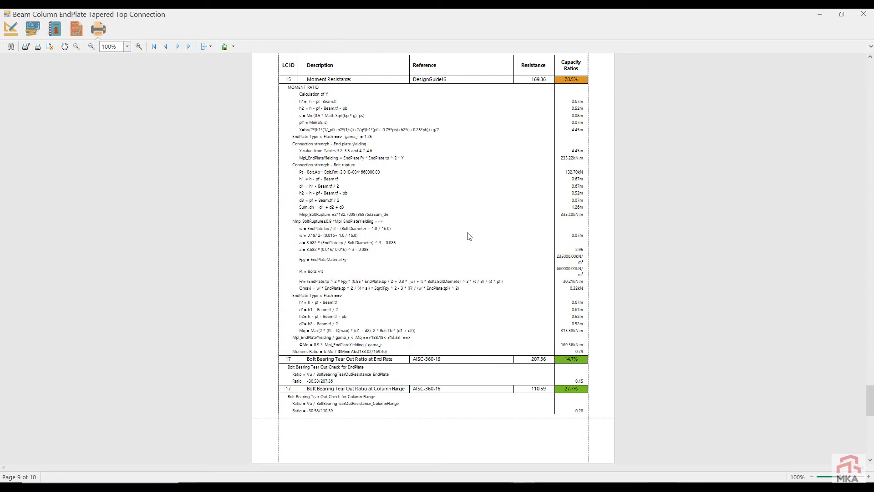
pyautogui.scroll(-12, 469, 236)
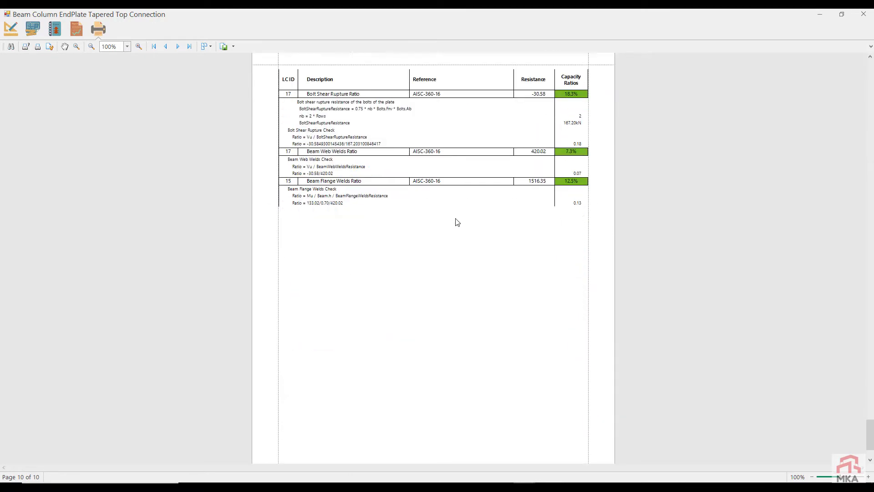
pyautogui.click(863, 18)
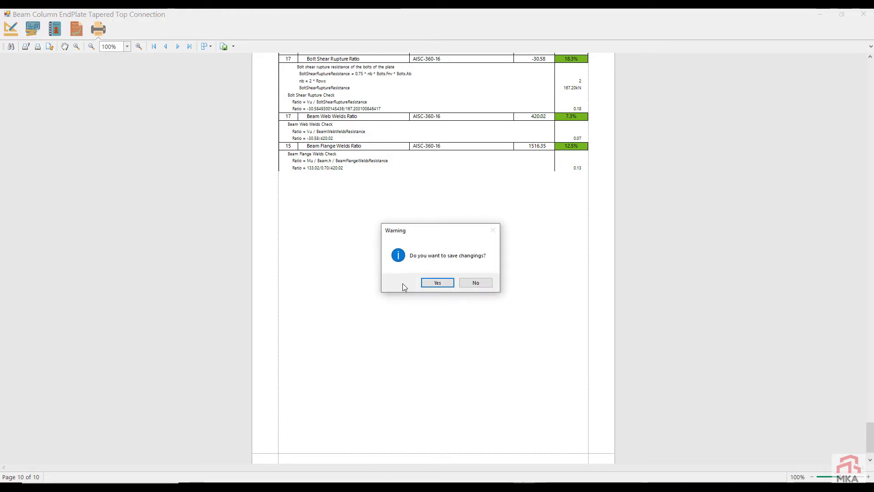
pyautogui.click(438, 284)
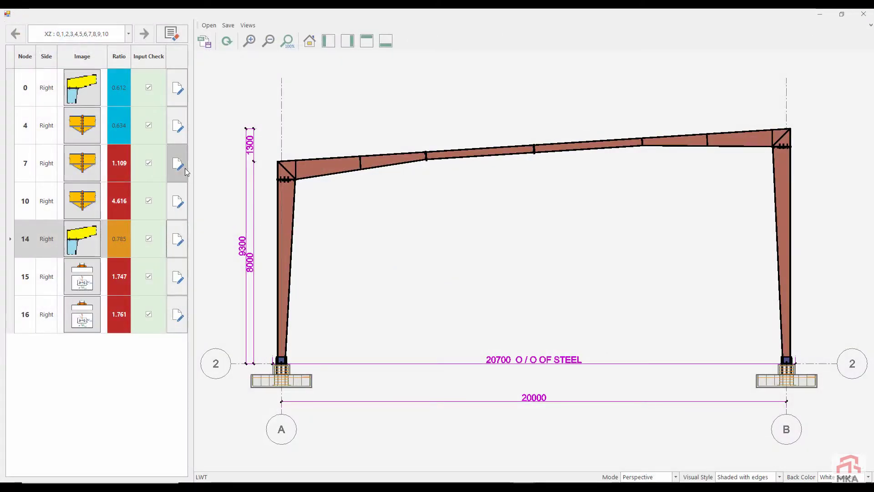
# Step: Open node 7's beam splice end plate connection and check its capacity results
pyautogui.scroll(5, 426, 159)
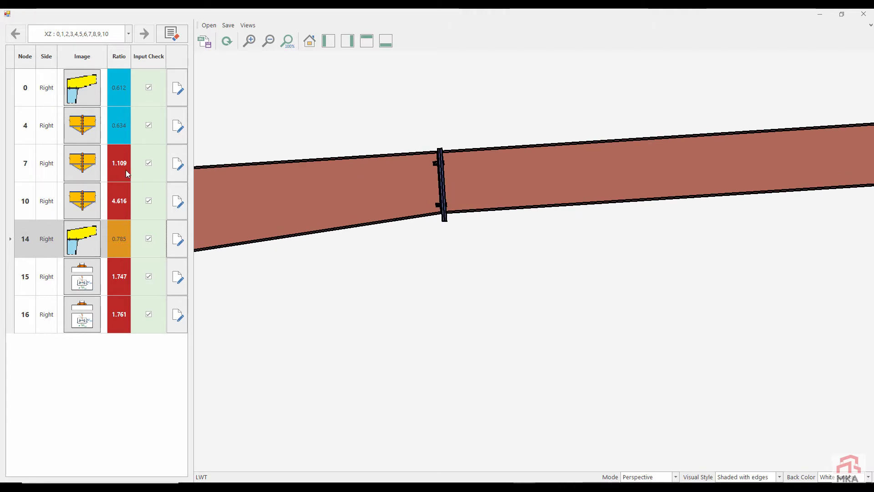
pyautogui.click(173, 167)
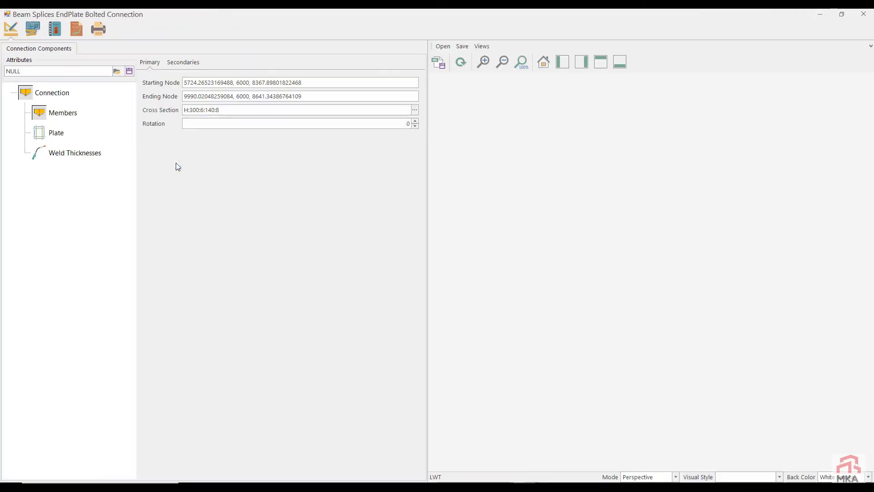
pyautogui.click(77, 28)
pyautogui.click(15, 49)
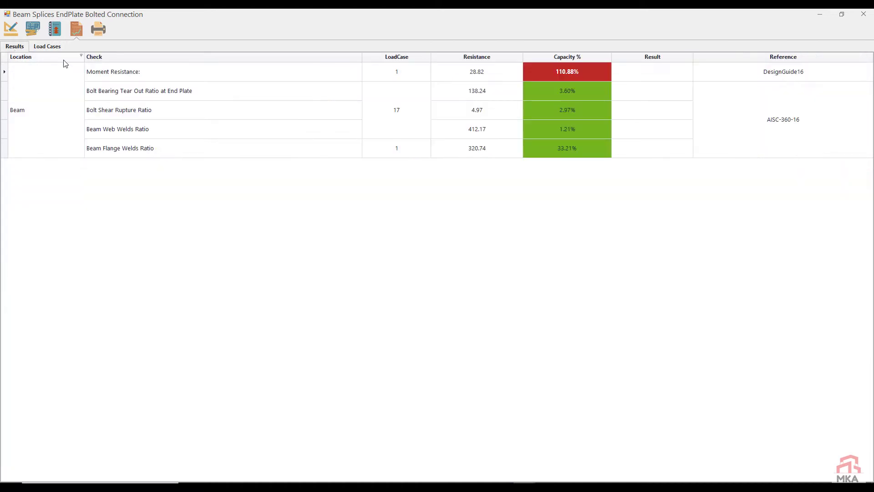
# Step: Try a 15 mm plate thickness on node 7's splice, refresh the model and recheck its capacity
pyautogui.click(11, 29)
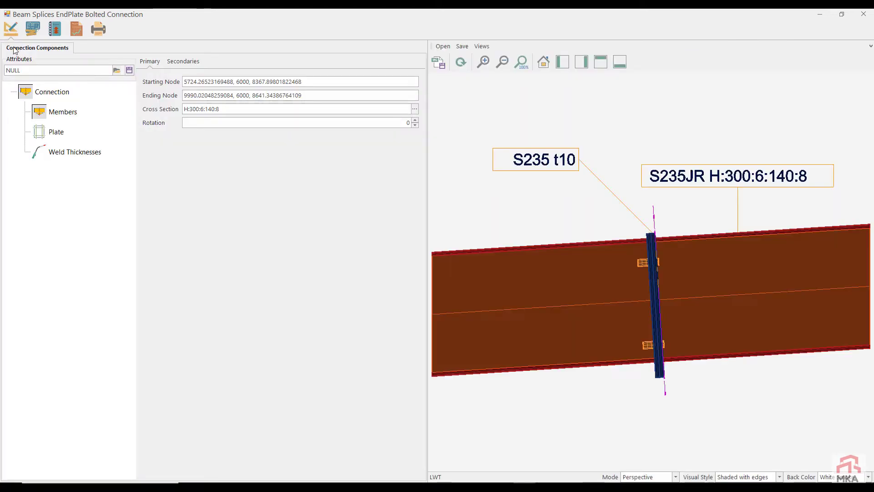
pyautogui.click(51, 133)
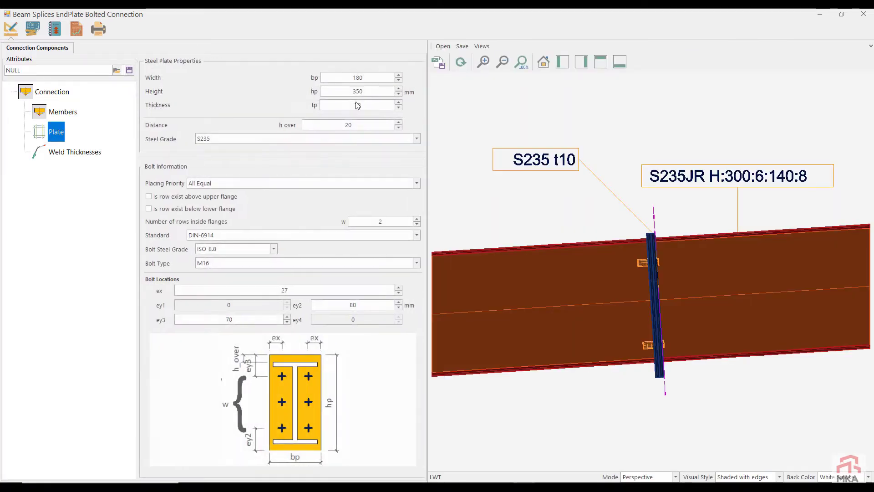
pyautogui.doubleClick(362, 104)
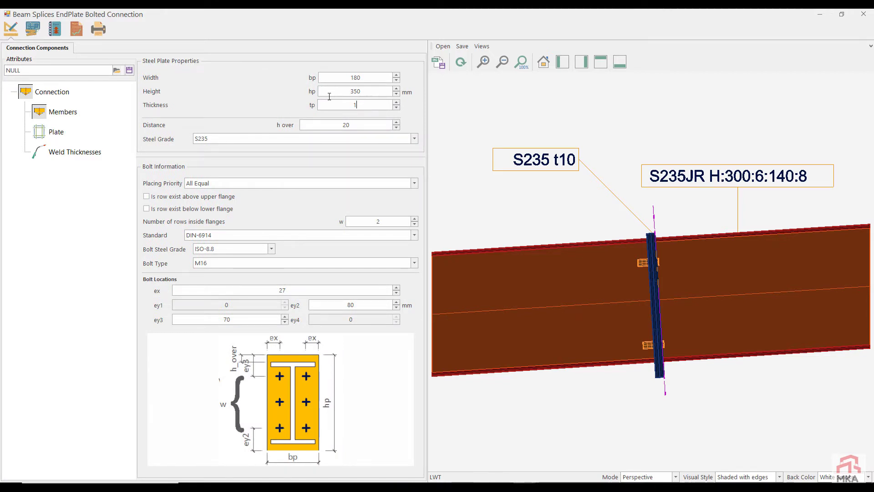
pyautogui.write('15')
pyautogui.click(460, 62)
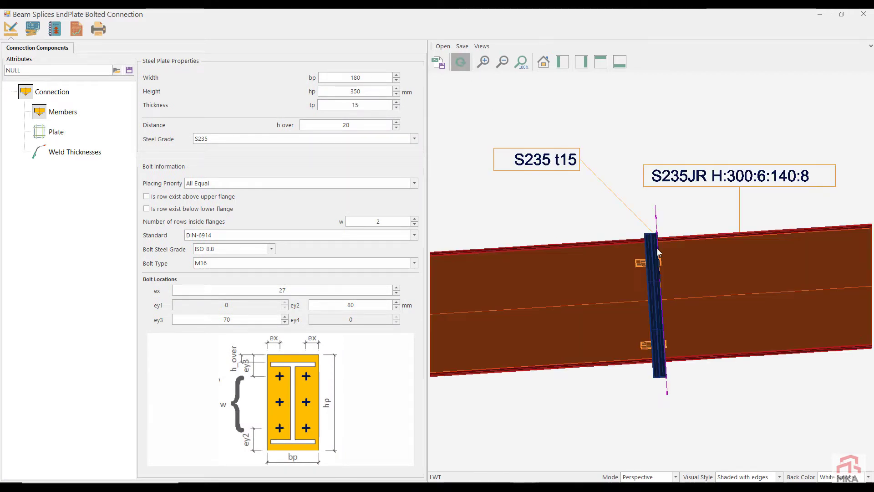
pyautogui.click(81, 32)
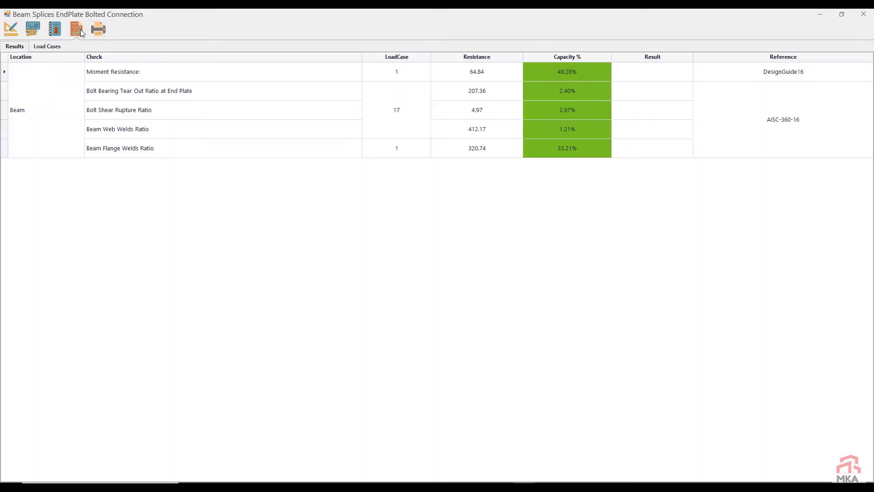
pyautogui.click(11, 29)
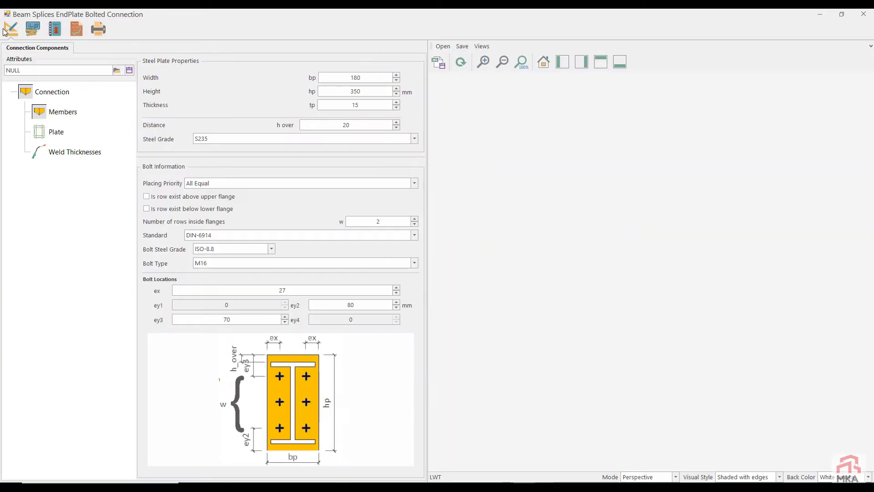
pyautogui.moveTo(610, 295); pyautogui.dragTo(668, 299, button='middle')
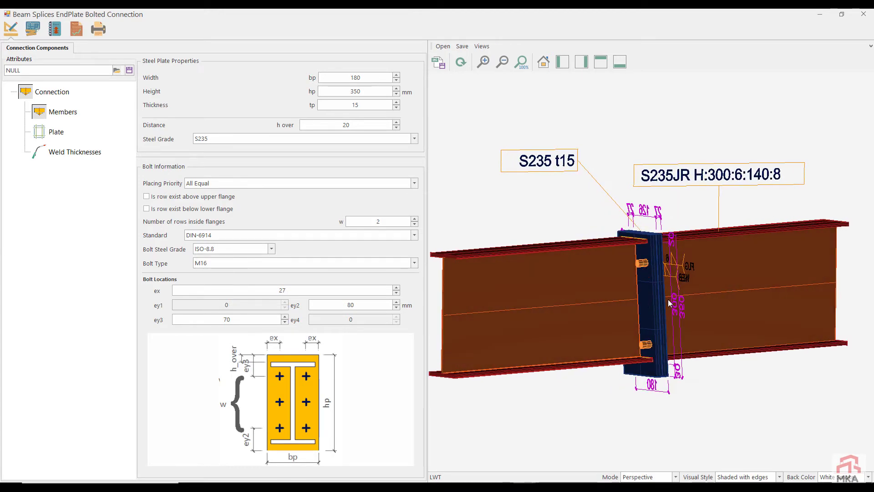
# Step: Set node 7's bolt rows inside the flanges to 3, refresh the model and check the capacity results
pyautogui.click(415, 219)
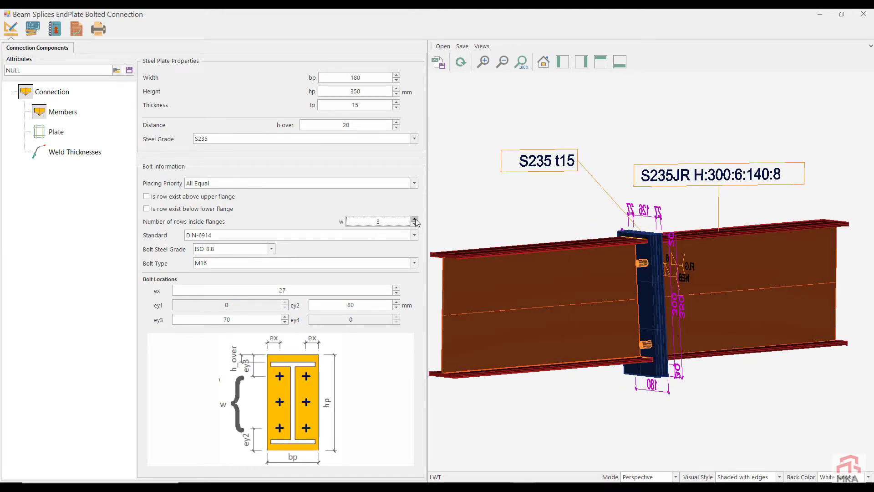
pyautogui.click(461, 62)
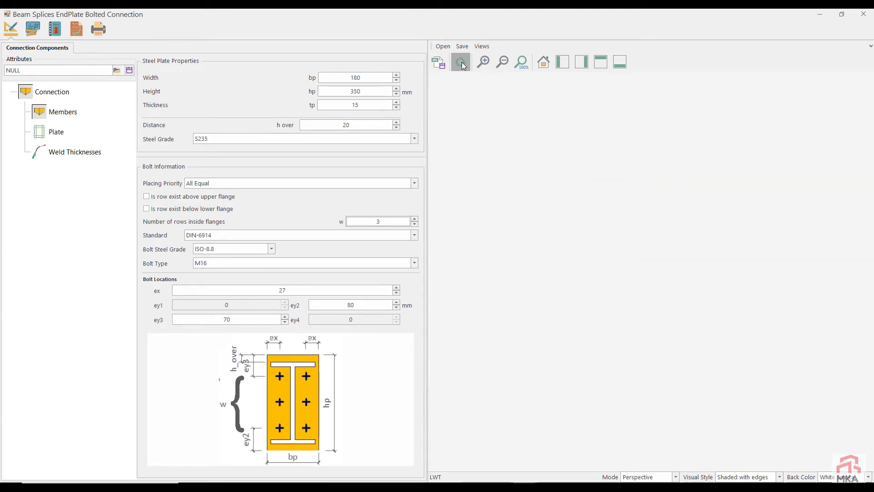
pyautogui.click(77, 28)
# Step: Set node 7's splice plate thickness to 10 mm, recheck its capacity and refresh the connection model
pyautogui.click(10, 29)
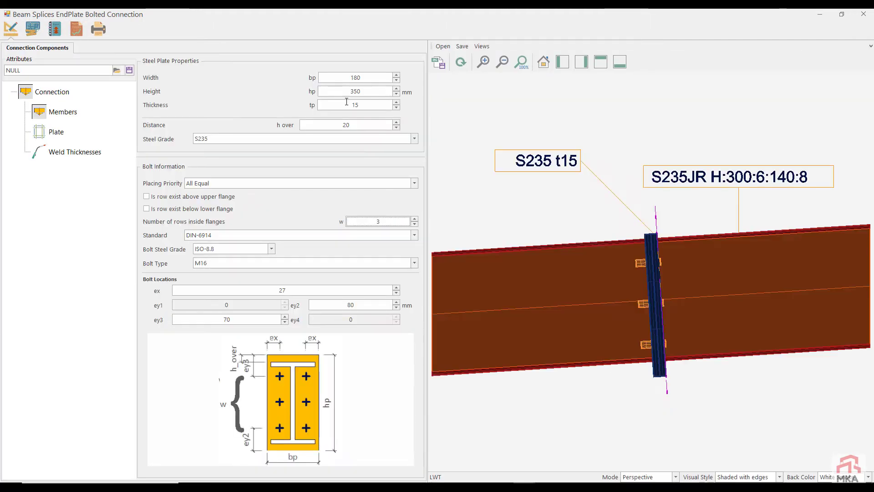
pyautogui.click(363, 104)
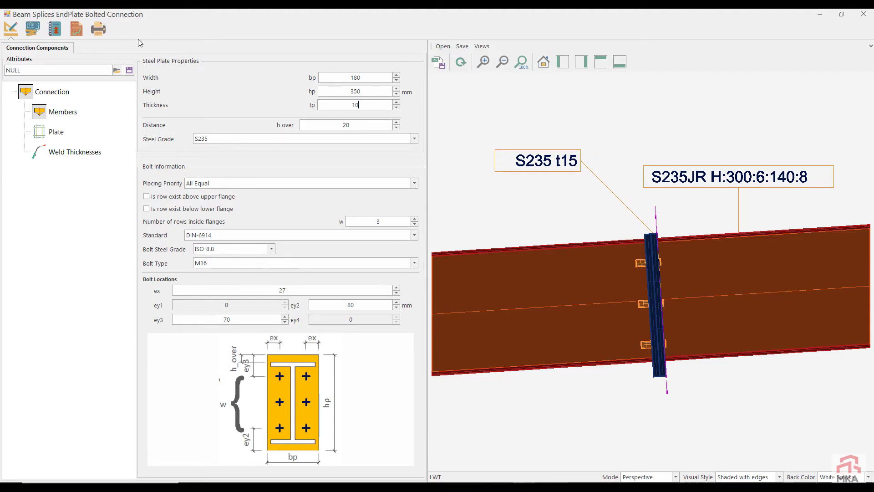
pyautogui.click(76, 31)
pyautogui.click(10, 29)
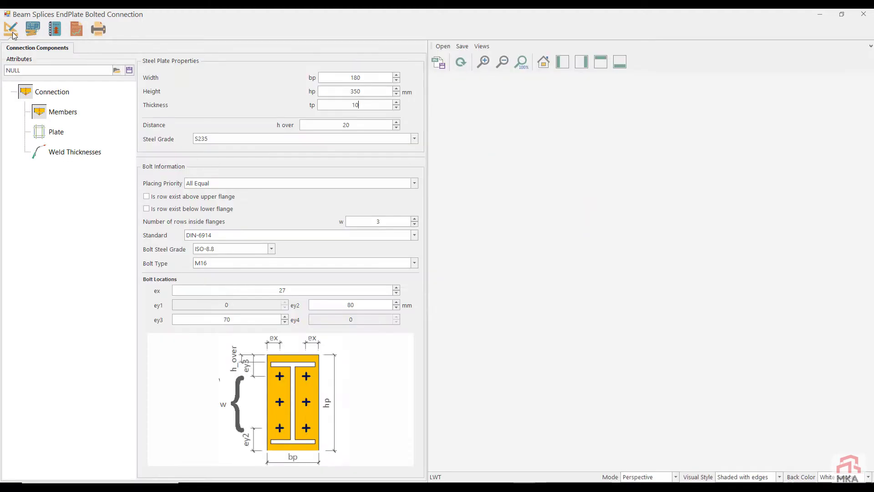
pyautogui.click(447, 66)
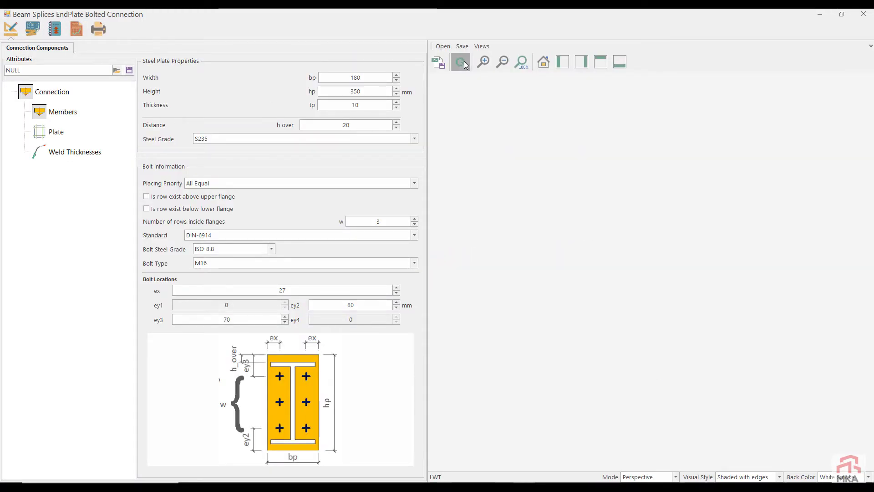
# Step: Save node 7's splice connection attributes and close the connection, keeping the changes
pyautogui.click(129, 71)
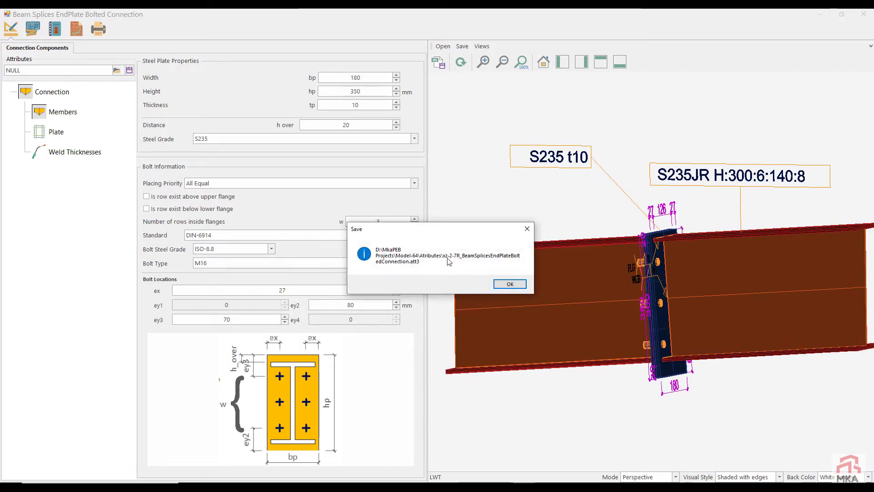
pyautogui.click(511, 286)
pyautogui.click(863, 14)
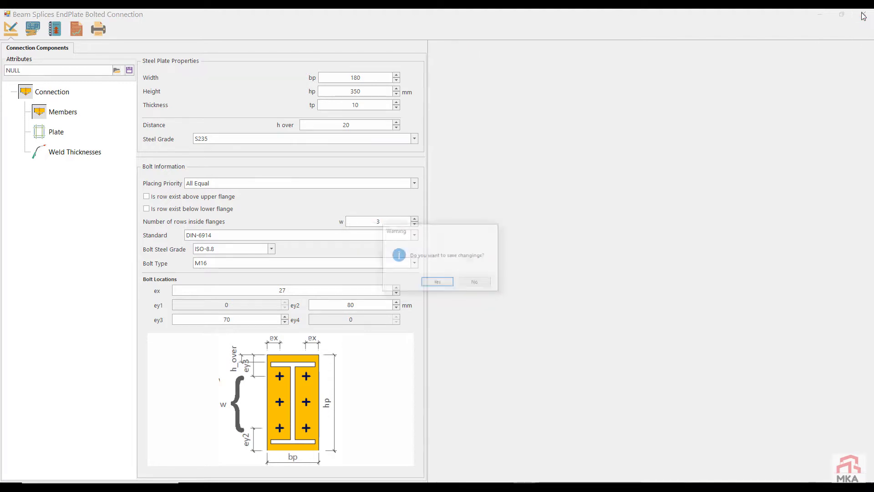
pyautogui.click(438, 282)
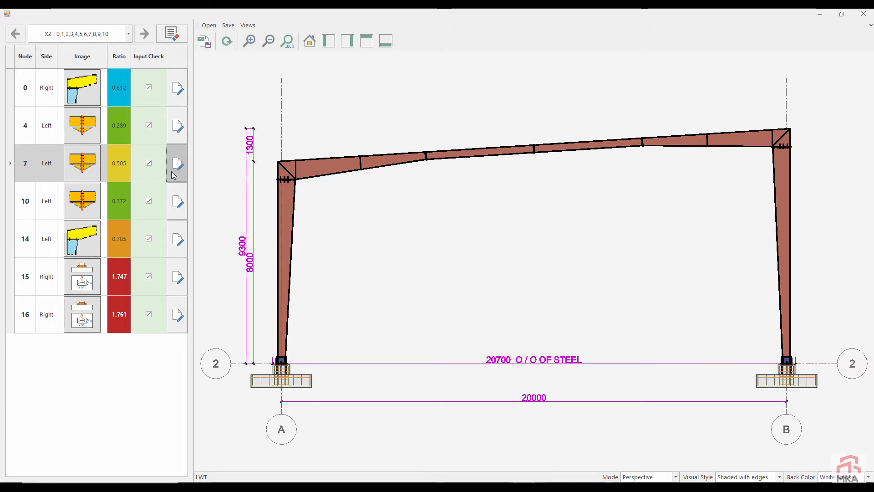
# Step: Reopen node 7's splice connection and load the saved xz-2-7R attributes into it
pyautogui.click(172, 172)
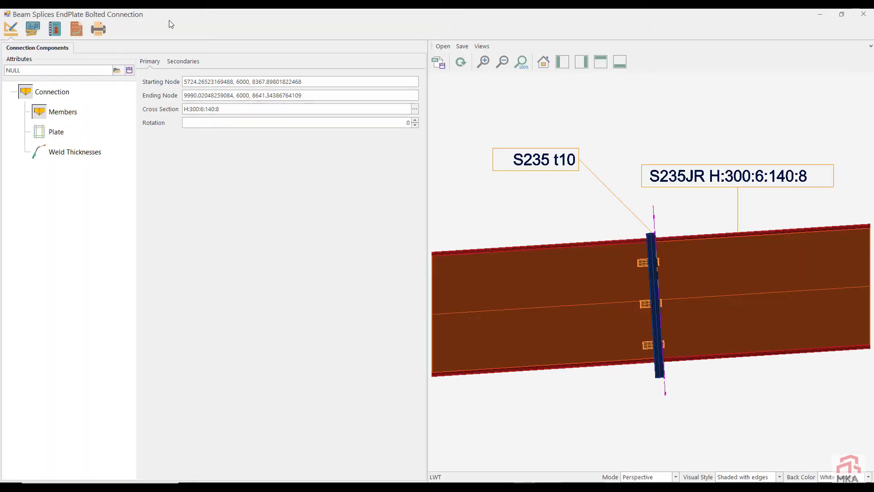
pyautogui.click(117, 71)
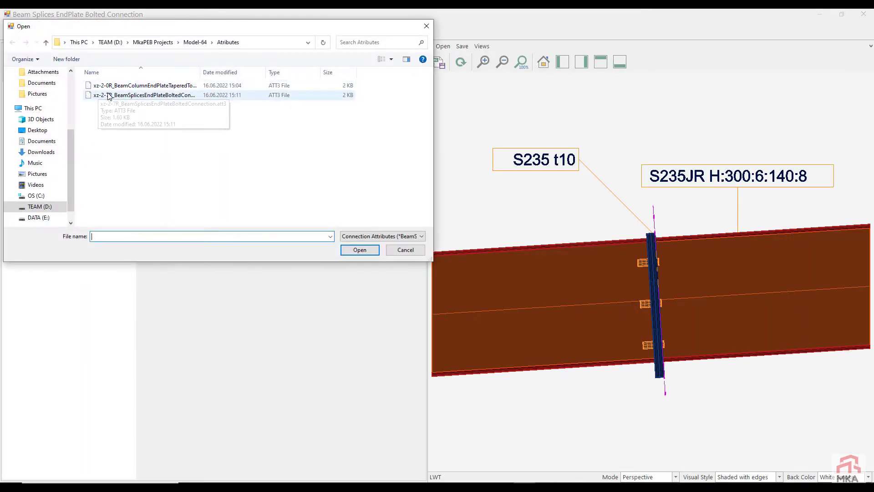
pyautogui.doubleClick(109, 94)
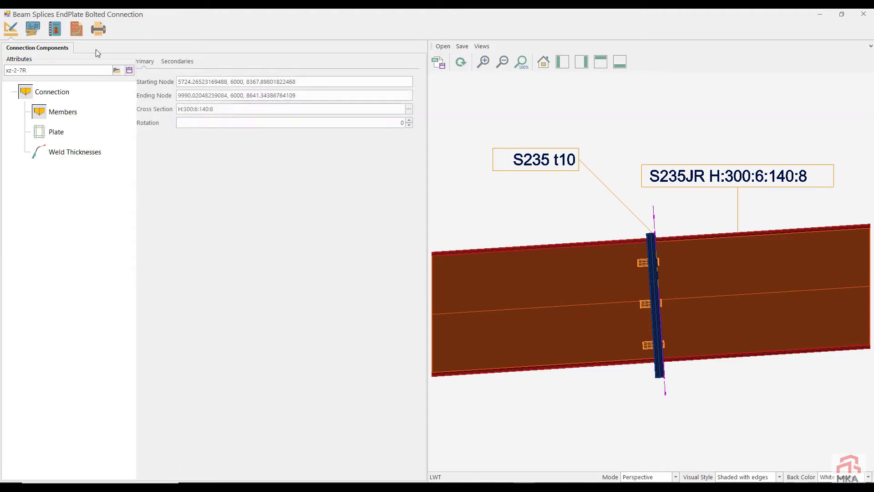
# Step: Check node 7's plate and weld criteria and capacity results, and close the connection, keeping the changes
pyautogui.click(53, 36)
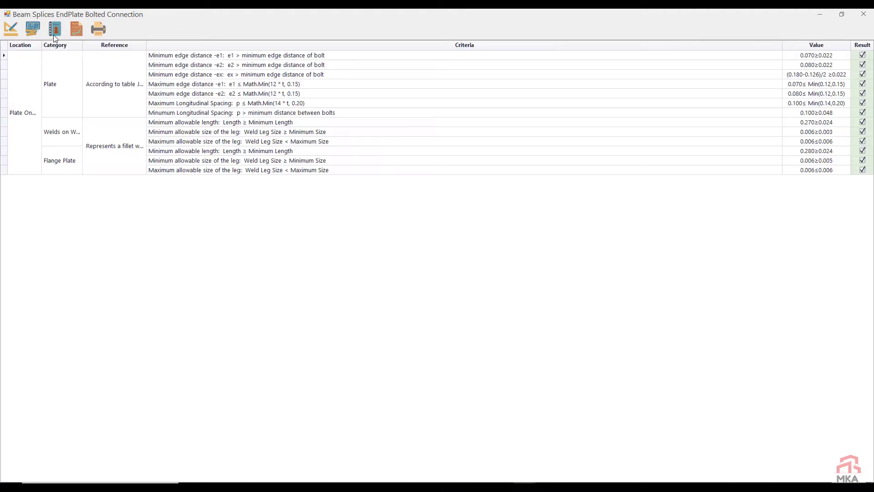
pyautogui.click(12, 32)
pyautogui.click(57, 132)
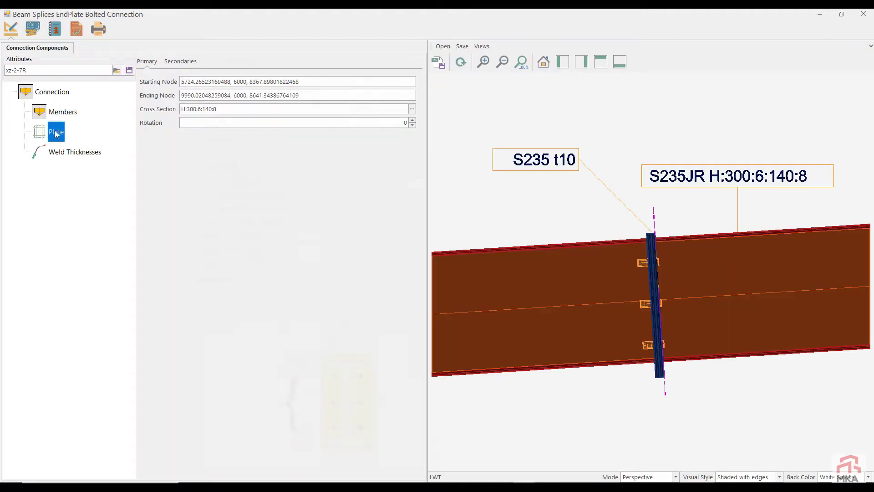
pyautogui.click(77, 29)
pyautogui.click(16, 47)
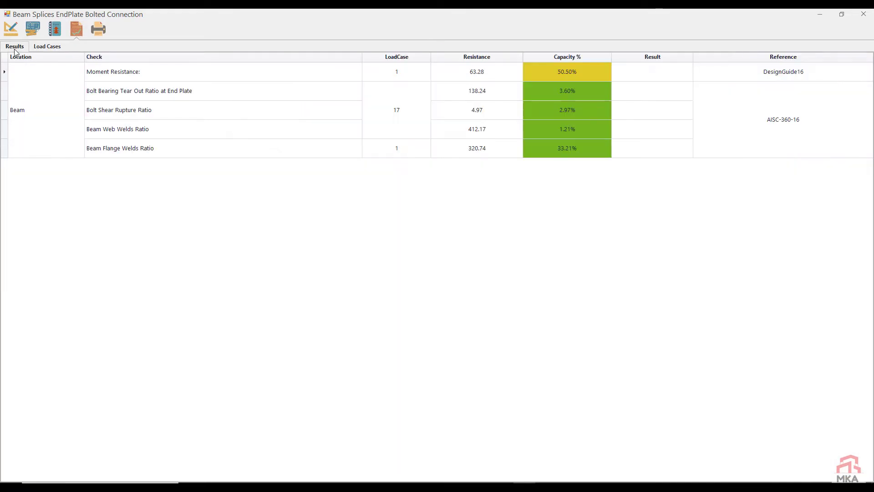
pyautogui.click(864, 14)
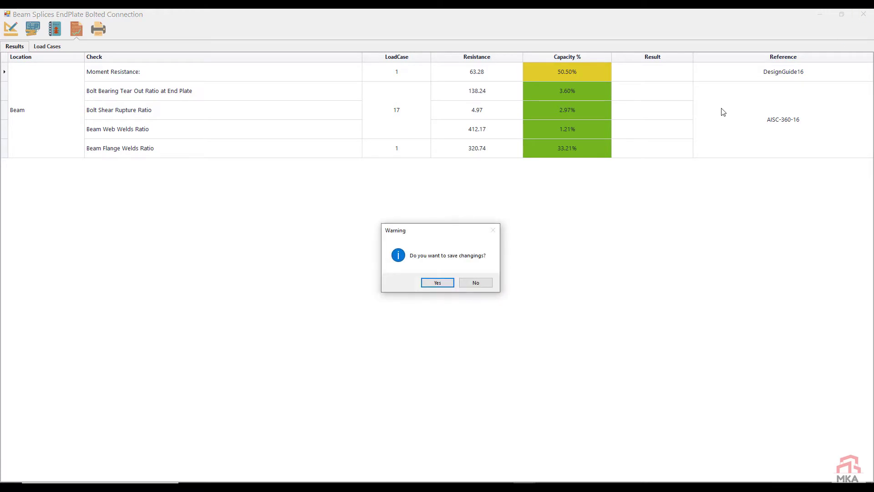
pyautogui.click(435, 284)
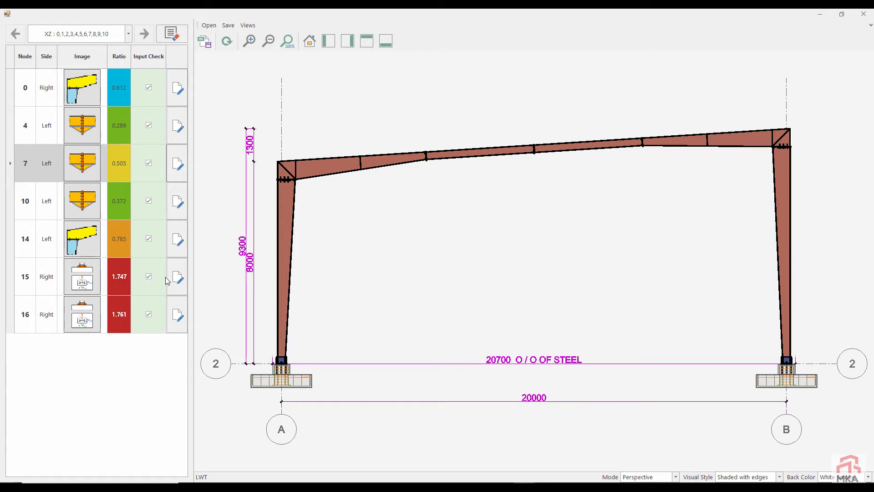
# Step: Open node 15's column baseplate connection and check its capacity results
pyautogui.click(179, 283)
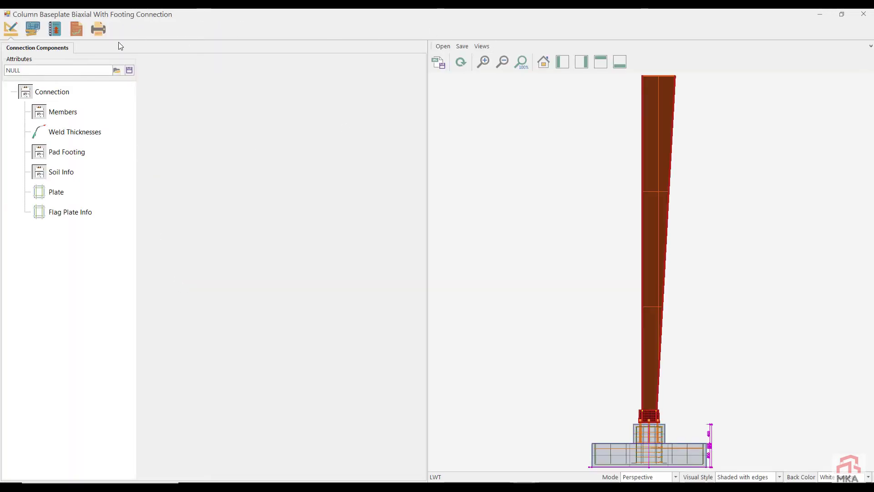
pyautogui.click(71, 30)
pyautogui.click(12, 48)
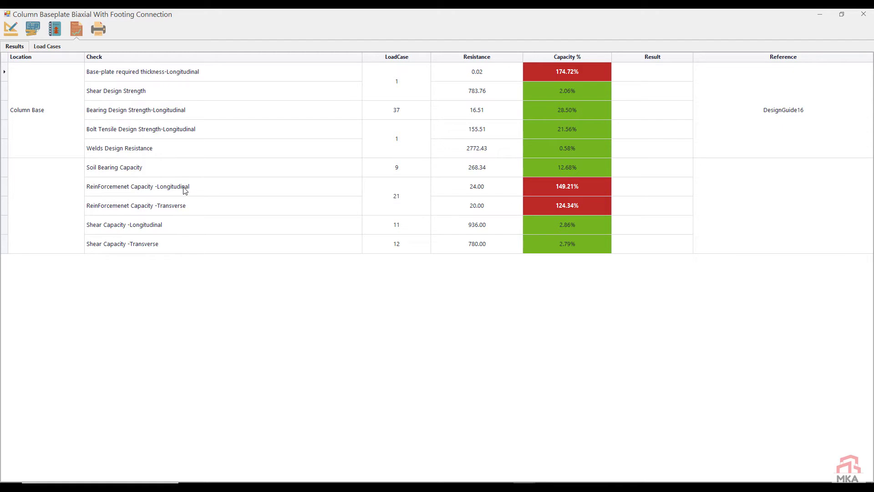
pyautogui.click(10, 30)
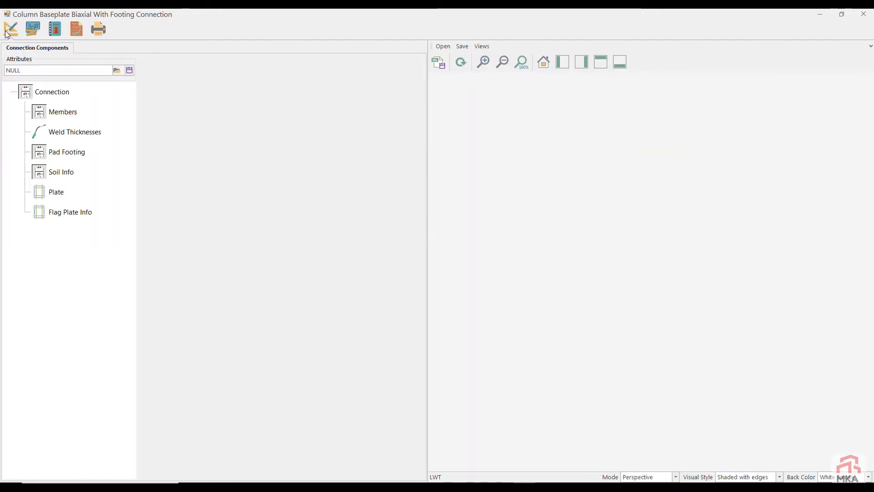
# Step: Set node 15's base plate to 330 mm width, 500 mm height and 20 mm thickness, and recheck the capacity
pyautogui.click(63, 191)
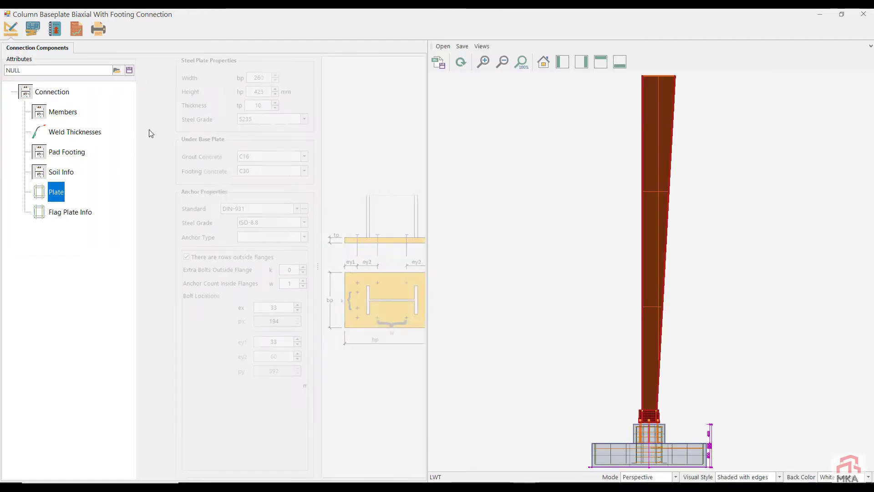
pyautogui.doubleClick(224, 105)
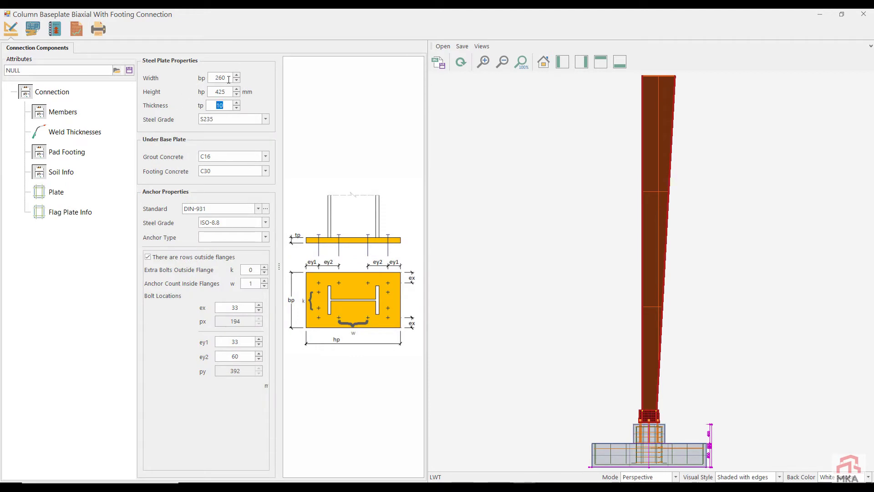
pyautogui.moveTo(615, 378); pyautogui.dragTo(645, 420)
pyautogui.scroll(5, 633, 400)
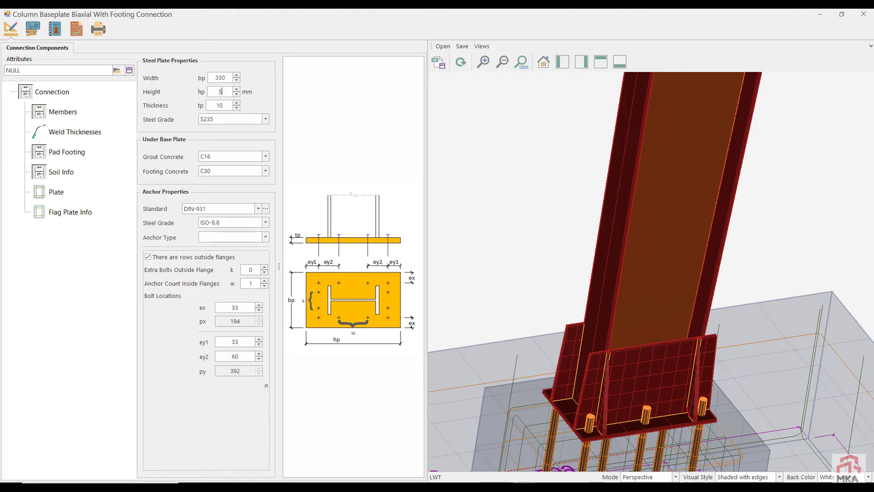
pyautogui.doubleClick(225, 106)
pyautogui.click(77, 29)
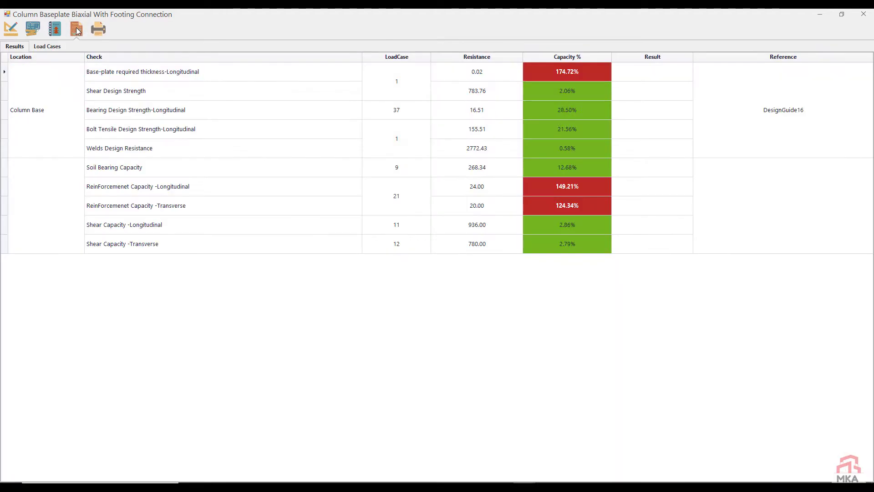
pyautogui.click(11, 29)
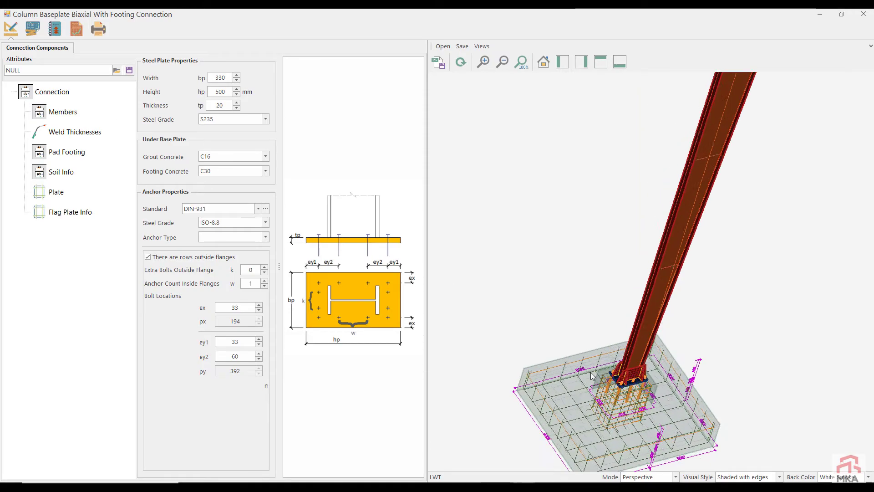
# Step: Set the base plate's extra bolts outside the flange to 1, refresh the model and inspect the anchor layout
pyautogui.scroll(-2, 610, 366)
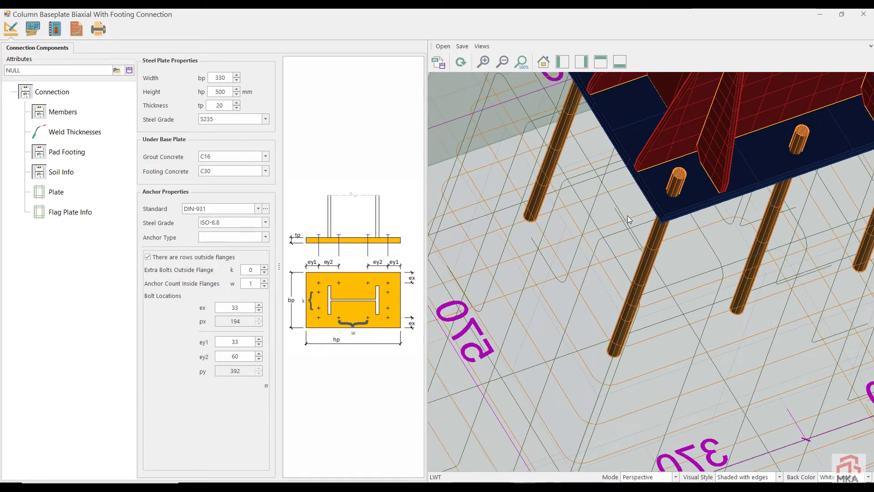
pyautogui.scroll(3, 640, 220)
pyautogui.scroll(1, 646, 237)
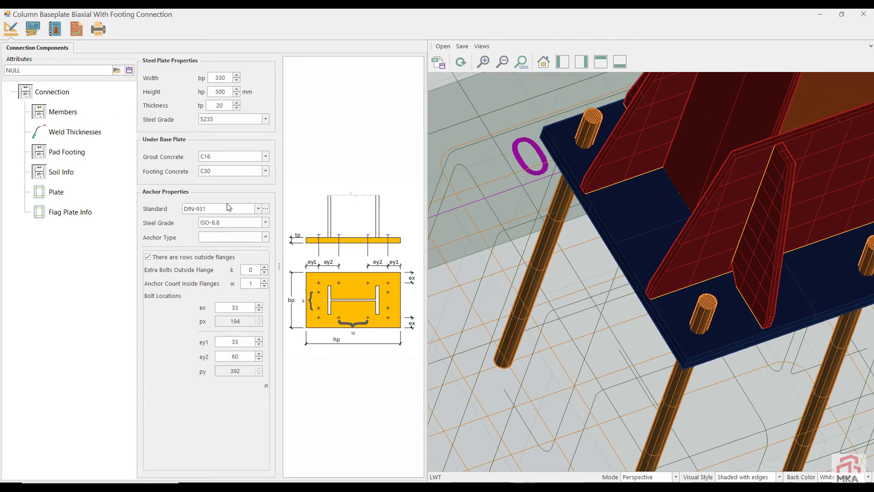
pyautogui.click(462, 63)
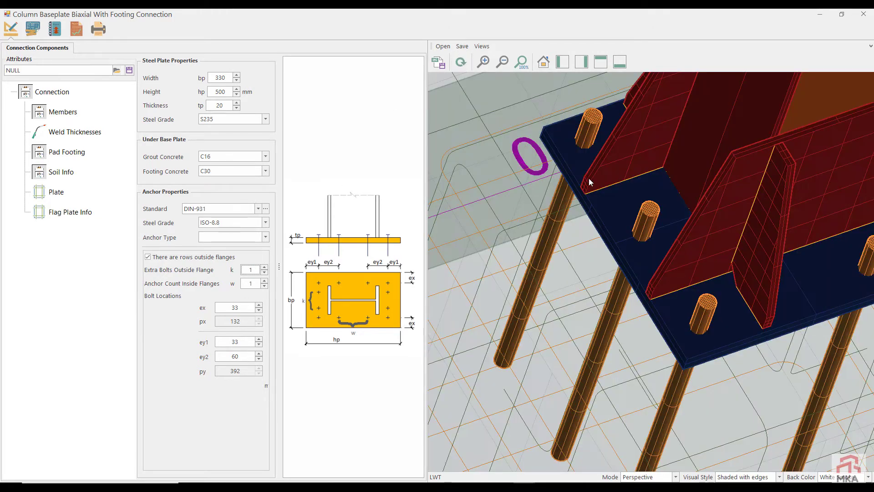
pyautogui.moveTo(611, 190); pyautogui.dragTo(609, 187, button='middle')
pyautogui.scroll(-10, 610, 186)
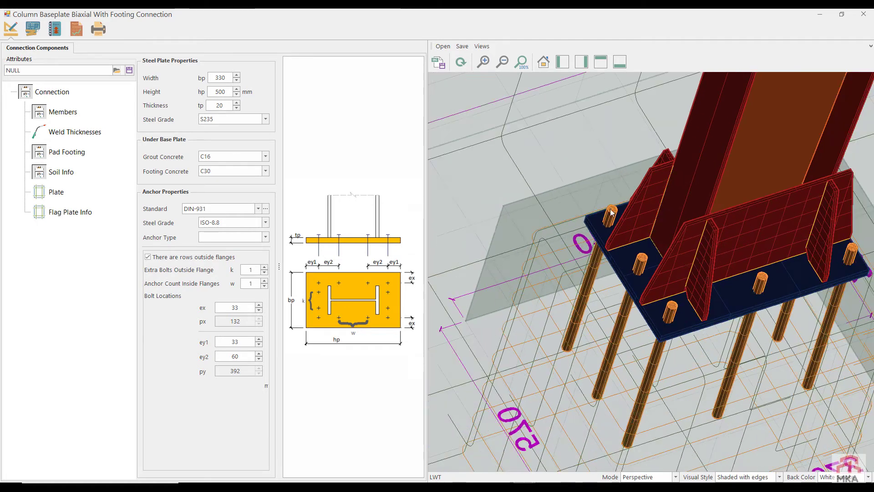
pyautogui.scroll(-3, 701, 274)
pyautogui.scroll(5, 711, 300)
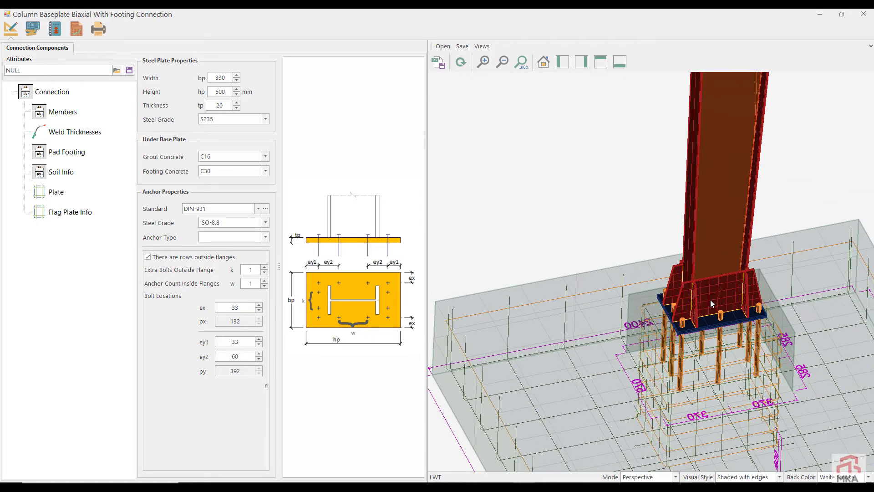
# Step: Set the flag plate height to 150 mm, refresh the connection model and inspect the stiffeners
pyautogui.click(68, 213)
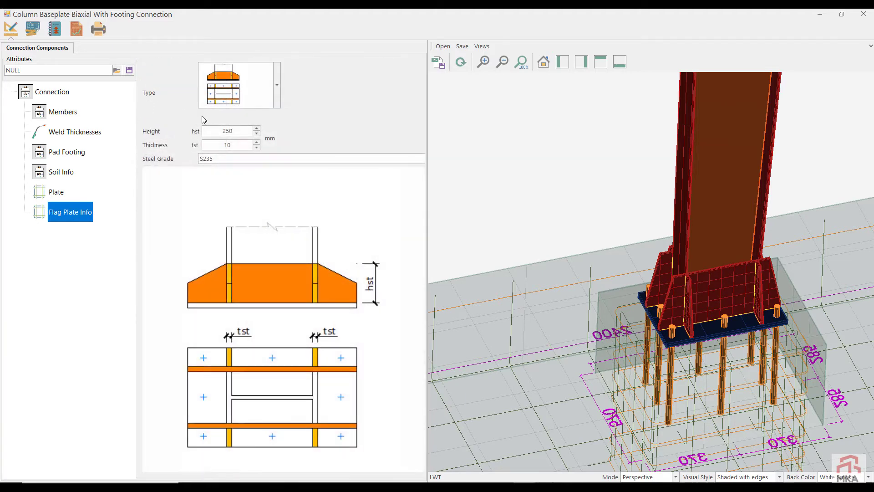
pyautogui.moveTo(242, 131); pyautogui.dragTo(196, 132)
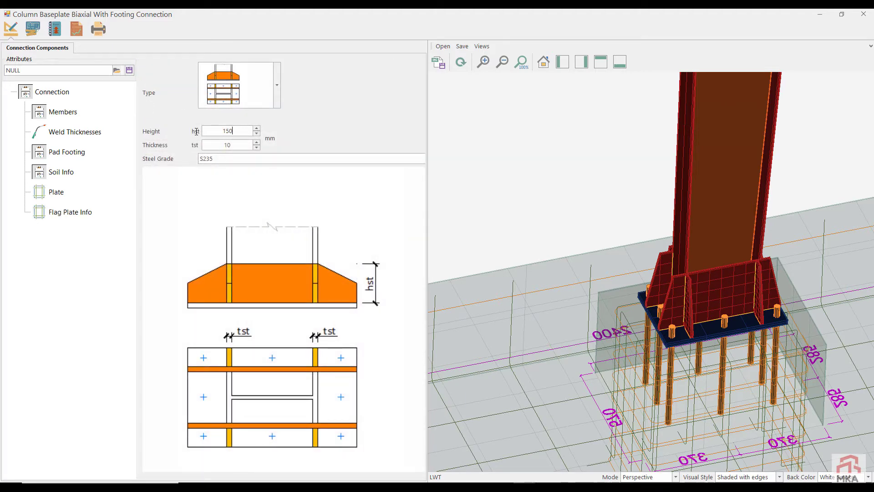
pyautogui.click(455, 60)
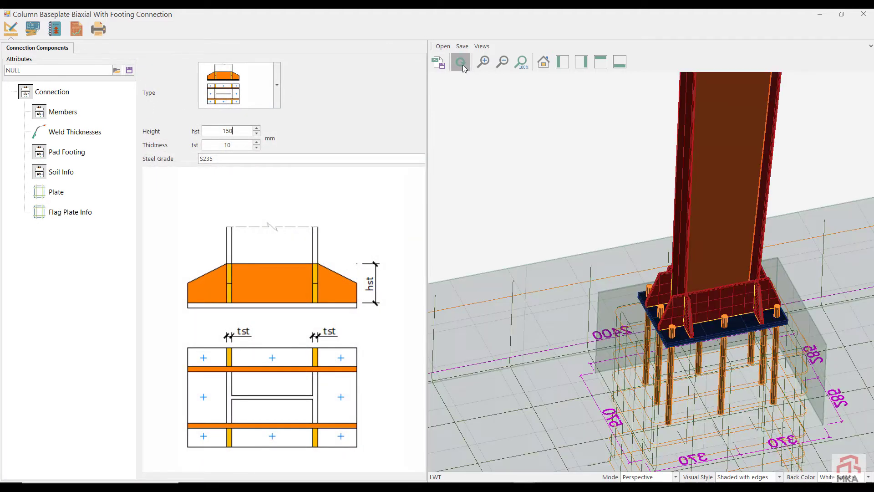
pyautogui.moveTo(732, 326); pyautogui.dragTo(743, 342, button='middle')
pyautogui.scroll(1, 643, 201)
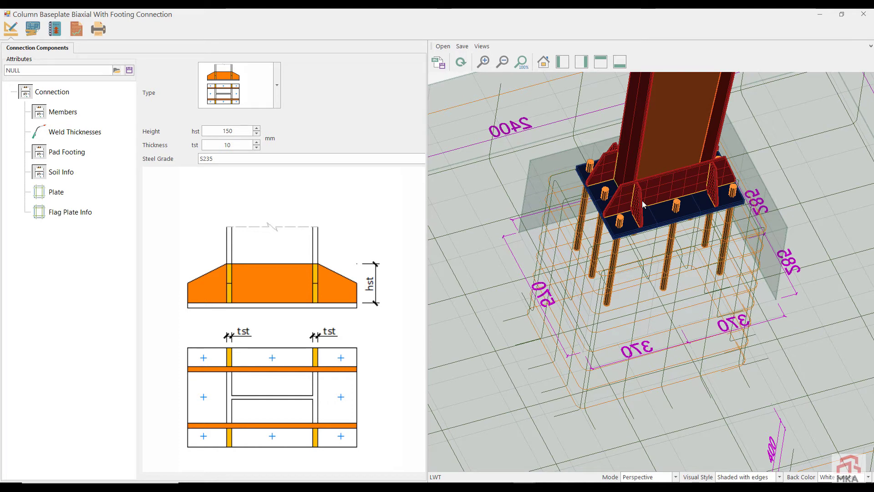
# Step: Look through the available flag plate types, keep the current one, and recheck node 15's capacity results
pyautogui.click(241, 93)
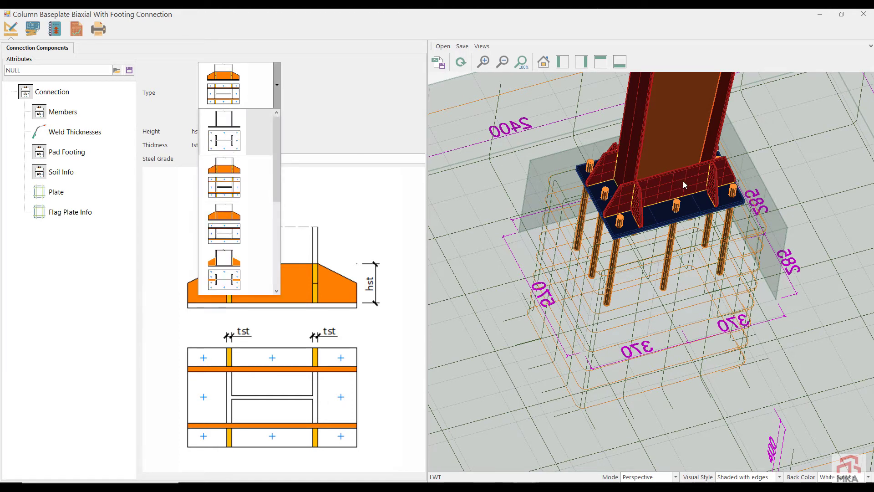
pyautogui.click(323, 87)
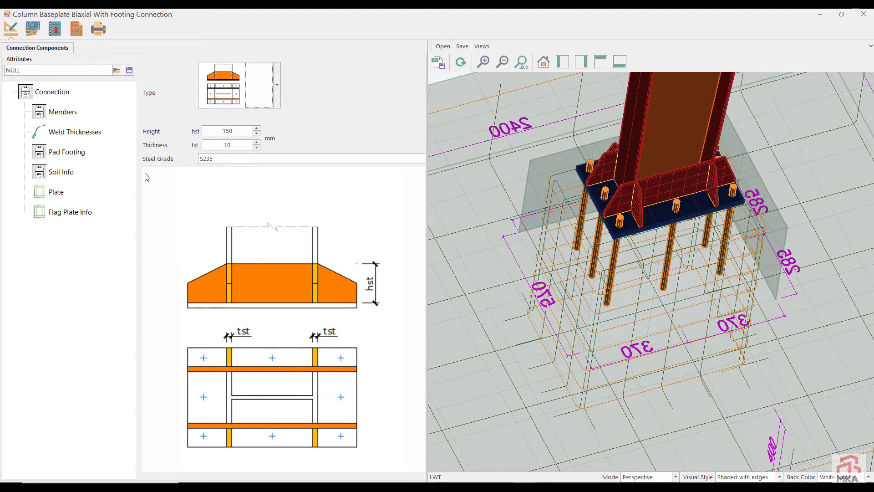
pyautogui.click(75, 31)
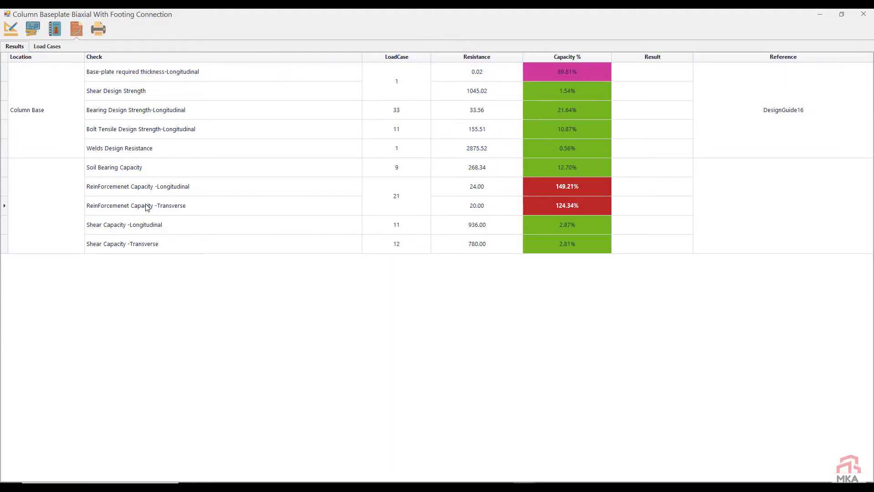
pyautogui.click(11, 28)
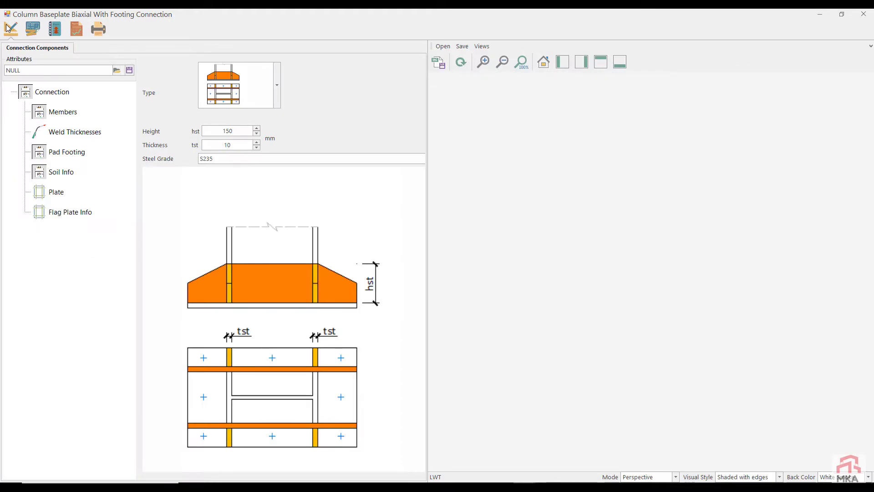
# Step: Set the pad footing's longitudinal and transverse rebar counts to 10 each and recheck the reinforcement capacity
pyautogui.click(72, 155)
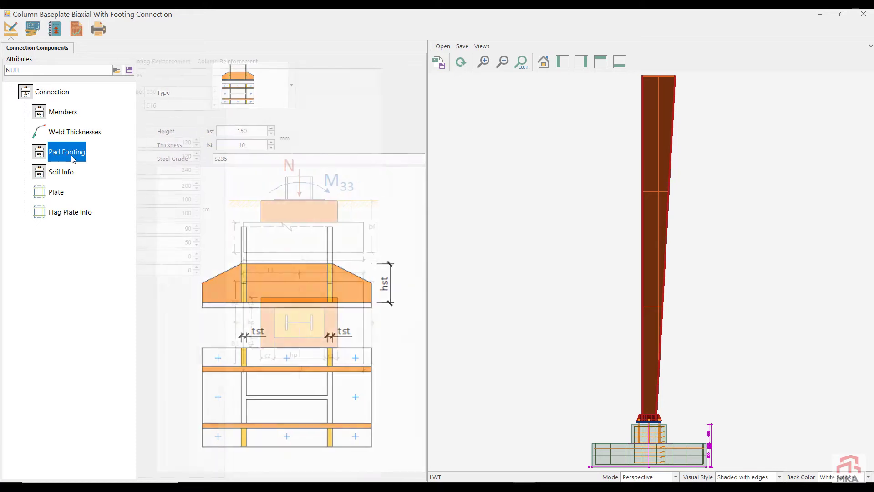
pyautogui.click(198, 61)
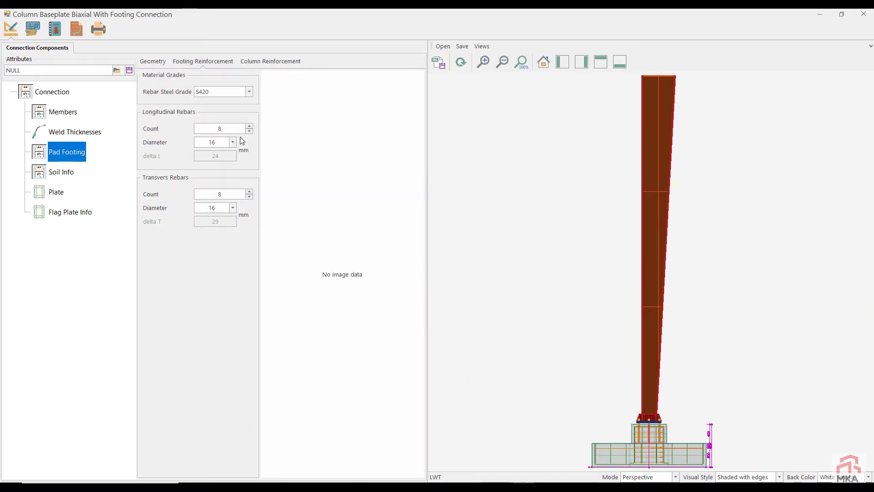
pyautogui.click(249, 127)
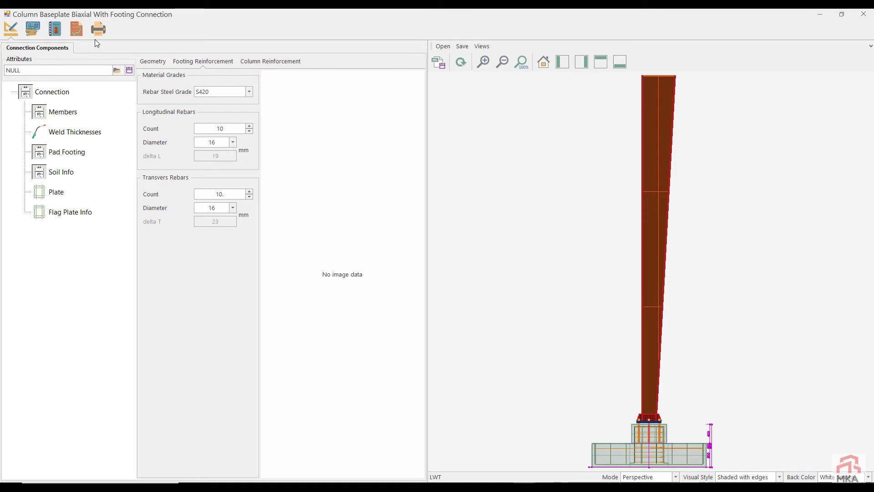
pyautogui.click(76, 29)
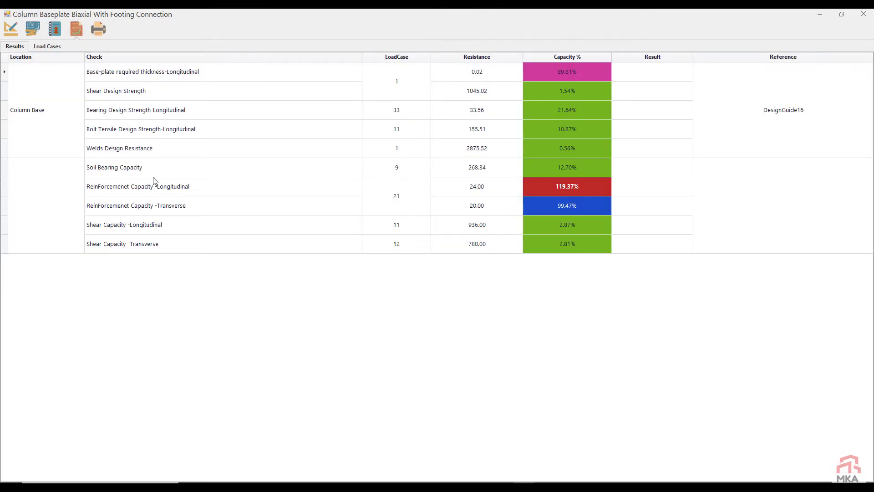
pyautogui.click(10, 28)
# Step: Set the footing's longitudinal rebar diameter to 20 mm and recheck the reinforcement capacity
pyautogui.click(228, 142)
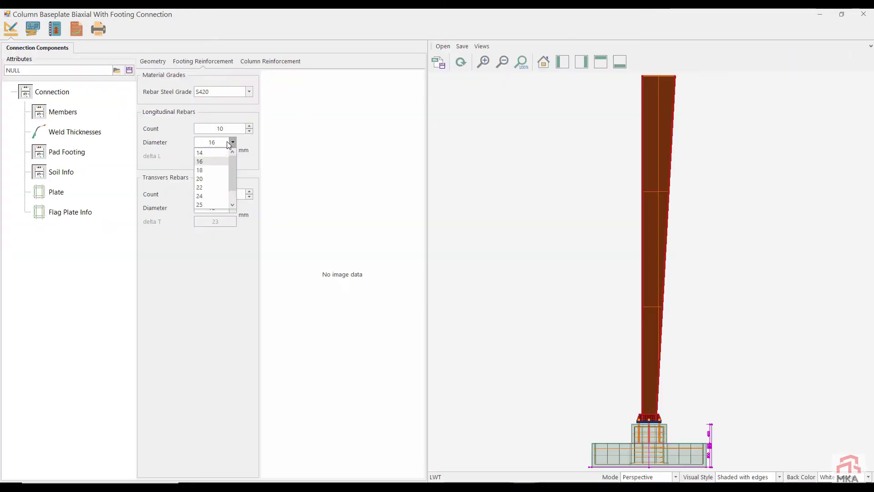
pyautogui.click(212, 179)
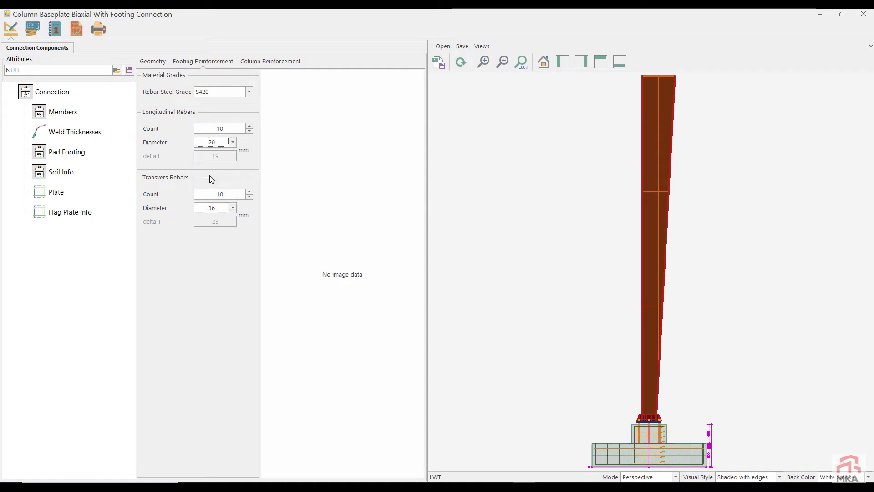
pyautogui.click(76, 30)
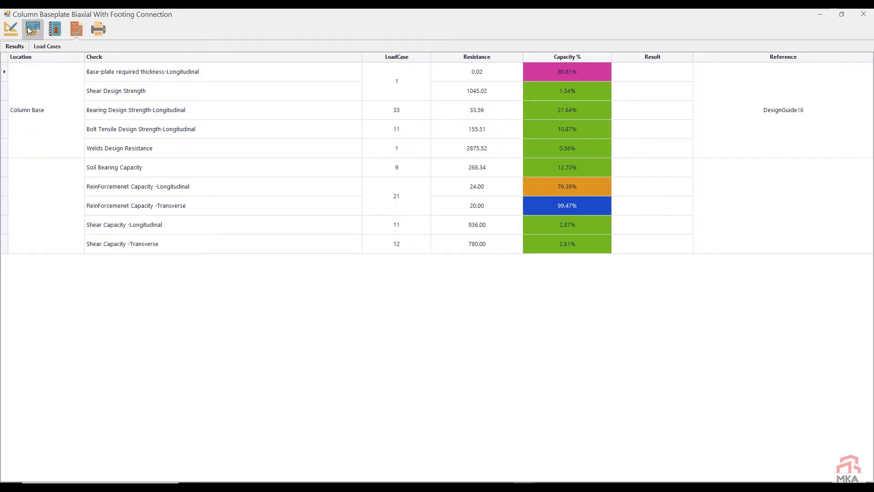
pyautogui.click(10, 29)
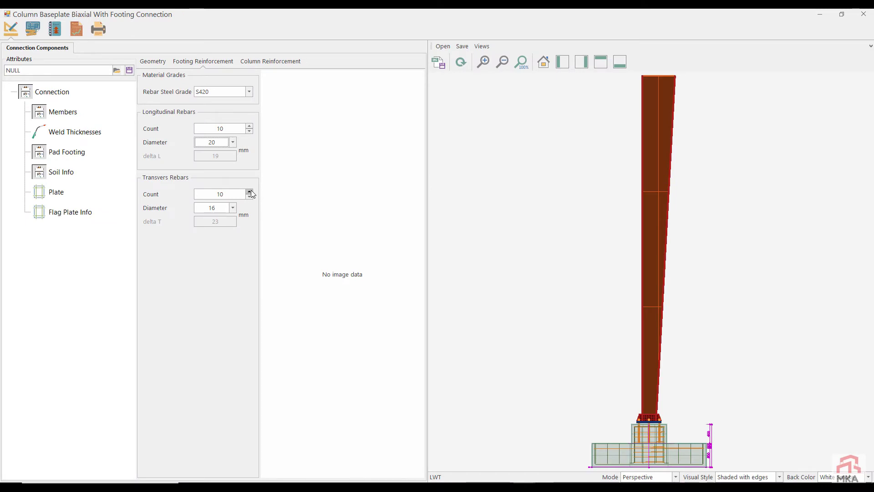
# Step: Set the footing's transverse rebar count to 12 and recheck the capacity results
pyautogui.click(249, 192)
pyautogui.click(11, 29)
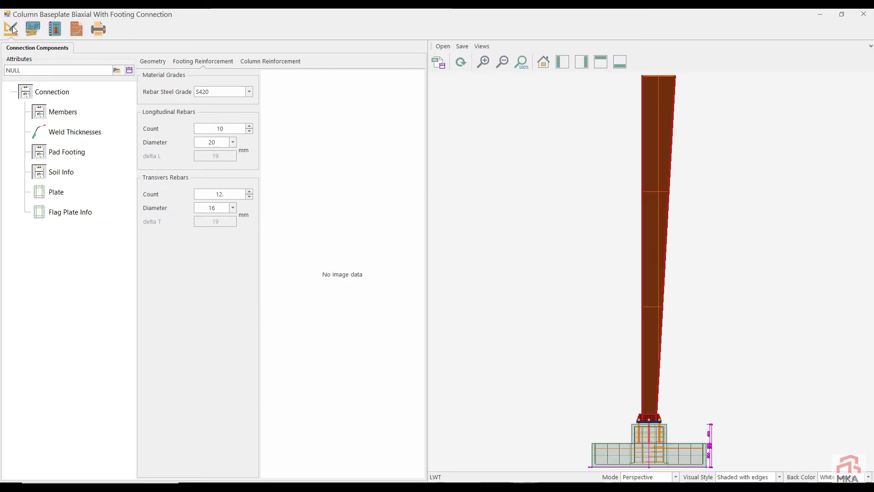
pyautogui.click(74, 30)
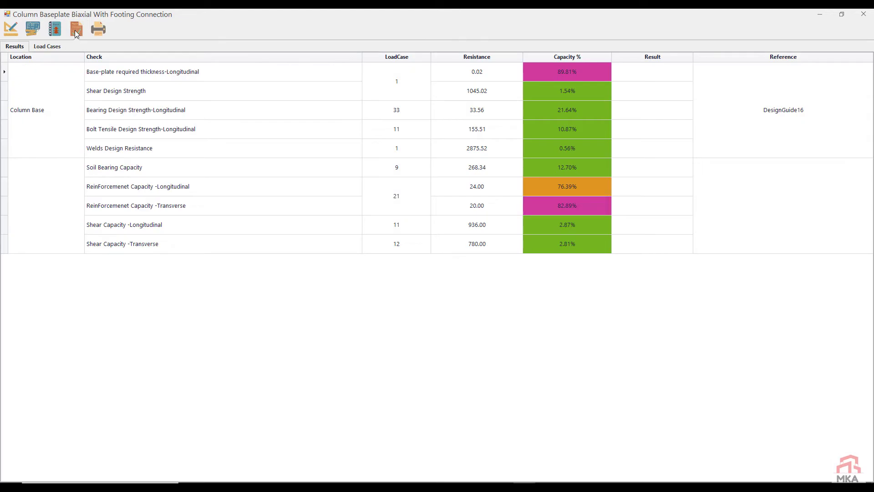
pyautogui.click(11, 31)
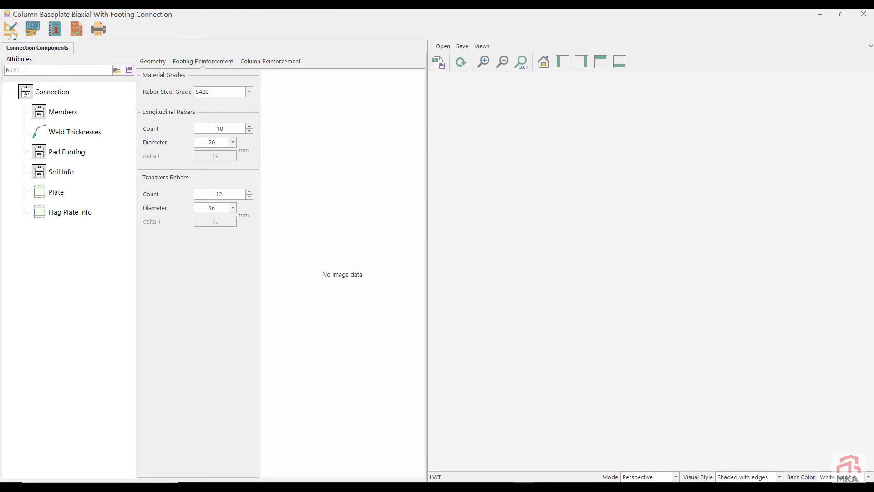
# Step: Examine the revised base plate, anchors and footing reinforcement in the 3D connection model
pyautogui.scroll(1, 665, 378)
pyautogui.moveTo(666, 388); pyautogui.dragTo(651, 230, button='middle')
pyautogui.scroll(-1, 638, 299)
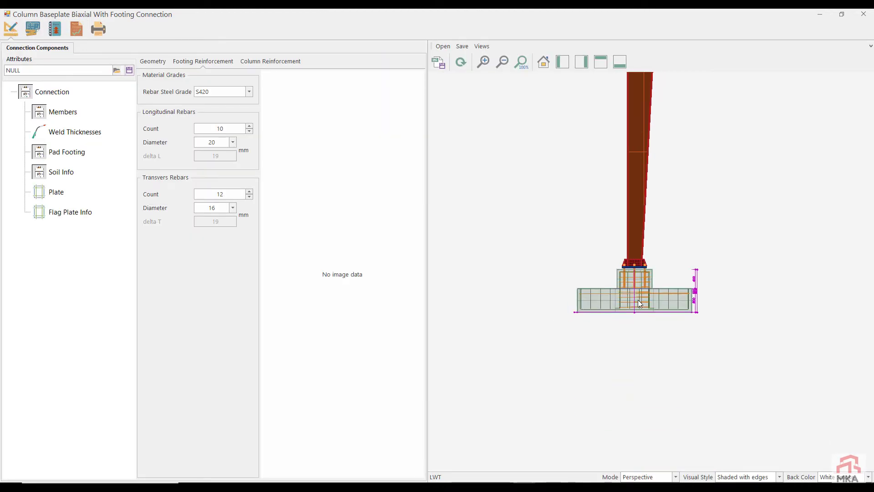
pyautogui.moveTo(638, 300); pyautogui.dragTo(659, 352, button='middle')
pyautogui.scroll(4, 607, 259)
pyautogui.moveTo(600, 239); pyautogui.dragTo(659, 338, button='middle')
pyautogui.scroll(6, 671, 234)
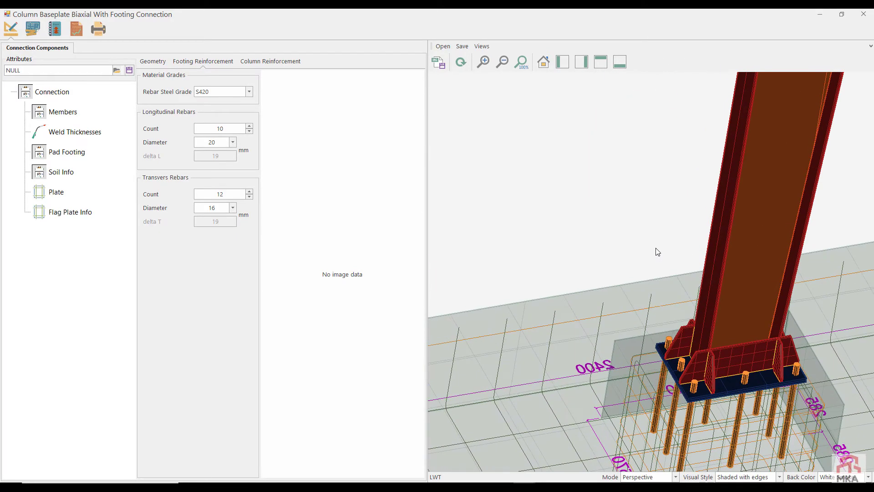
pyautogui.scroll(-5, 651, 258)
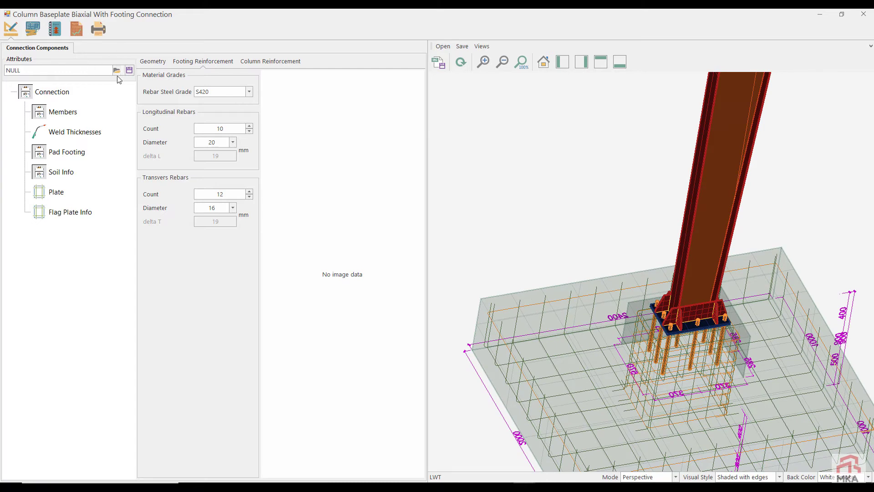
# Step: Save the node 15 baseplate connection's settings as an attribute file and close its editor, keeping the changes
pyautogui.click(129, 70)
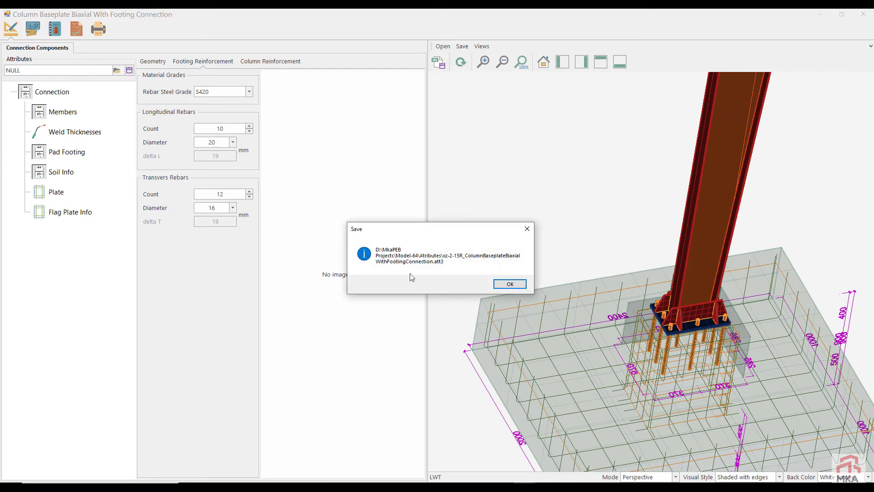
pyautogui.click(509, 285)
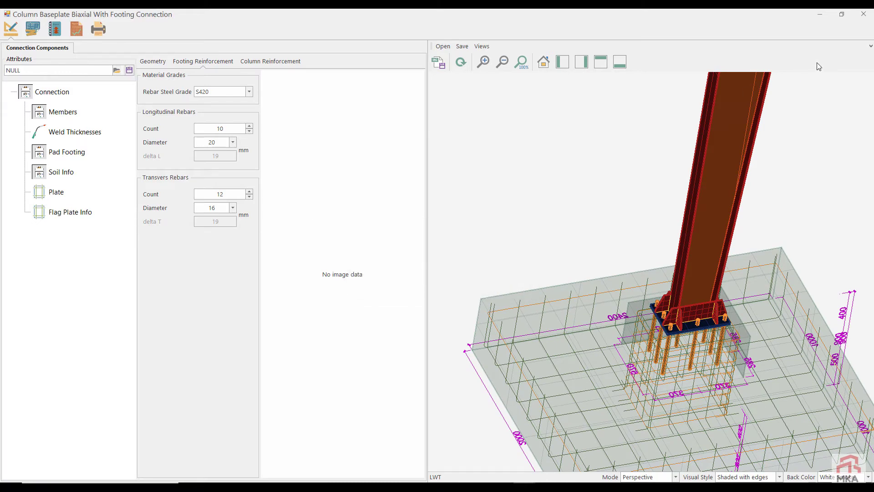
pyautogui.click(864, 14)
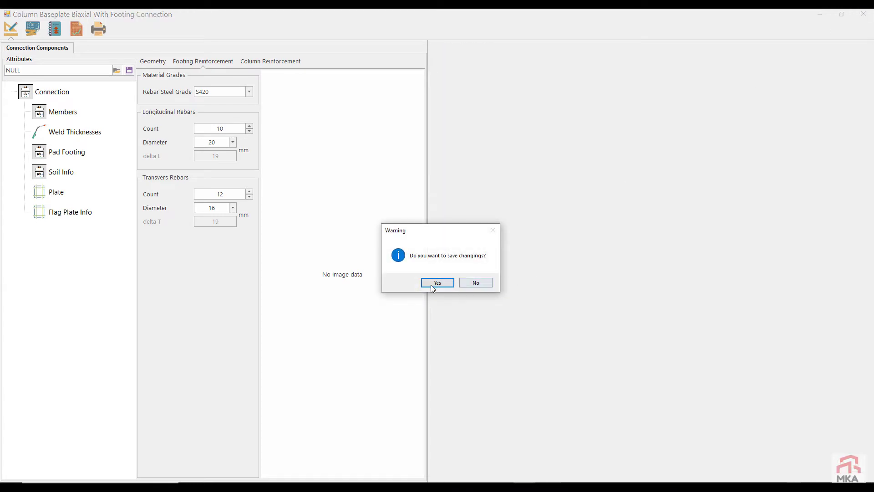
pyautogui.click(428, 285)
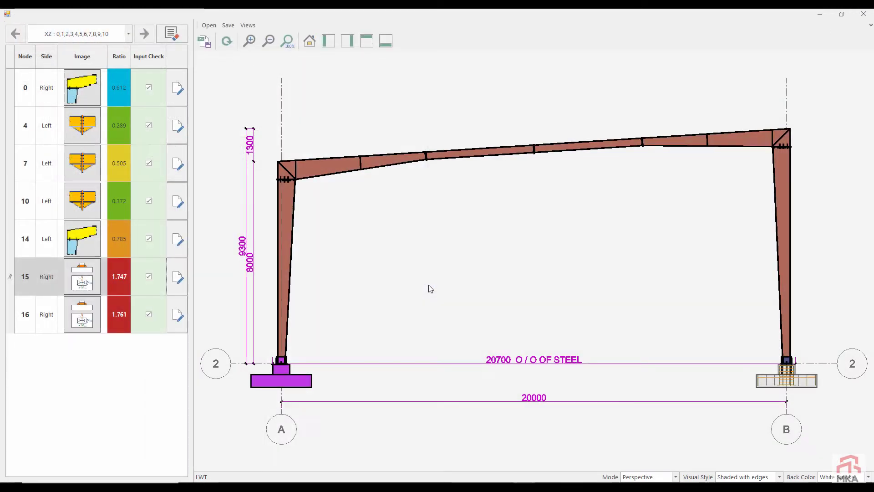
# Step: Load the saved xz-2-15R column baseplate attributes into the node 16 baseplate connection
pyautogui.click(177, 315)
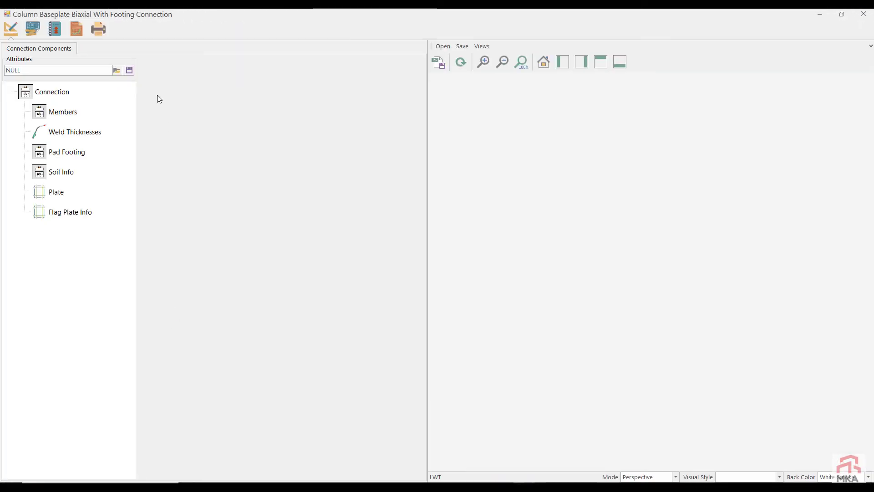
pyautogui.click(117, 70)
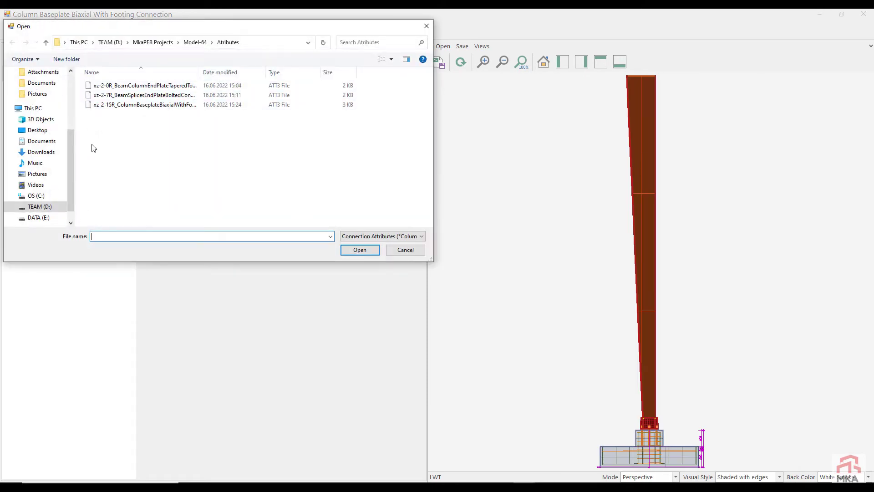
pyautogui.doubleClick(121, 105)
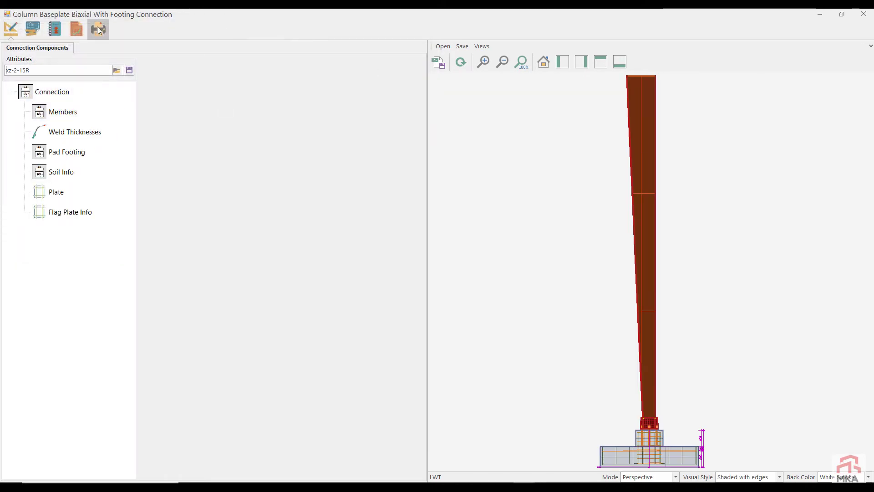
# Step: Review the design check results of the column baseplate connection and close it with the changes saved
pyautogui.click(76, 30)
pyautogui.click(15, 47)
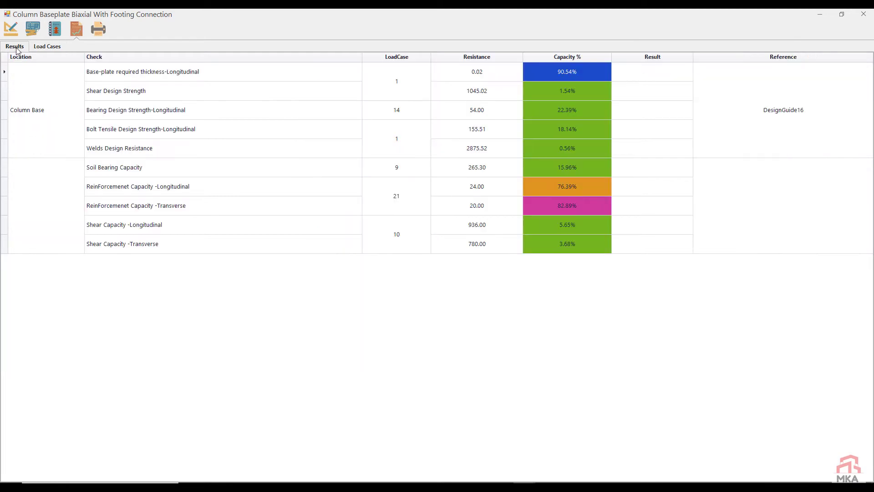
pyautogui.click(864, 14)
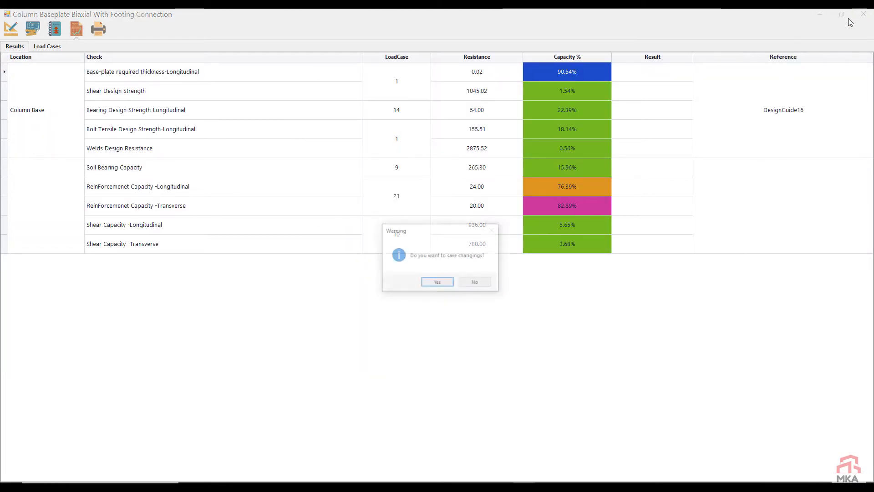
pyautogui.click(437, 283)
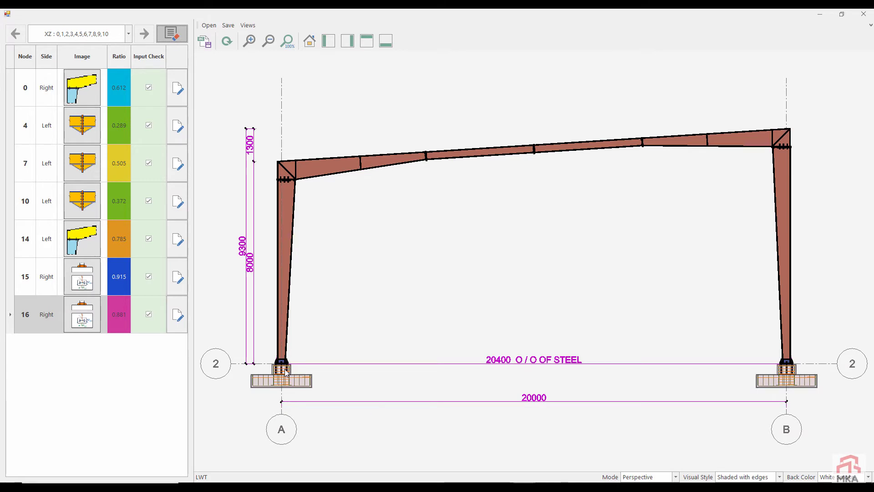
# Step: Leave the frame's connection analysis and draw the 3D model of the whole building
pyautogui.scroll(1, 288, 372)
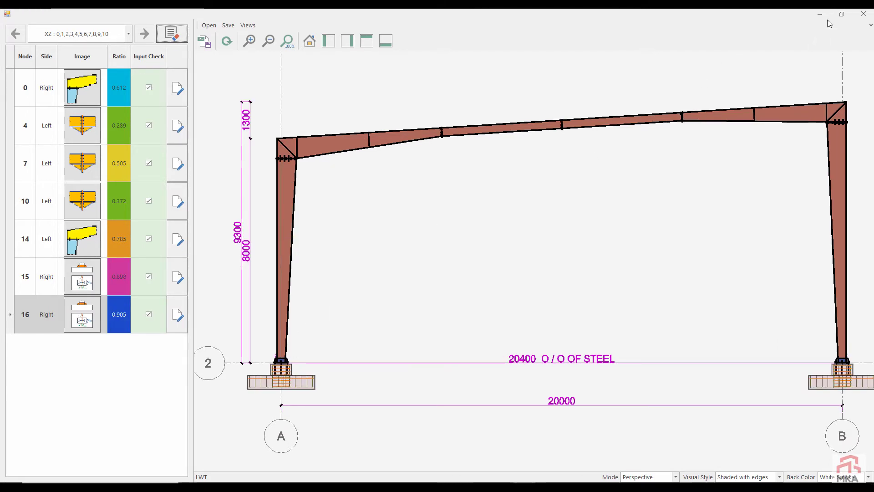
pyautogui.click(870, 14)
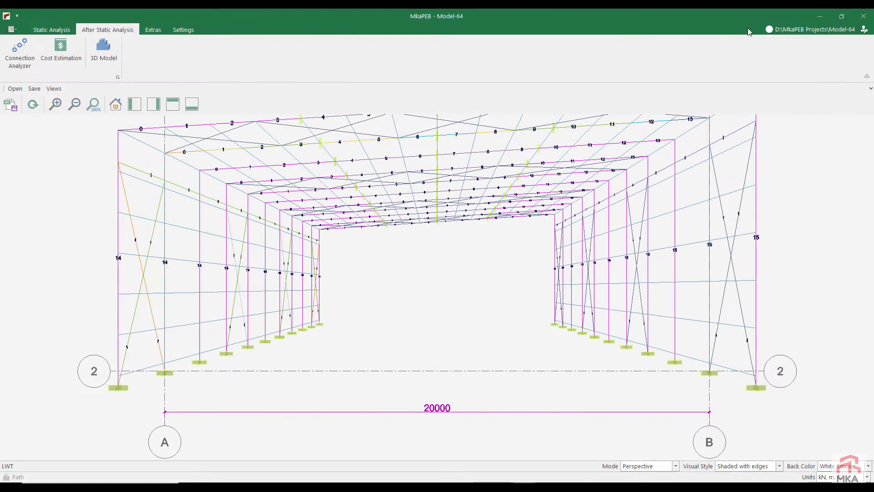
pyautogui.click(104, 51)
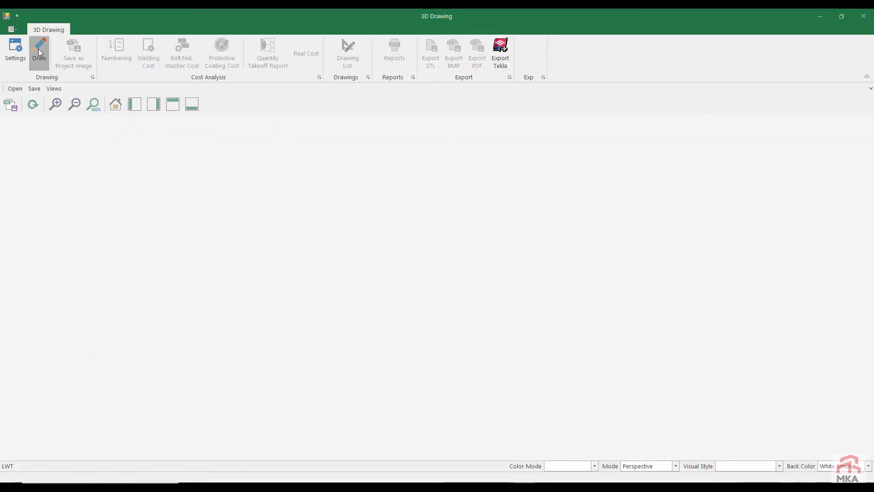
pyautogui.click(39, 50)
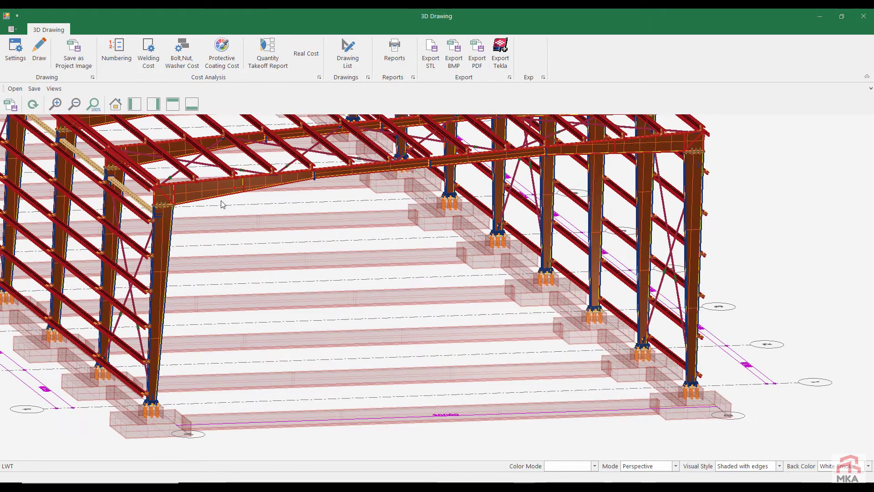
# Step: Examine the eaves connections, purlin cleats and roof bracing attachments in the 3D model
pyautogui.moveTo(190, 190); pyautogui.dragTo(359, 332, button='middle')
pyautogui.scroll(6, 351, 353)
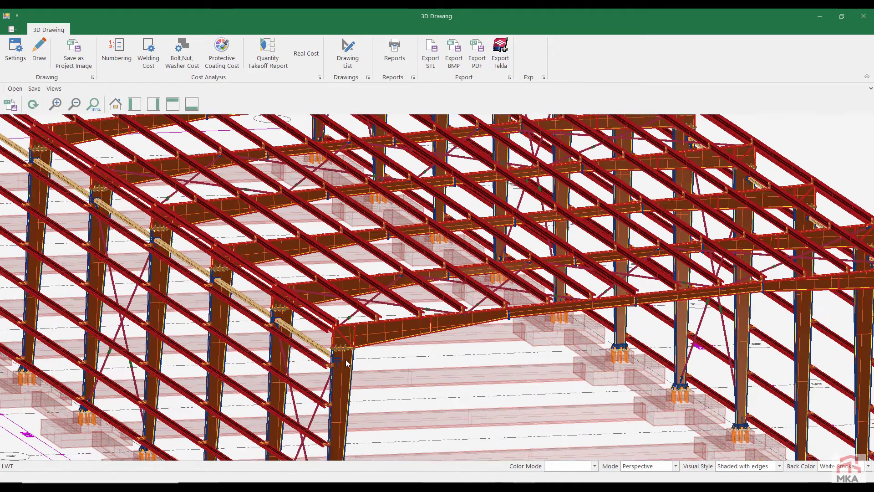
pyautogui.scroll(5, 268, 217)
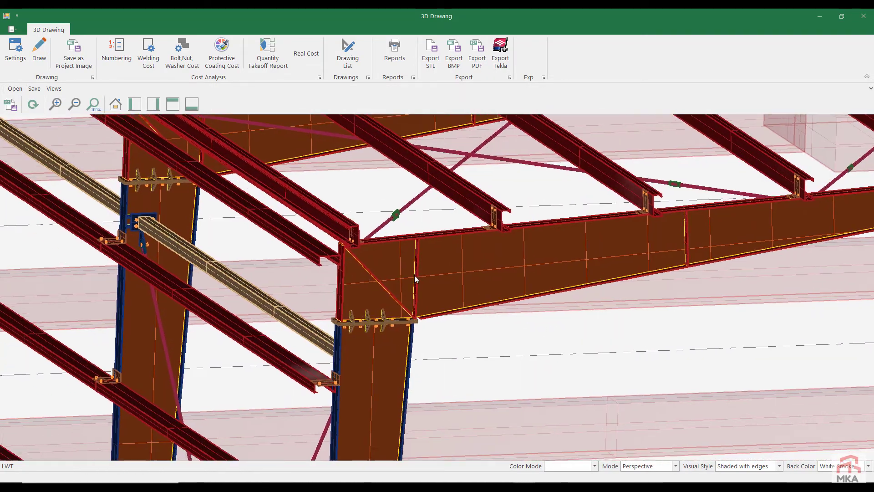
pyautogui.scroll(-6, 199, 224)
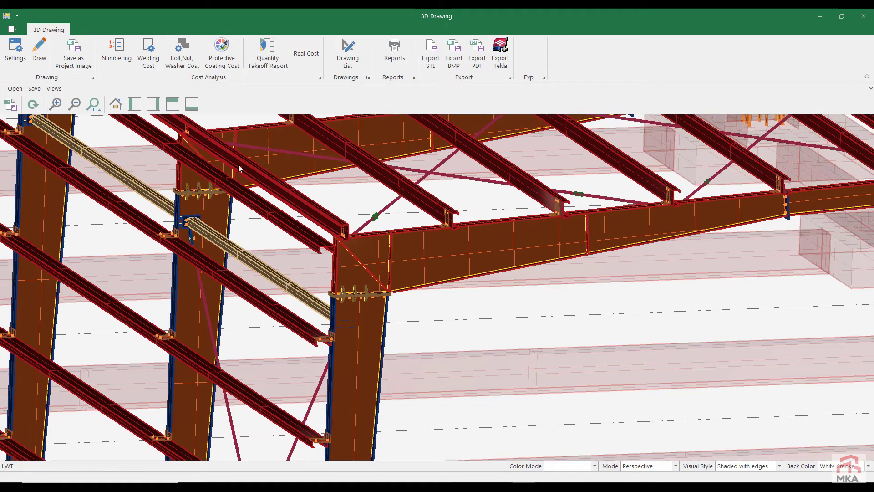
pyautogui.moveTo(238, 165); pyautogui.dragTo(373, 204, button='middle')
pyautogui.scroll(5, 637, 144)
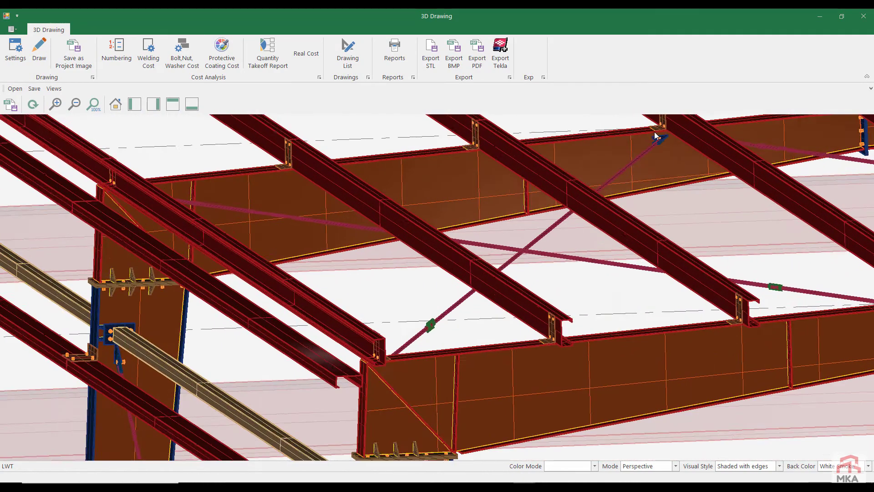
pyautogui.moveTo(670, 139); pyautogui.dragTo(592, 193, button='middle')
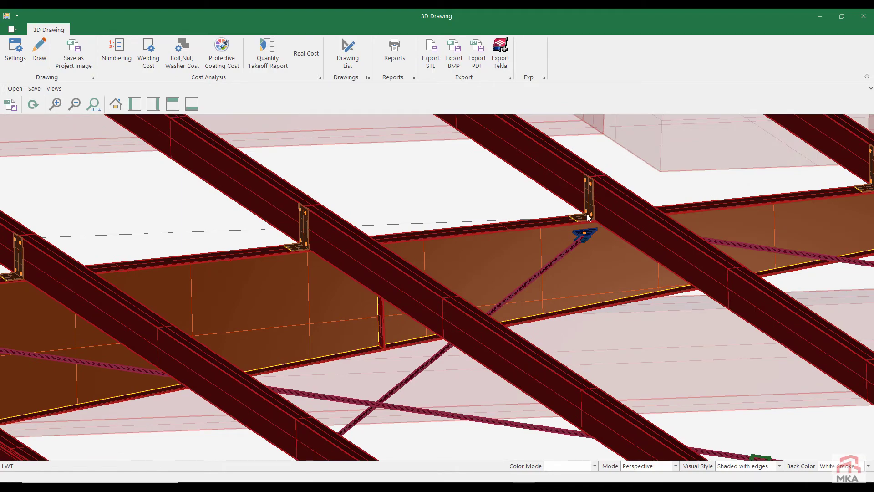
pyautogui.scroll(-8, 583, 215)
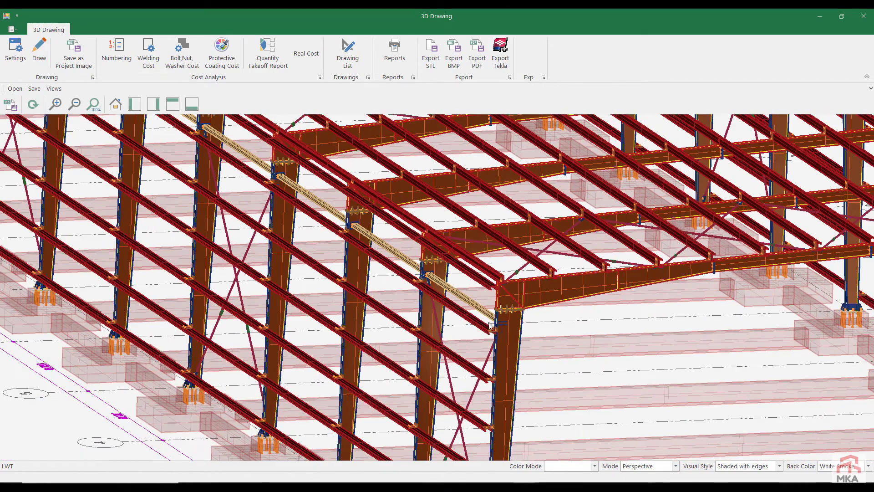
# Step: Examine the column bases, anchor rods, side girts and wall bracing along the building's long side
pyautogui.moveTo(489, 322); pyautogui.dragTo(515, 137, button='middle')
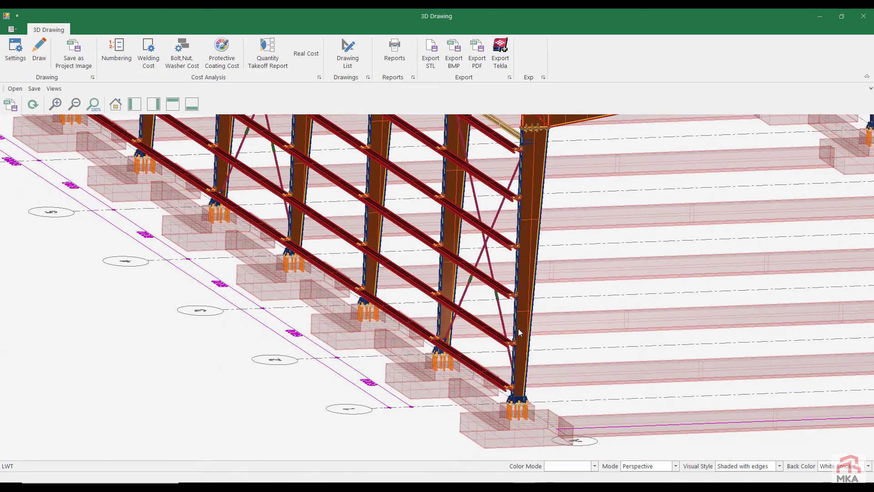
pyautogui.scroll(5, 515, 401)
pyautogui.scroll(2, 525, 404)
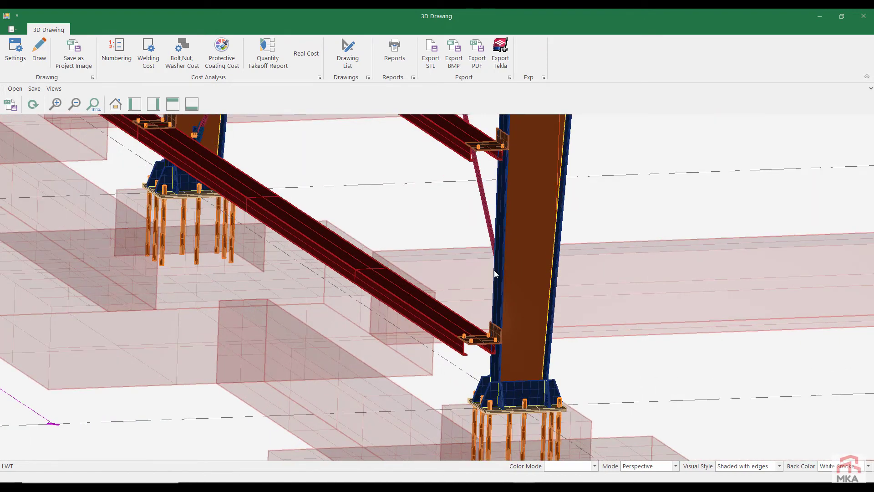
pyautogui.scroll(-1, 306, 124)
pyautogui.moveTo(305, 124); pyautogui.dragTo(583, 373, button='middle')
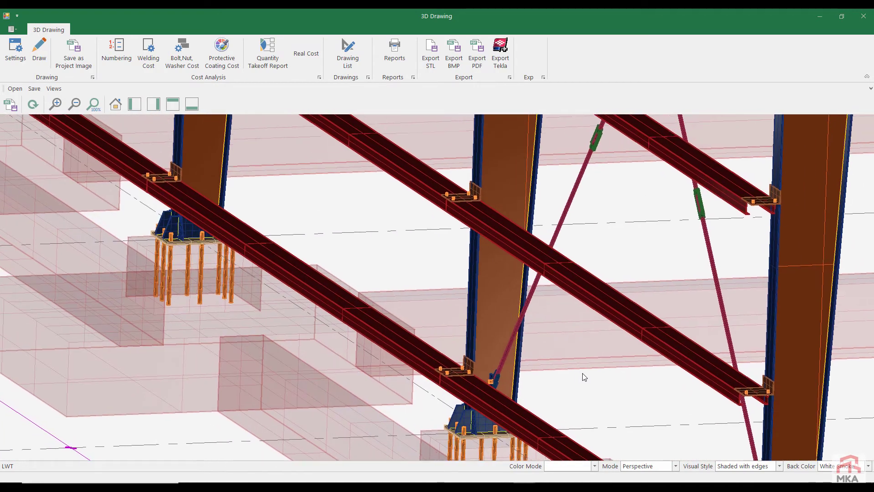
pyautogui.scroll(-3, 583, 376)
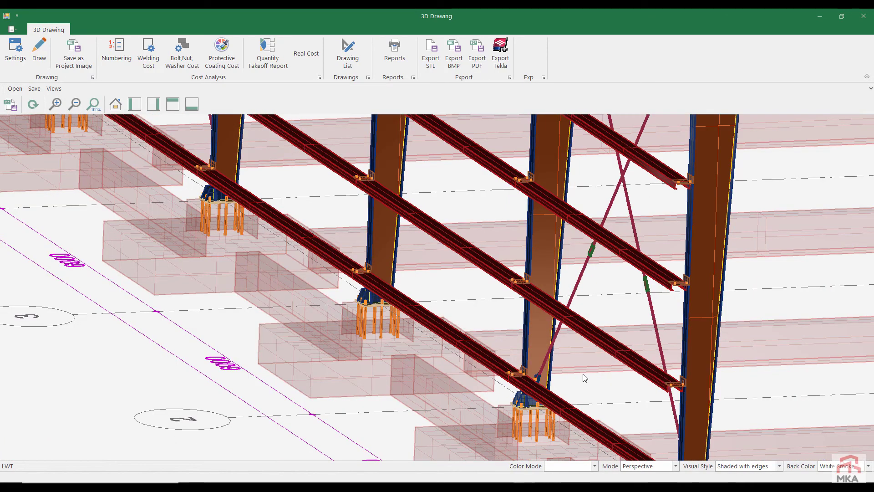
# Step: Number the model's parts to list the steel single parts, and review the steel material cost estimation
pyautogui.click(116, 56)
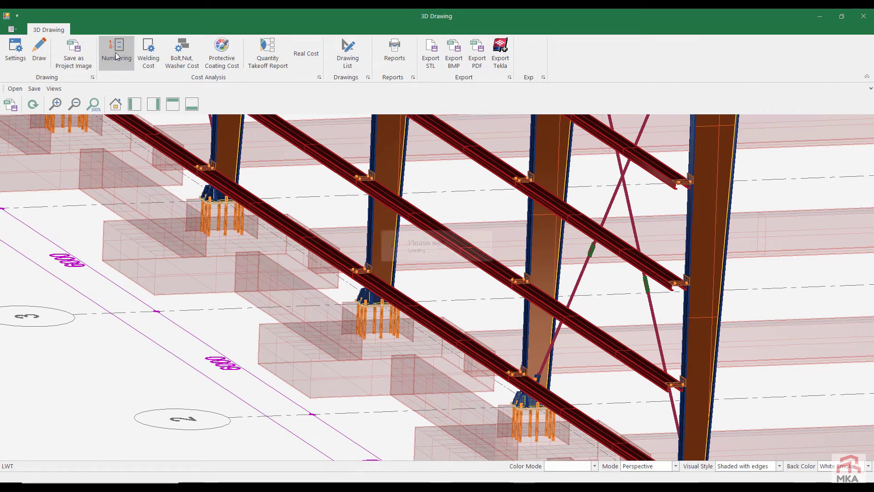
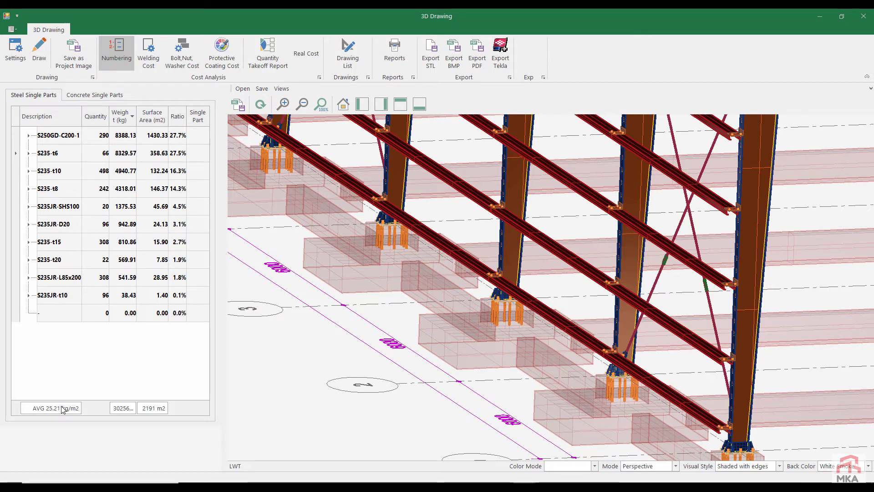
pyautogui.click(314, 53)
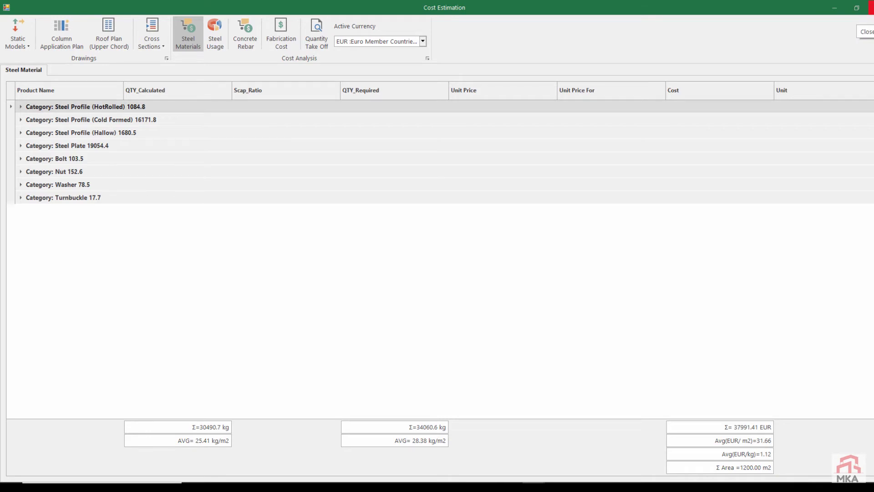
pyautogui.click(871, 7)
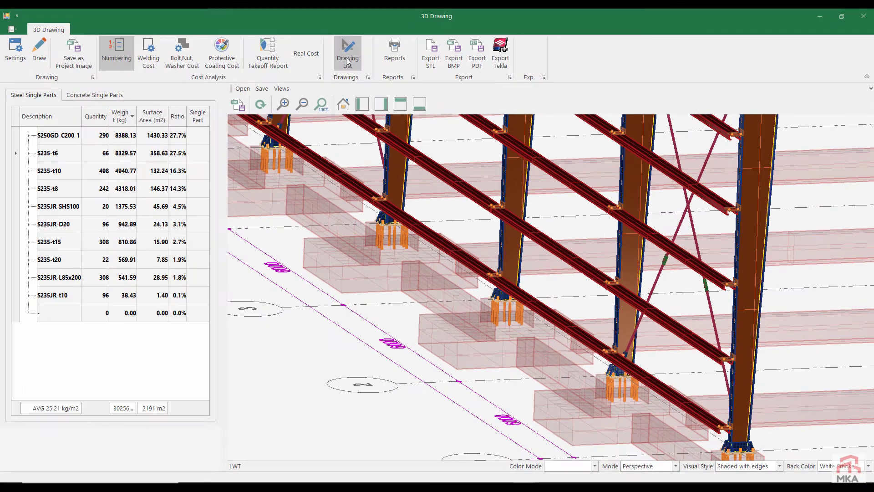
# Step: Generate all the Plans drawings: Column Application Plan, Footing Application Plan and Roof Plan Upper Chord Level
pyautogui.click(350, 57)
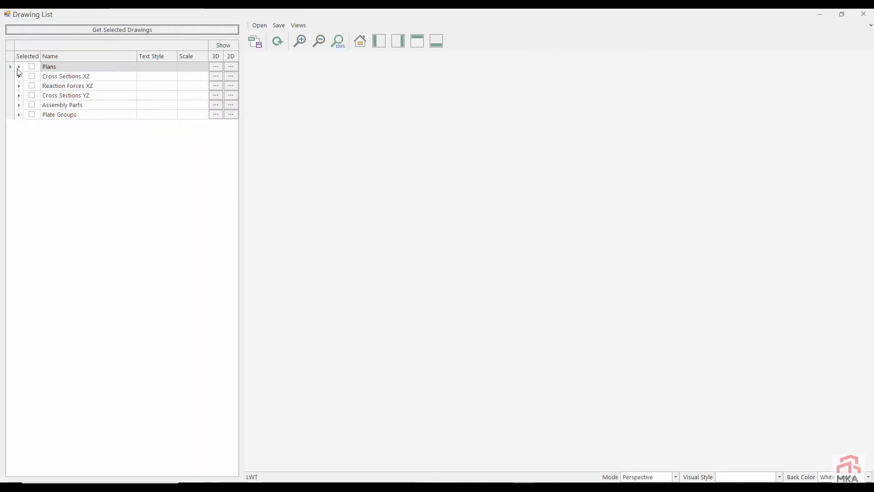
pyautogui.click(18, 68)
pyautogui.click(31, 66)
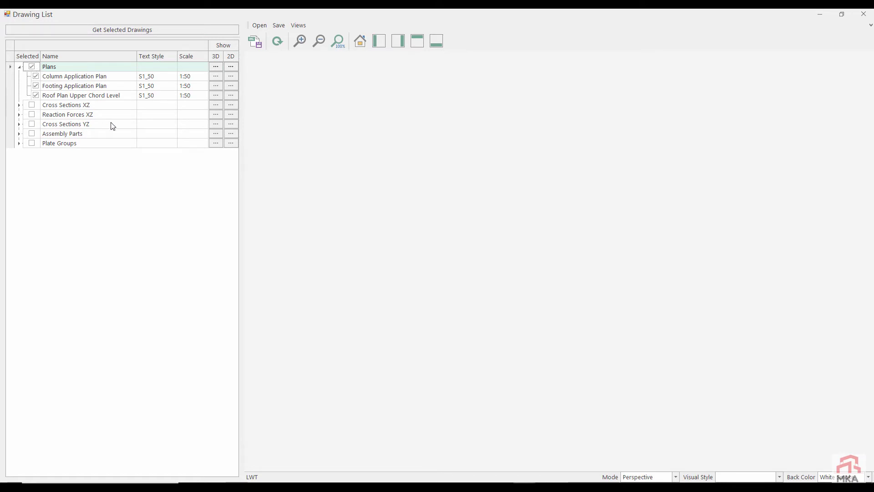
pyautogui.click(157, 30)
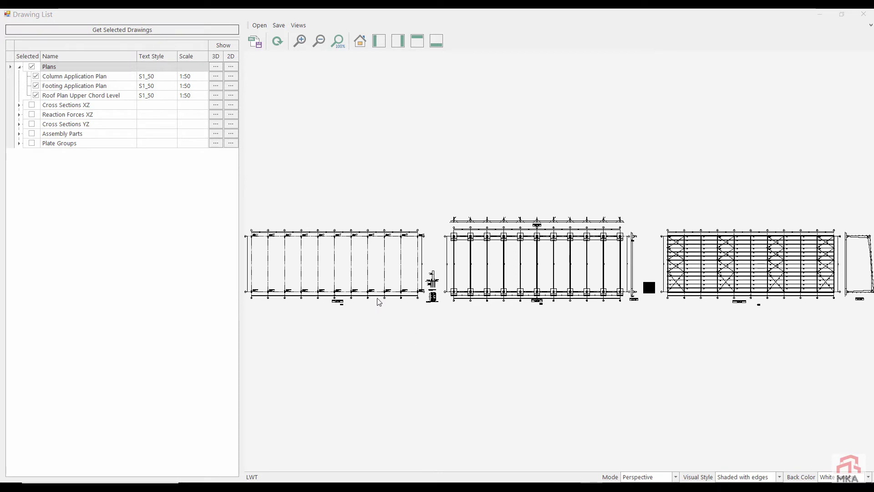
# Step: Examine the column profile, base plate and anchor labels around axes 6 and 7 of the Column Application Plan
pyautogui.scroll(5, 459, 313)
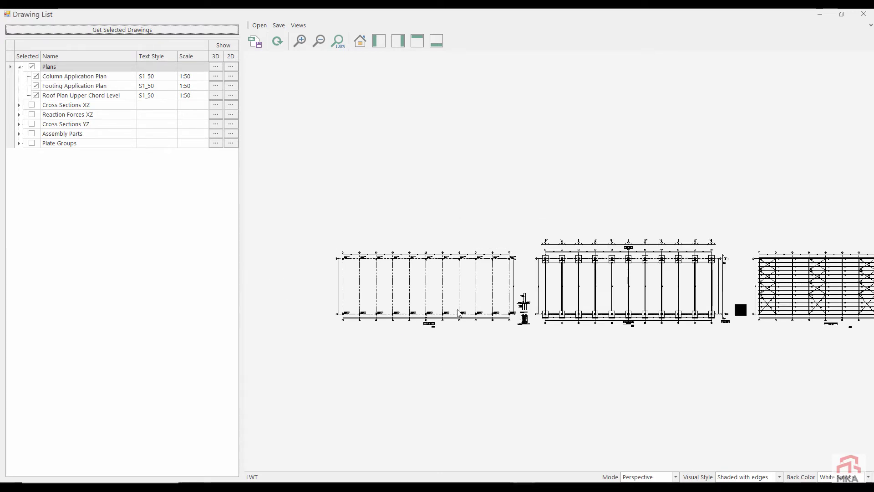
pyautogui.scroll(2, 457, 324)
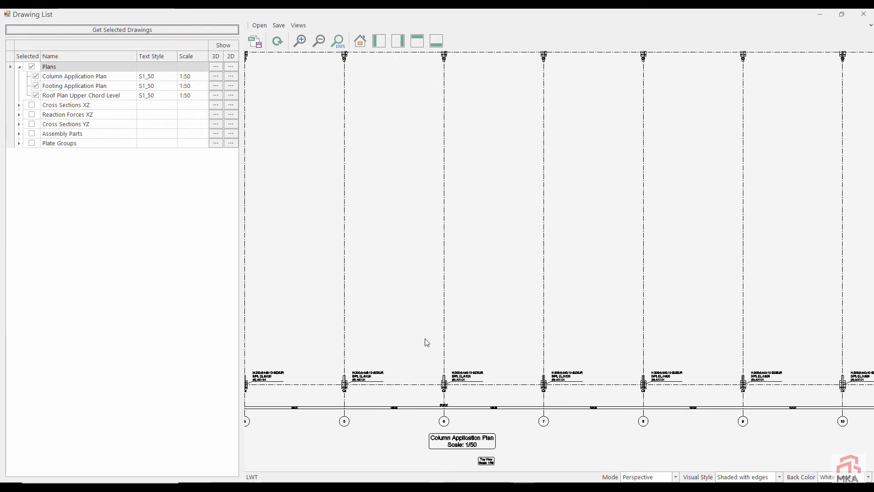
pyautogui.moveTo(621, 353); pyautogui.dragTo(585, 254, button='middle')
pyautogui.scroll(2, 466, 335)
pyautogui.scroll(1, 466, 335)
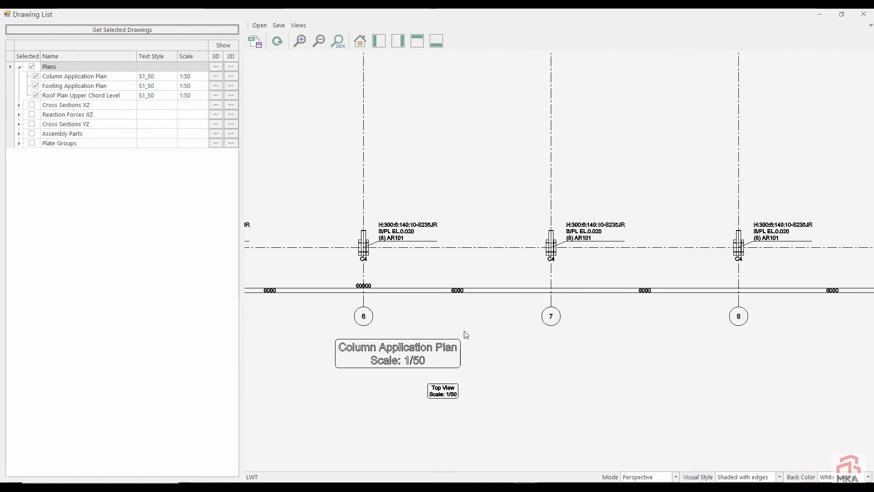
pyautogui.scroll(2, 428, 269)
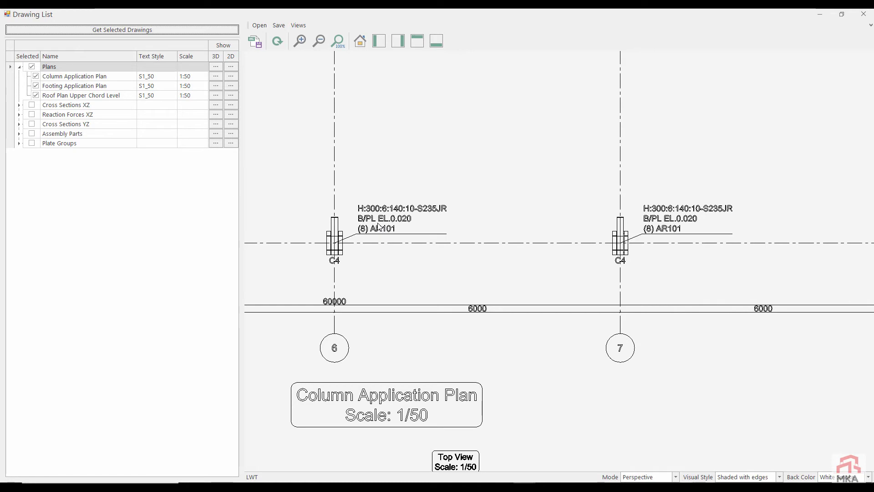
# Step: Examine the AR101 anchor bolt detail and its section with the base plate, nut and anchor rod callouts
pyautogui.scroll(-5, 379, 226)
pyautogui.scroll(5, 511, 272)
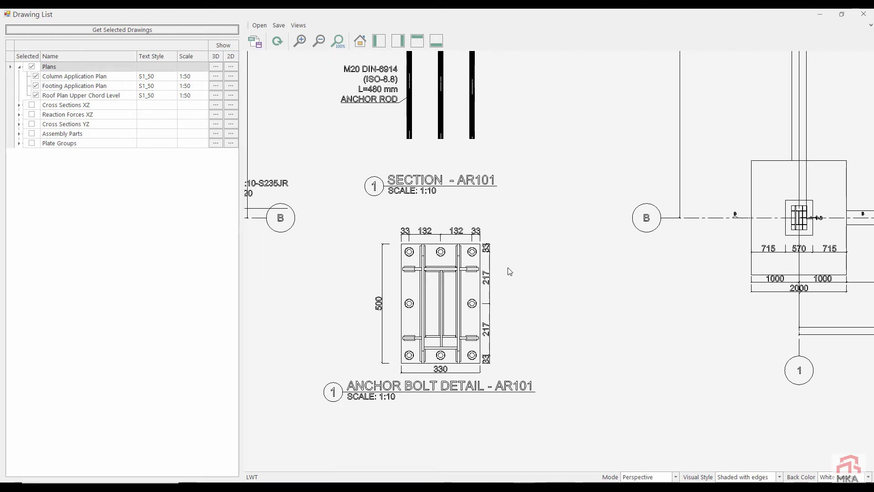
pyautogui.moveTo(524, 242)
pyautogui.mouseDown(button='middle')
pyautogui.moveTo(608, 410)
pyautogui.moveTo(659, 436)
pyautogui.mouseUp(button='middle')
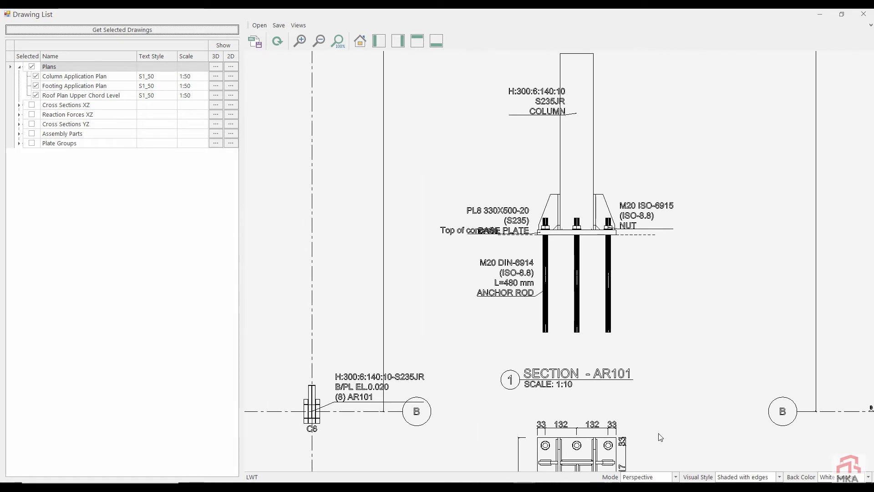
pyautogui.scroll(1, 656, 433)
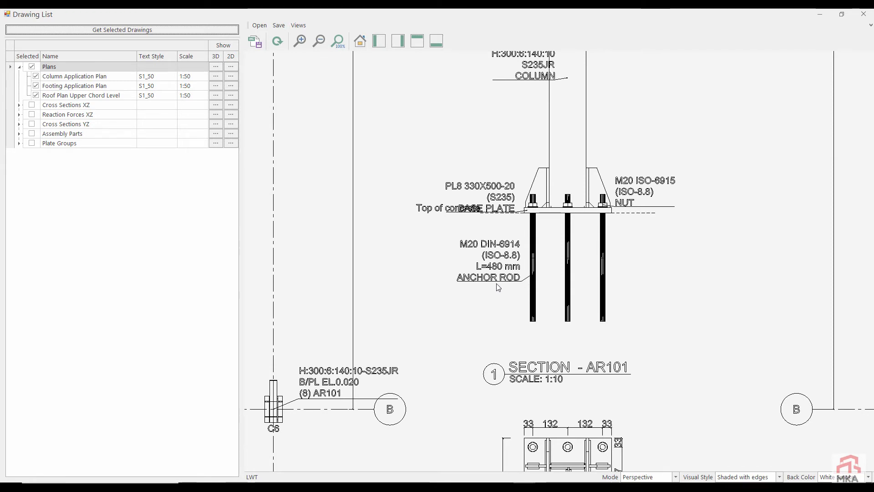
# Step: Examine the pad footings, tie beams and dimensions of the Footing Application Plan and its cross sections
pyautogui.scroll(-5, 498, 287)
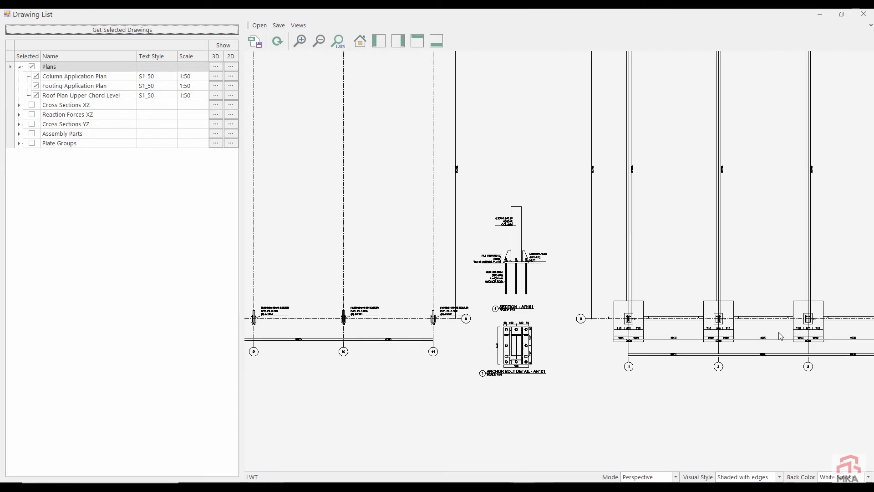
pyautogui.moveTo(780, 332)
pyautogui.mouseDown(button='middle')
pyautogui.moveTo(477, 346)
pyautogui.moveTo(438, 369)
pyautogui.mouseUp(button='middle')
pyautogui.scroll(1, 438, 368)
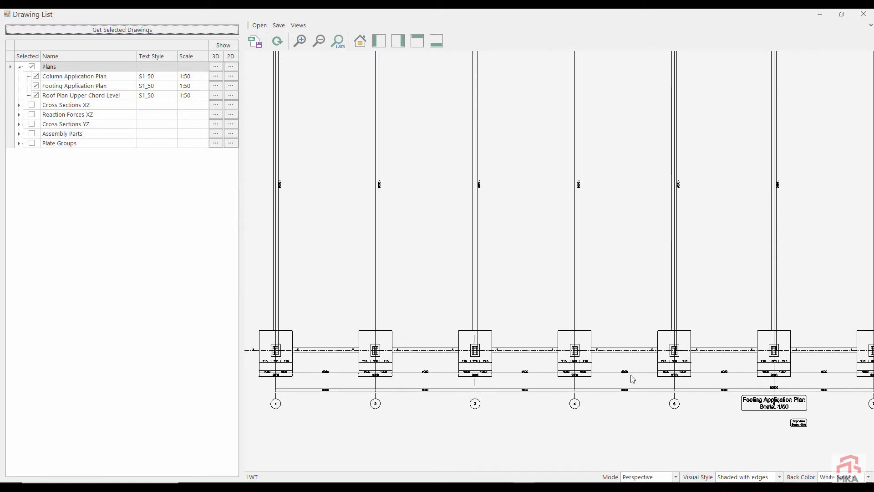
pyautogui.moveTo(734, 372)
pyautogui.mouseDown(button='middle')
pyautogui.moveTo(503, 345)
pyautogui.moveTo(474, 351)
pyautogui.mouseUp(button='middle')
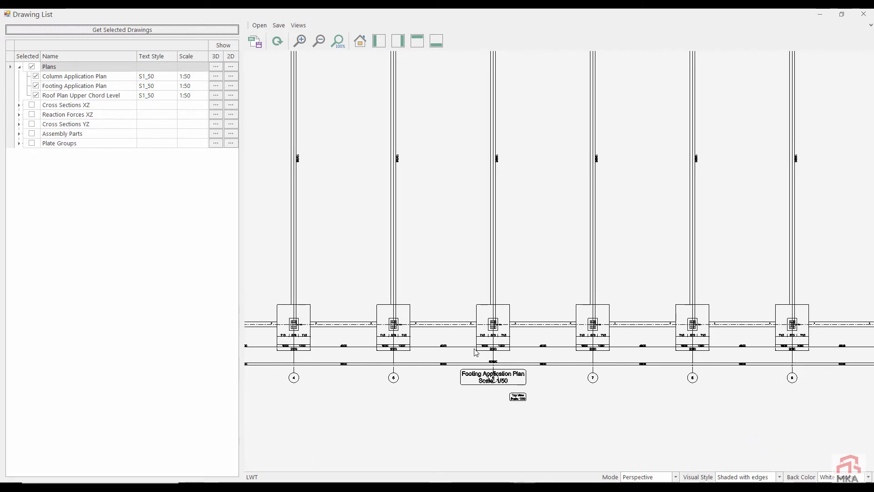
pyautogui.scroll(-4, 624, 292)
pyautogui.moveTo(776, 262); pyautogui.dragTo(665, 279, button='middle')
pyautogui.scroll(1, 605, 292)
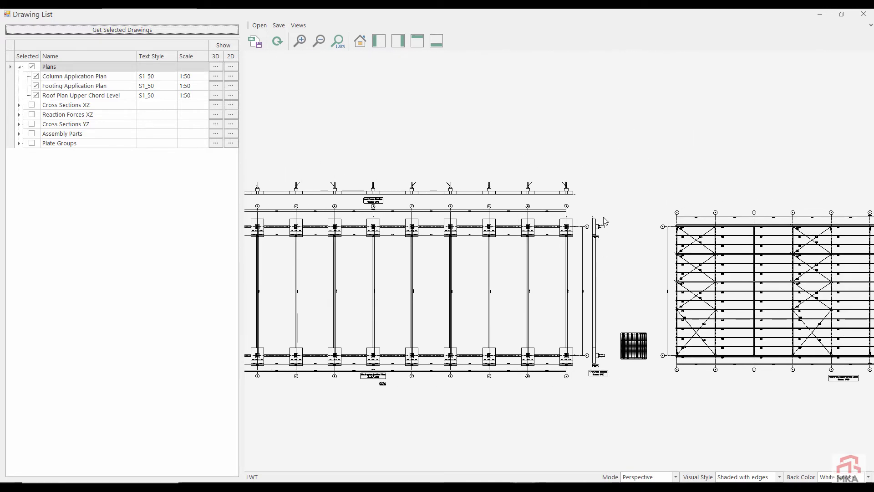
# Step: Examine the purlins, roof bracing and part labels of the Roof Plan Upper Chord Level
pyautogui.scroll(1, 612, 326)
pyautogui.scroll(2, 611, 326)
pyautogui.scroll(-1, 407, 109)
pyautogui.moveTo(407, 109)
pyautogui.mouseDown(button='middle')
pyautogui.moveTo(633, 215)
pyautogui.moveTo(709, 280)
pyautogui.moveTo(484, 216)
pyautogui.moveTo(331, 144)
pyautogui.mouseUp(button='middle')
pyautogui.moveTo(777, 329); pyautogui.dragTo(594, 248, button='middle')
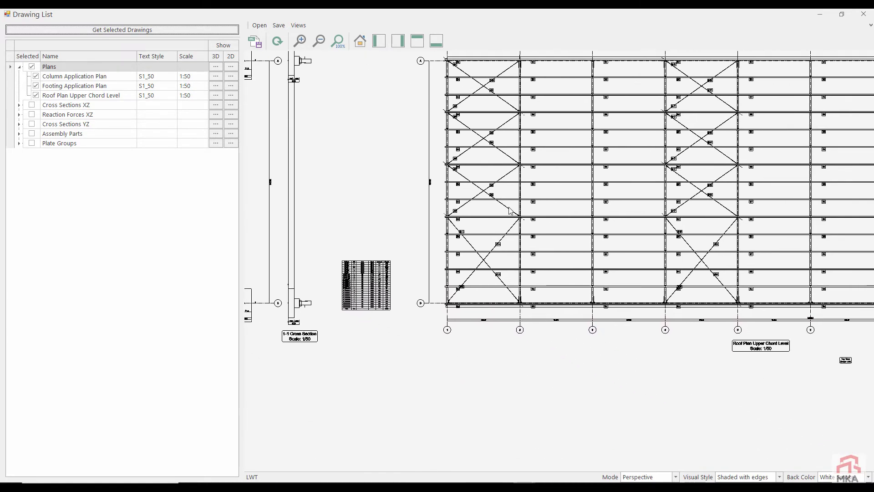
pyautogui.scroll(4, 510, 211)
pyautogui.scroll(3, 503, 271)
# Step: Examine the purlin and roof brace parts table beside the roof plan, including profiles, materials, lengths and weights
pyautogui.moveTo(496, 275); pyautogui.dragTo(696, 237, button='middle')
pyautogui.moveTo(340, 356); pyautogui.dragTo(420, 302, button='middle')
pyautogui.scroll(4, 689, 211)
pyautogui.moveTo(547, 286)
pyautogui.mouseDown(button='middle')
pyautogui.moveTo(674, 258)
pyautogui.moveTo(812, 243)
pyautogui.mouseUp(button='middle')
pyautogui.scroll(5, 530, 288)
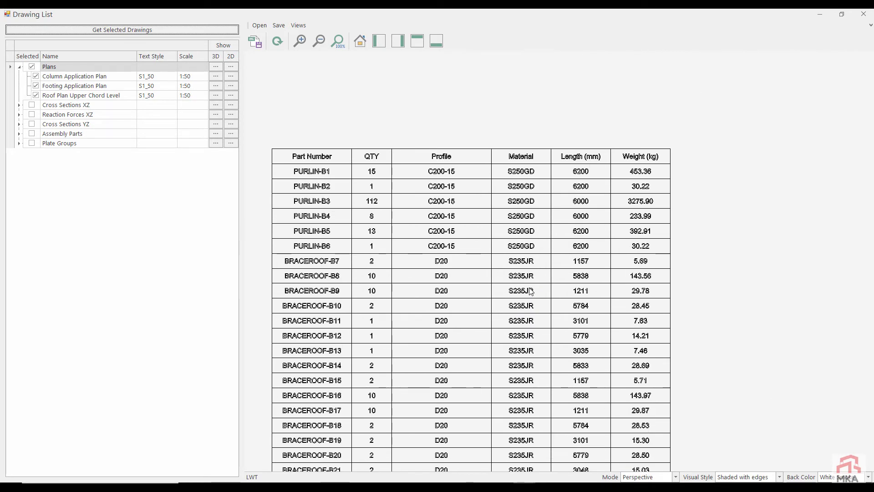
pyautogui.scroll(-3, 531, 291)
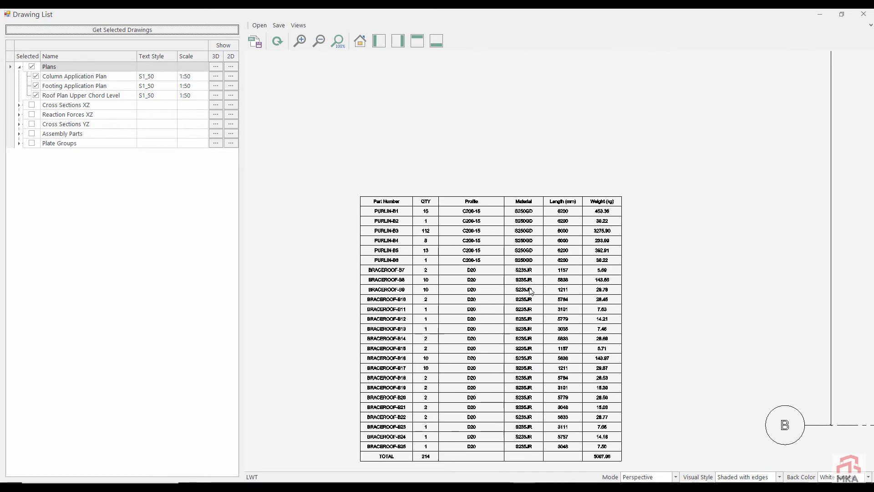
pyautogui.scroll(-14, 530, 287)
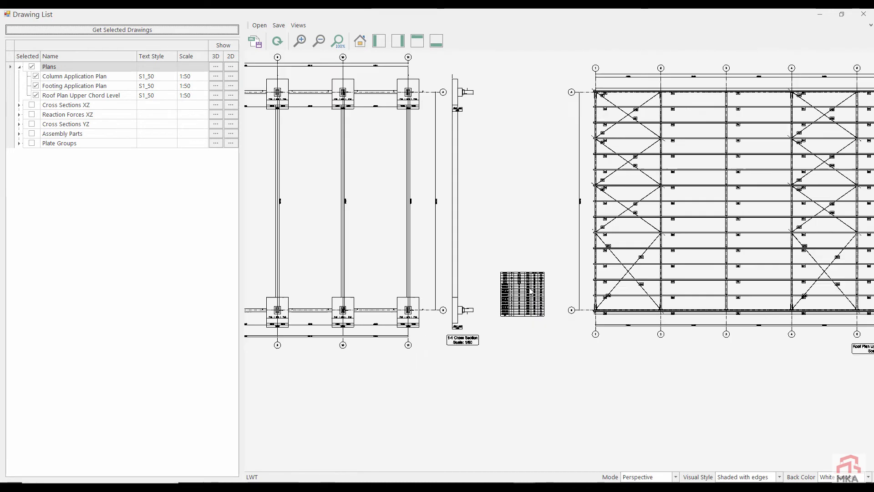
# Step: Generate only the 2-2 Cross Section (Analysed) drawing from Cross Sections XZ, with all Plans deselected
pyautogui.click(32, 66)
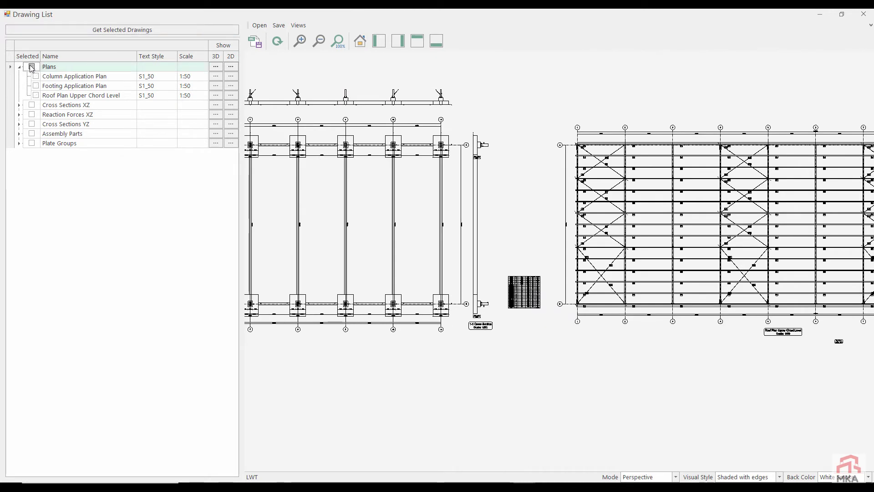
pyautogui.click(19, 105)
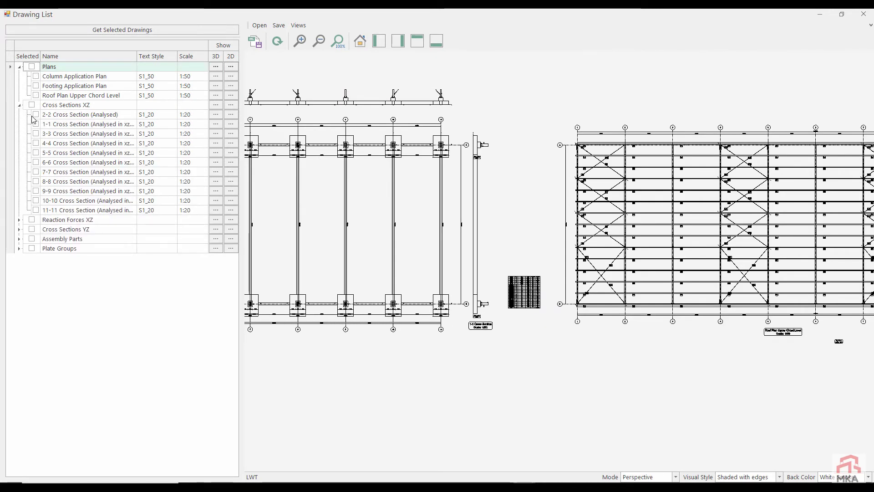
pyautogui.click(36, 114)
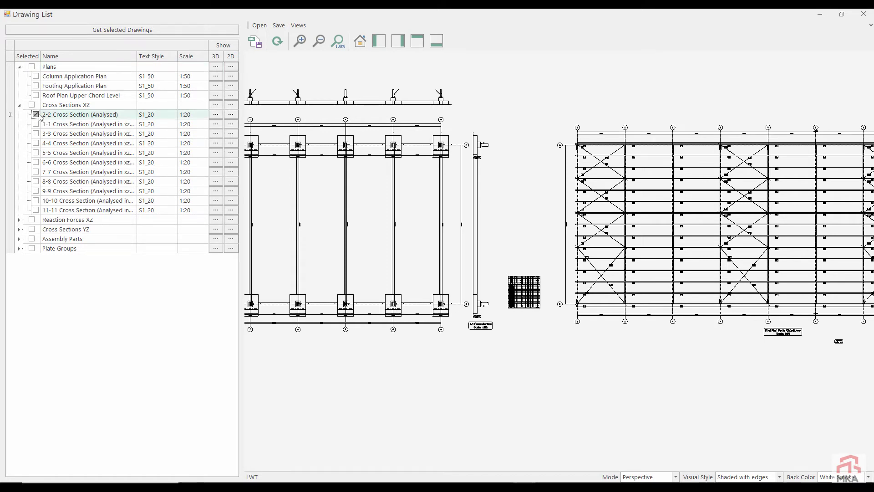
pyautogui.click(19, 220)
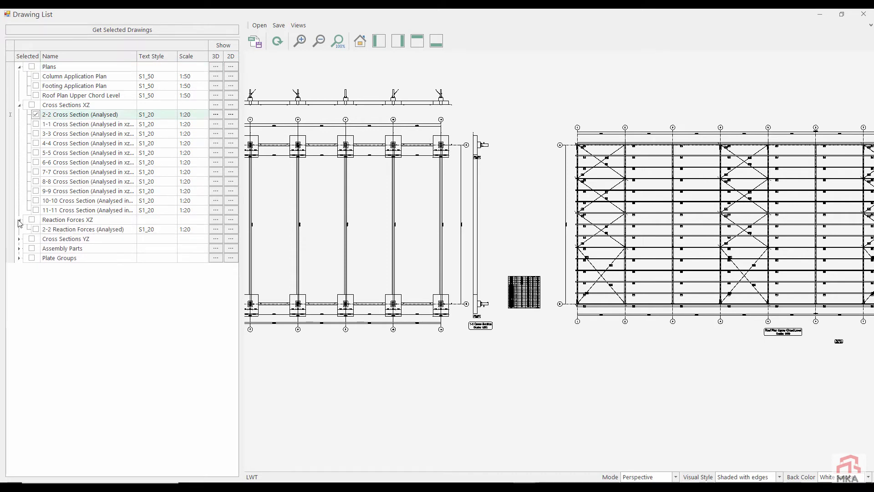
pyautogui.click(141, 29)
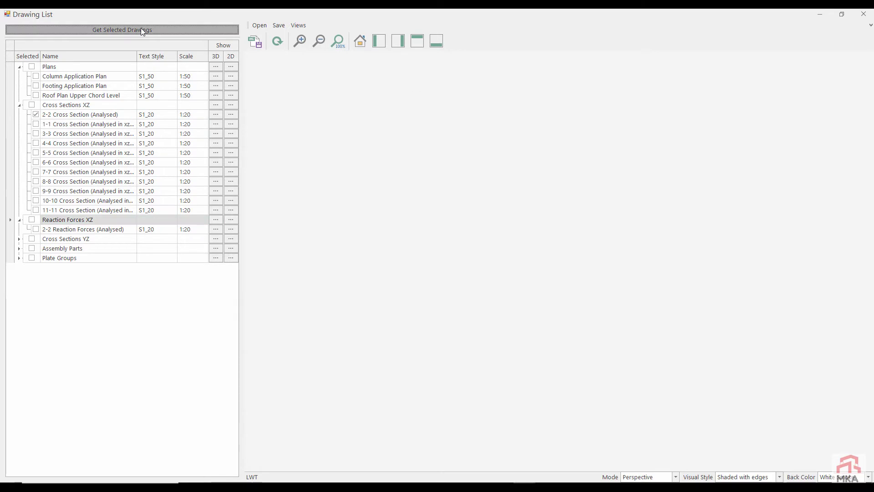
# Step: Examine the eaves connection, rafter splices, purlin labels and far column of the 2-2 cross section
pyautogui.scroll(4, 300, 176)
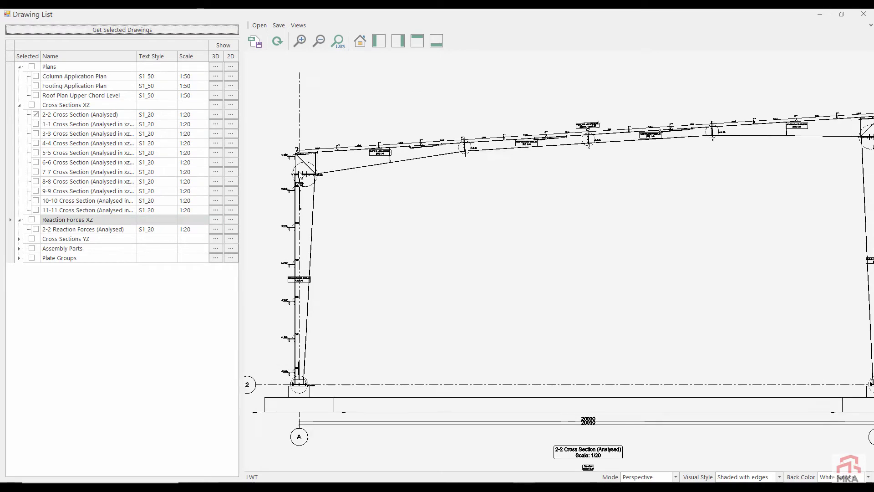
pyautogui.scroll(5, 300, 176)
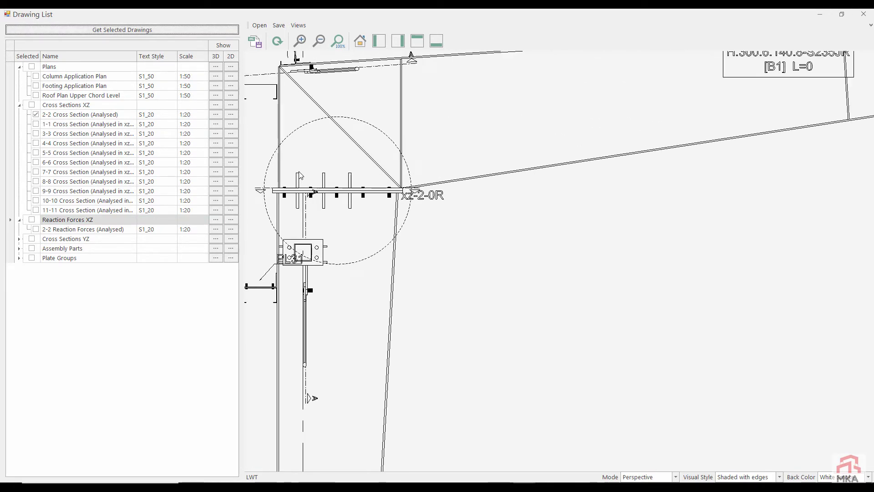
pyautogui.scroll(-8, 299, 175)
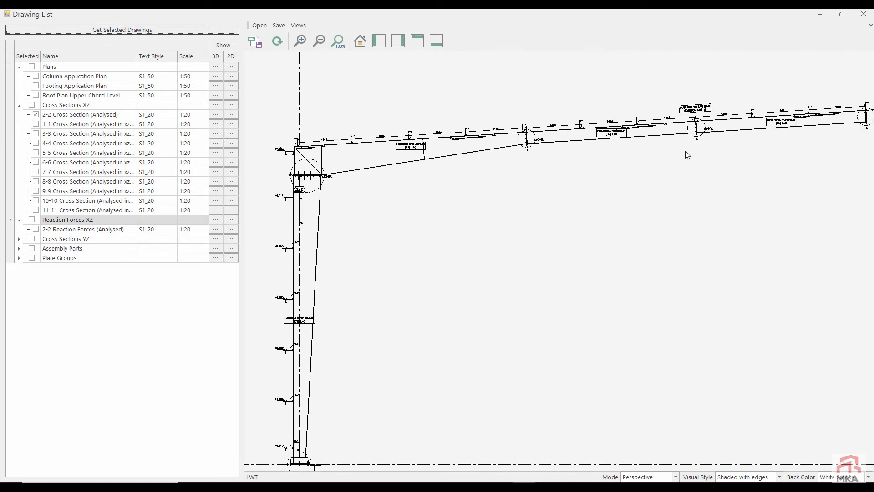
pyautogui.scroll(5, 686, 152)
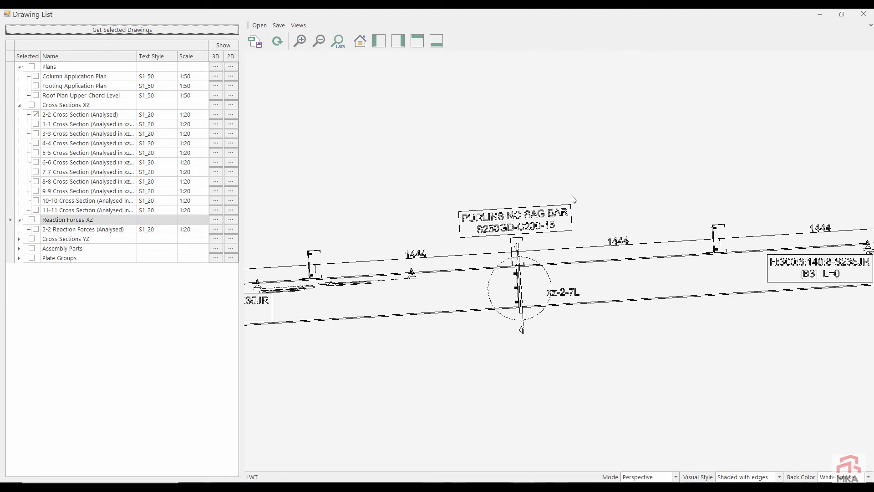
pyautogui.moveTo(786, 279); pyautogui.dragTo(497, 228, button='middle')
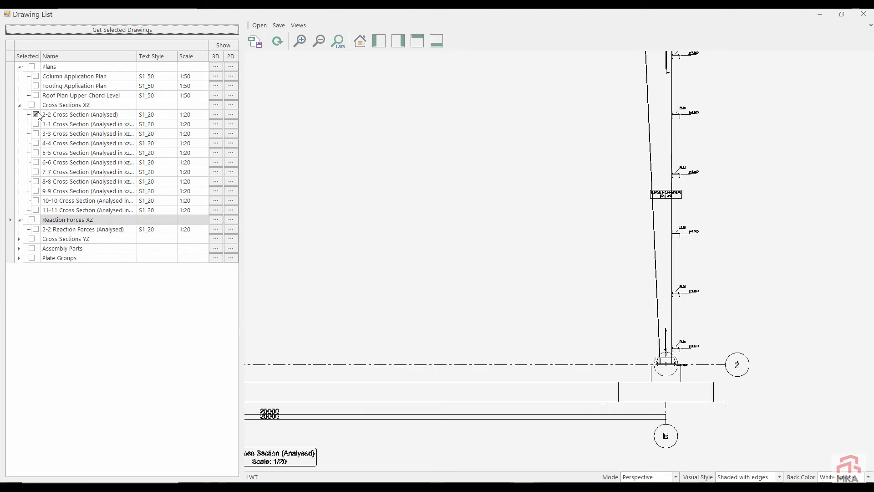
# Step: Generate the 2-2 Reaction Forces (Analysed) drawing in place of the 2-2 cross section
pyautogui.click(36, 114)
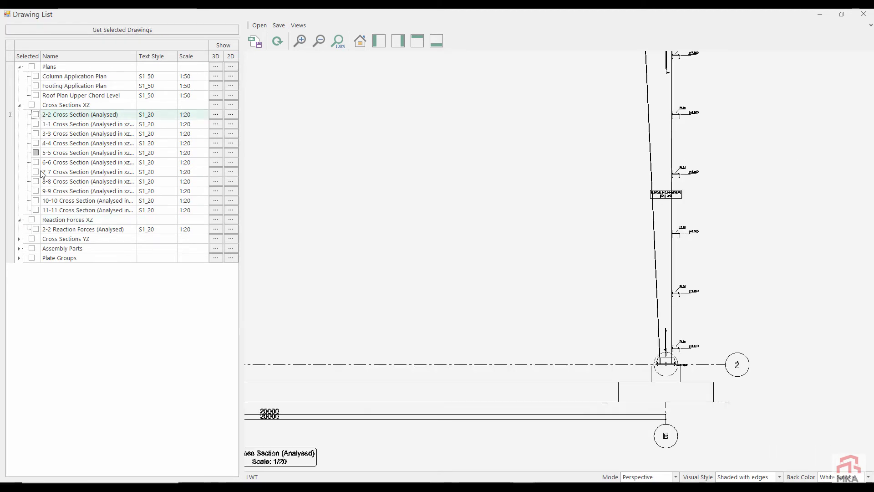
pyautogui.click(33, 220)
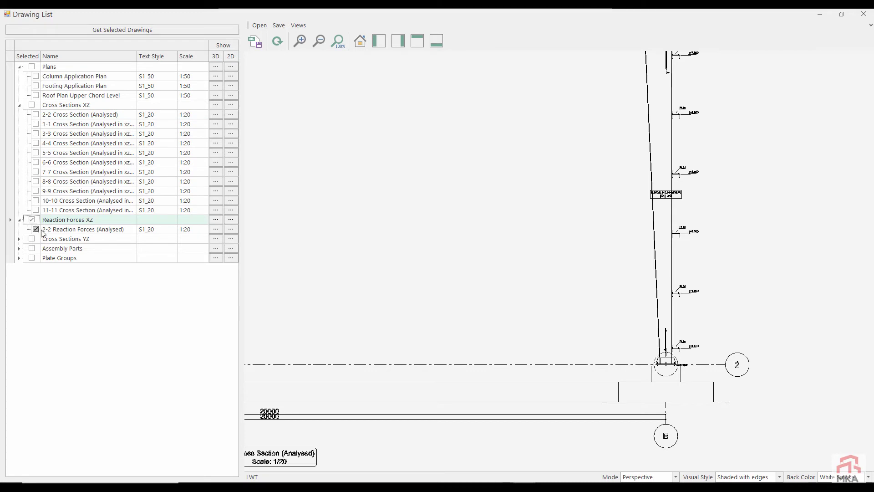
pyautogui.click(211, 34)
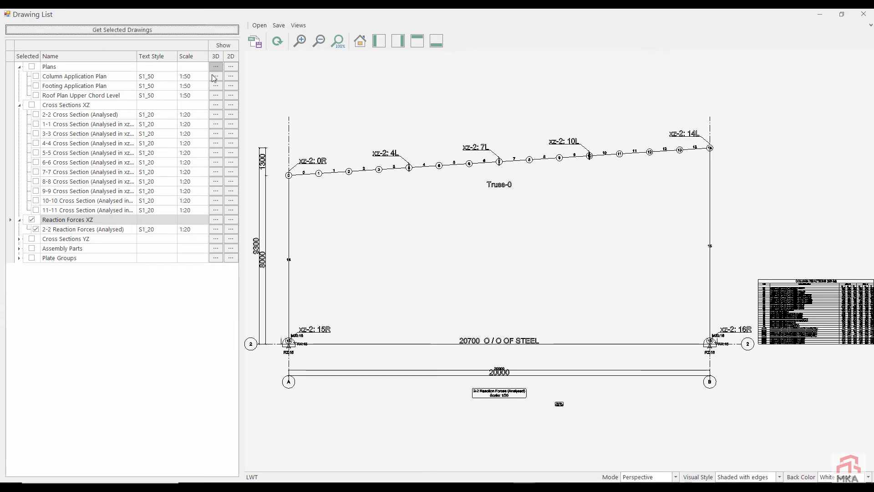
# Step: Examine the support reaction labels at node 15 and the frame's numbered nodes in the reaction forces drawing
pyautogui.scroll(3, 452, 307)
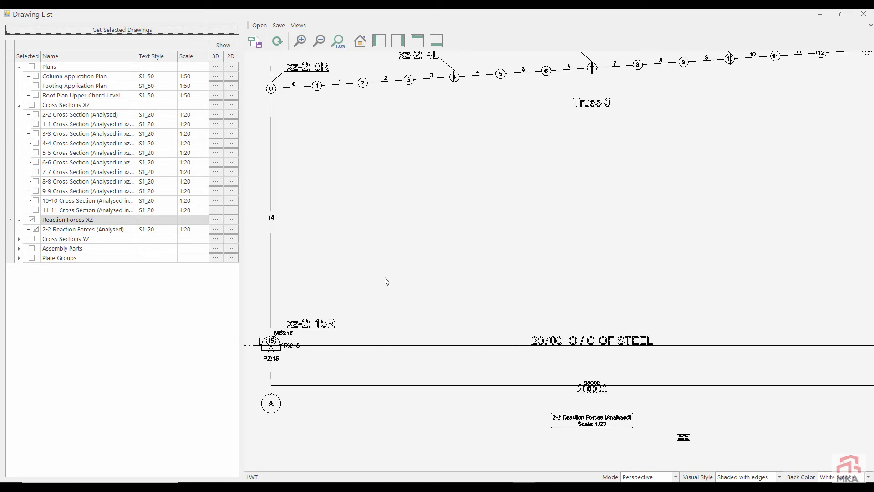
pyautogui.scroll(4, 269, 350)
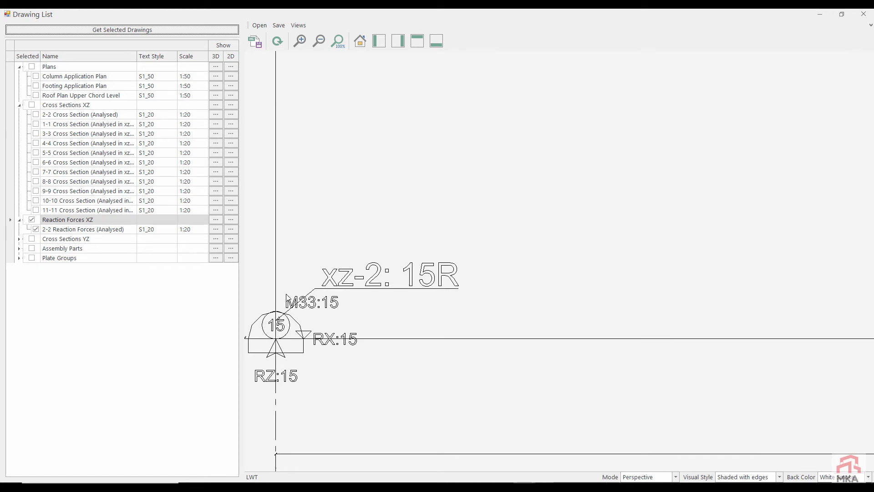
pyautogui.scroll(-6, 304, 364)
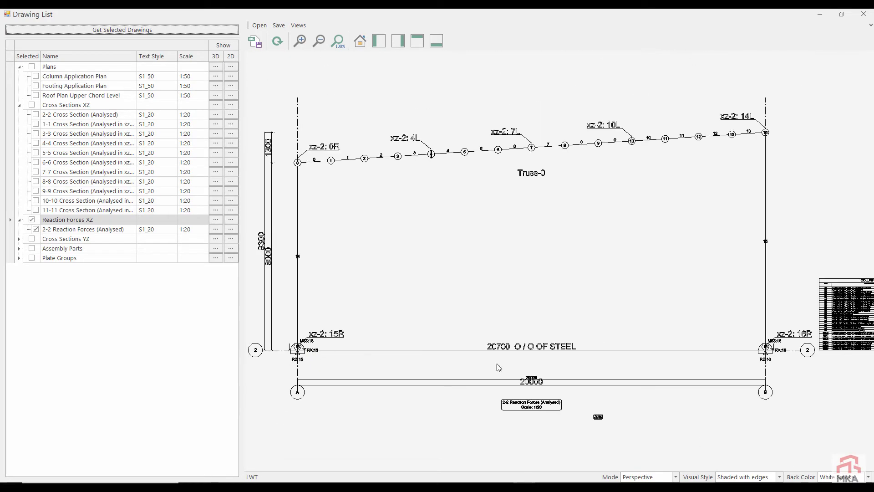
# Step: Examine the Column Reactions table with its load combinations and the RX, RZ and My values at nodes 15 and 16
pyautogui.moveTo(741, 361); pyautogui.dragTo(440, 361, button='middle')
pyautogui.scroll(6, 639, 350)
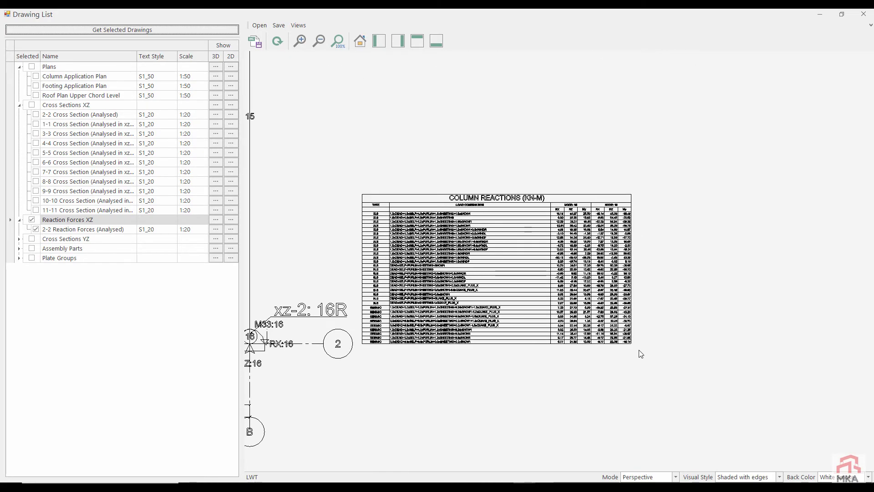
pyautogui.moveTo(557, 275); pyautogui.dragTo(707, 355, button='middle')
pyautogui.scroll(1, 728, 360)
pyautogui.scroll(1, 729, 360)
pyautogui.scroll(-1, 729, 360)
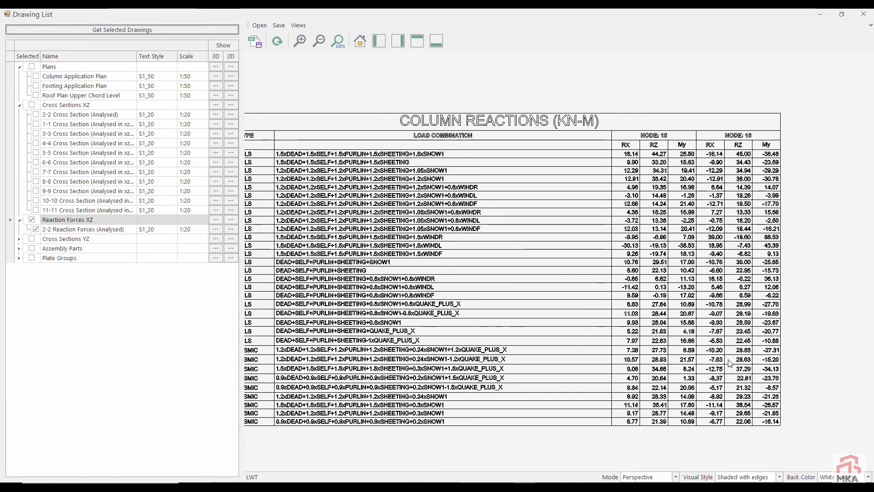
pyautogui.moveTo(563, 278); pyautogui.dragTo(615, 284, button='middle')
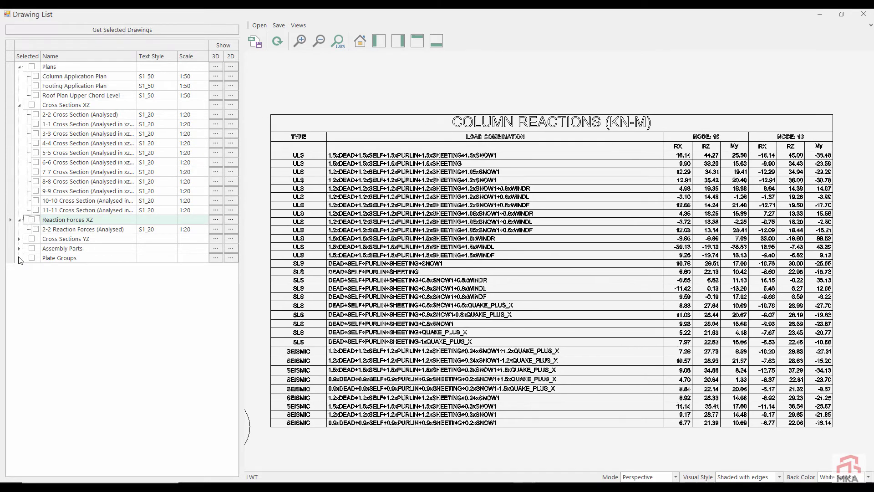
# Step: Generate all the Plate Groups drawings, t6, t8, t10, t15 and t20, in place of the reaction forces drawing
pyautogui.click(19, 258)
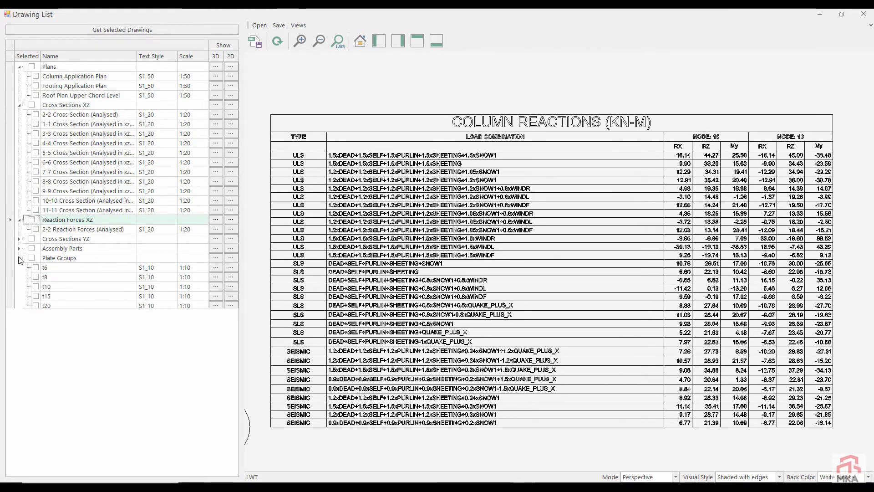
pyautogui.click(29, 260)
pyautogui.click(30, 258)
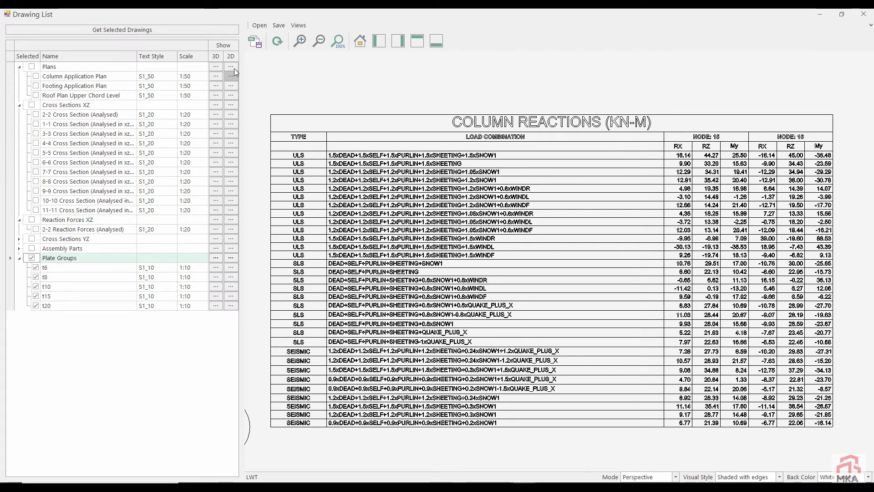
pyautogui.click(144, 29)
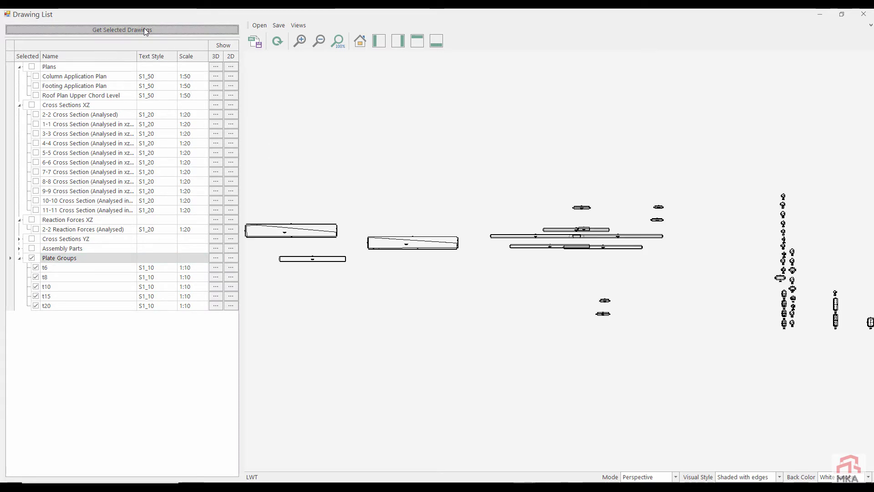
# Step: Examine the quantity labels and dimensions of the tapered plate PEB-B1 and the rectangular plate PEB-B8 in the t6 group
pyautogui.scroll(6, 277, 241)
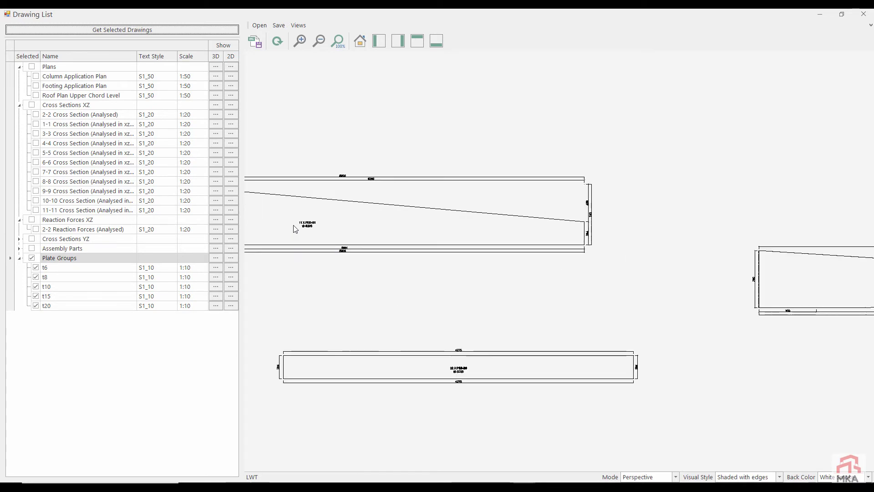
pyautogui.moveTo(347, 226); pyautogui.dragTo(646, 253, button='middle')
pyautogui.scroll(4, 645, 253)
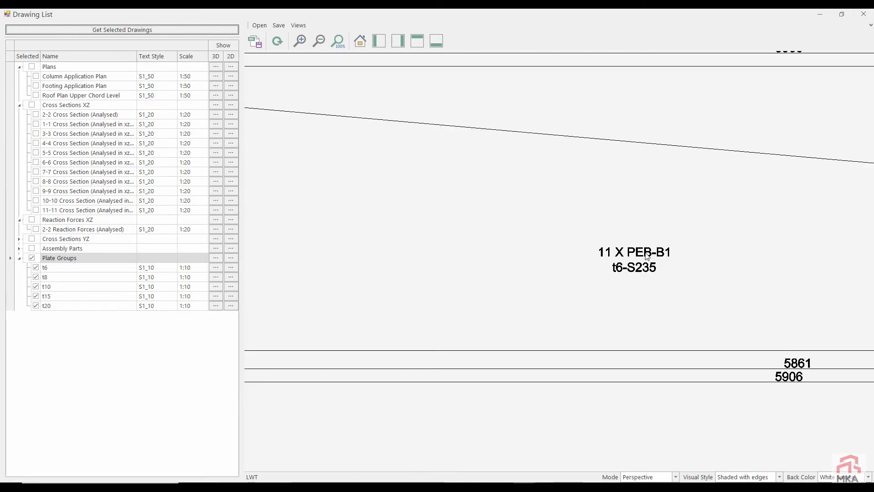
pyautogui.scroll(-3, 646, 252)
pyautogui.scroll(-4, 646, 256)
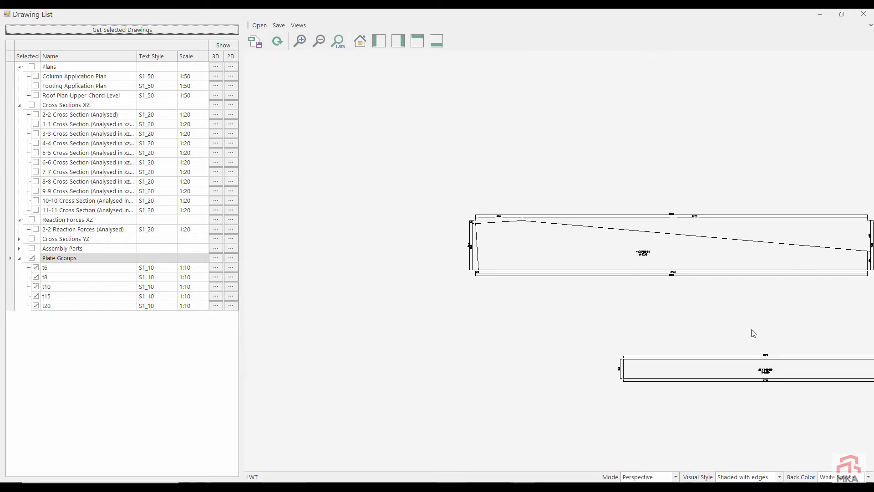
pyautogui.moveTo(751, 332); pyautogui.dragTo(549, 148, button='middle')
pyautogui.scroll(4, 556, 171)
pyautogui.scroll(3, 556, 170)
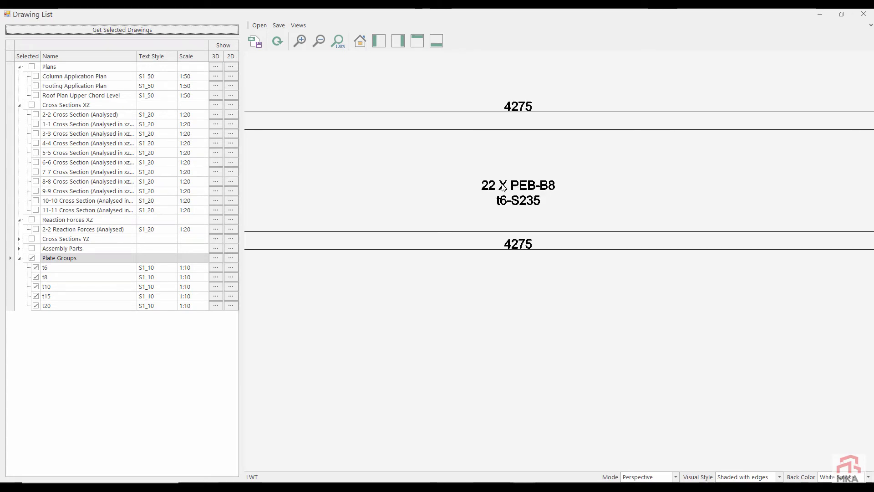
pyautogui.scroll(-5, 504, 188)
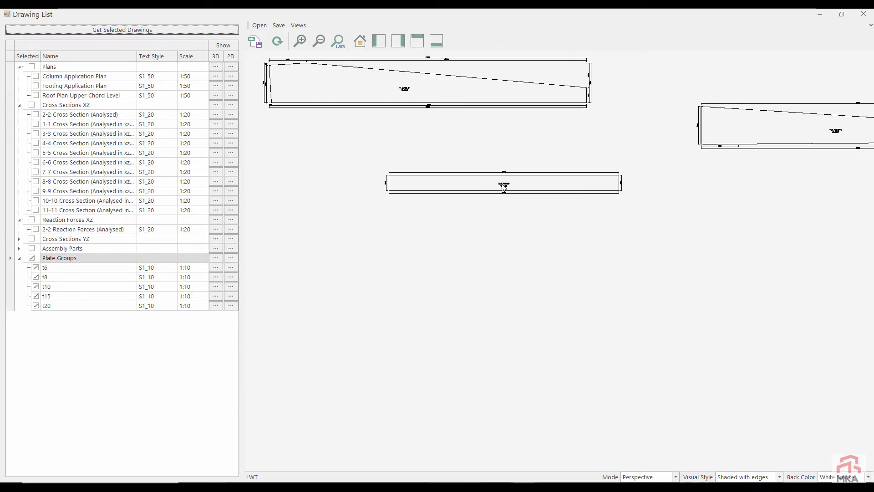
# Step: Examine the tapered t6 plate PEB-B10 and the labels and dimensions of the neighbouring group of long, narrow plates
pyautogui.moveTo(757, 189); pyautogui.dragTo(547, 306, button='middle')
pyautogui.scroll(4, 601, 249)
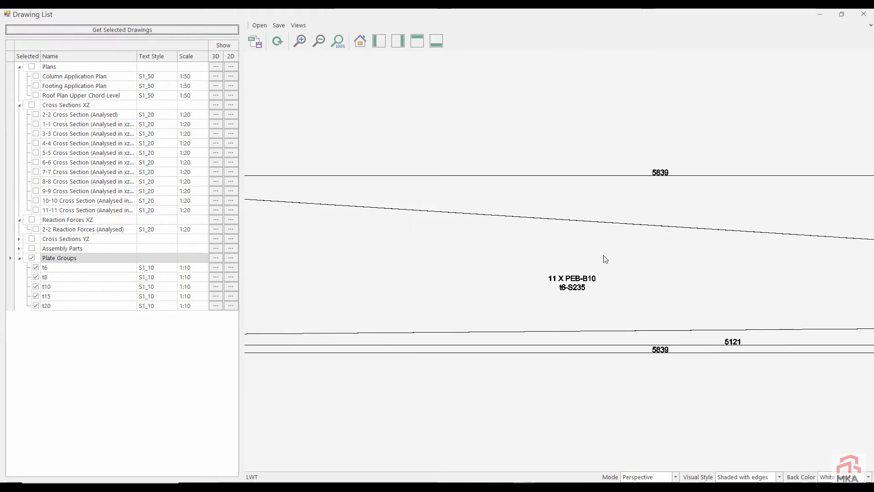
pyautogui.scroll(-6, 603, 256)
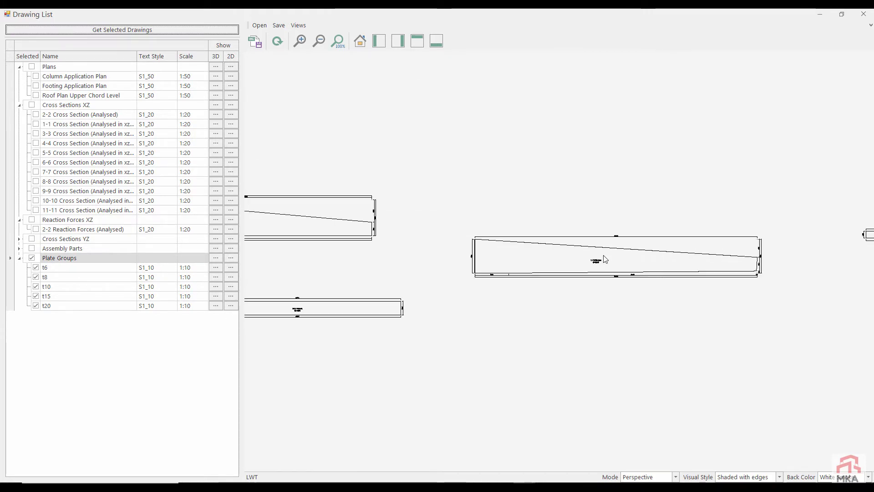
pyautogui.scroll(5, 587, 255)
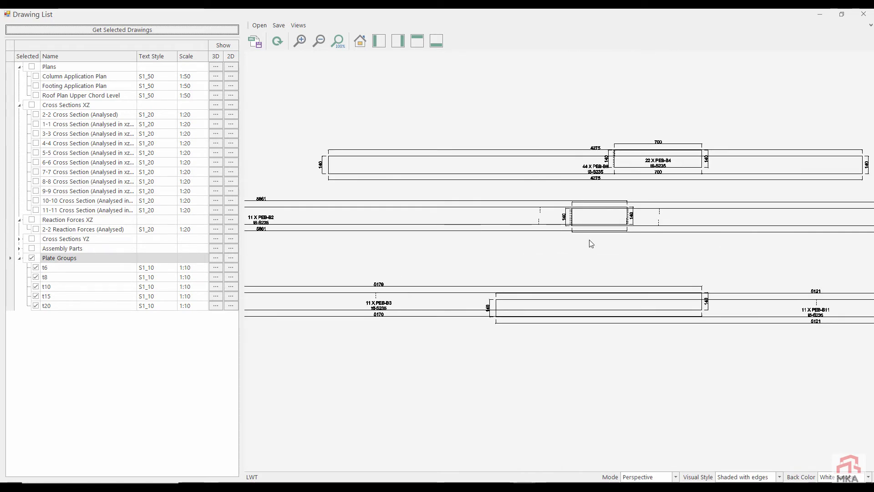
pyautogui.scroll(-6, 592, 244)
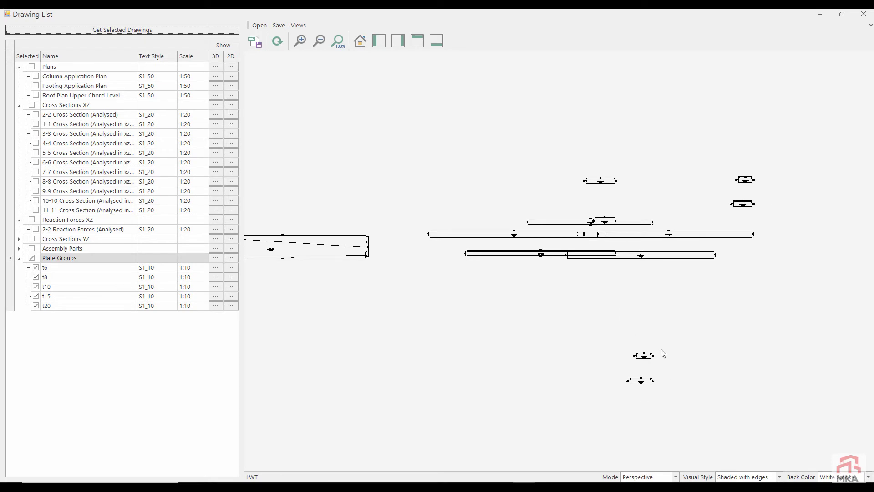
# Step: Examine the t10 plate group, including the drilled plates PL6, PL7 and PL23 and the small notched and triangular plates
pyautogui.moveTo(662, 350)
pyautogui.mouseDown(button='middle')
pyautogui.moveTo(583, 227)
pyautogui.moveTo(526, 302)
pyautogui.moveTo(423, 294)
pyautogui.mouseUp(button='middle')
pyautogui.scroll(-1, 419, 294)
pyautogui.moveTo(751, 308); pyautogui.dragTo(578, 288, button='middle')
pyautogui.scroll(9, 580, 285)
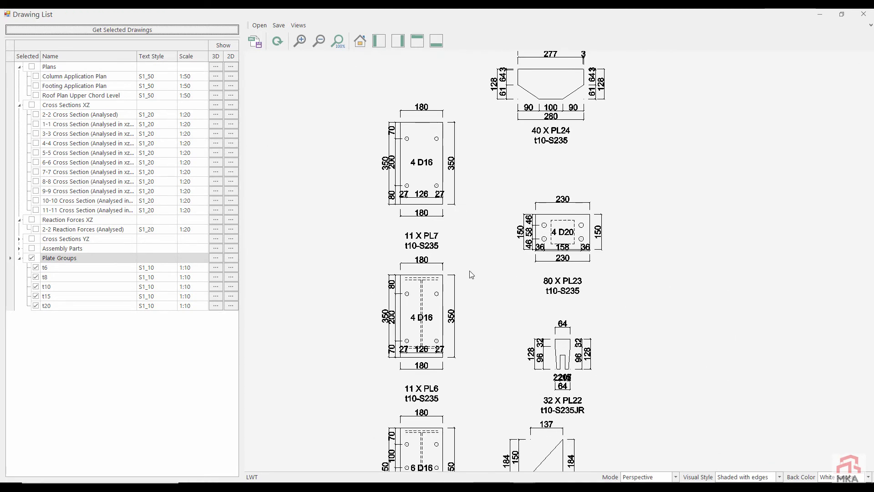
pyautogui.scroll(-3, 474, 300)
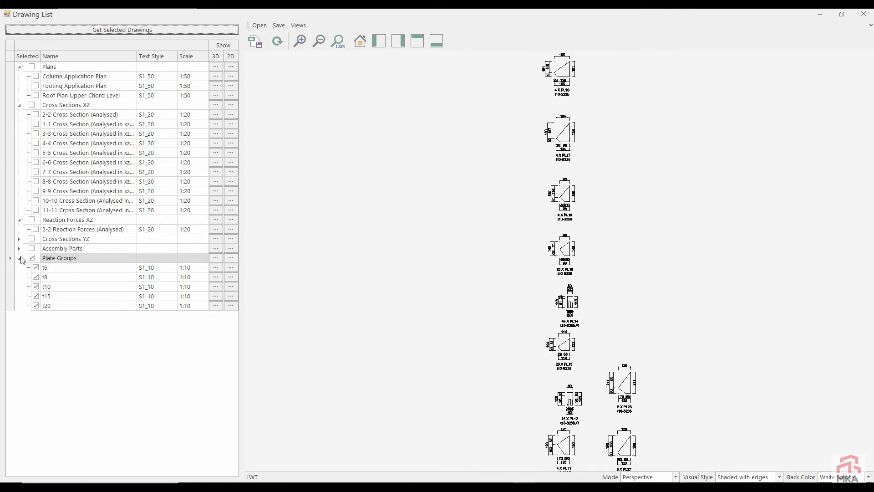
# Step: Generate the Assembly Parts drawings B1 and C1 in place of the Plate Groups drawings
pyautogui.click(30, 258)
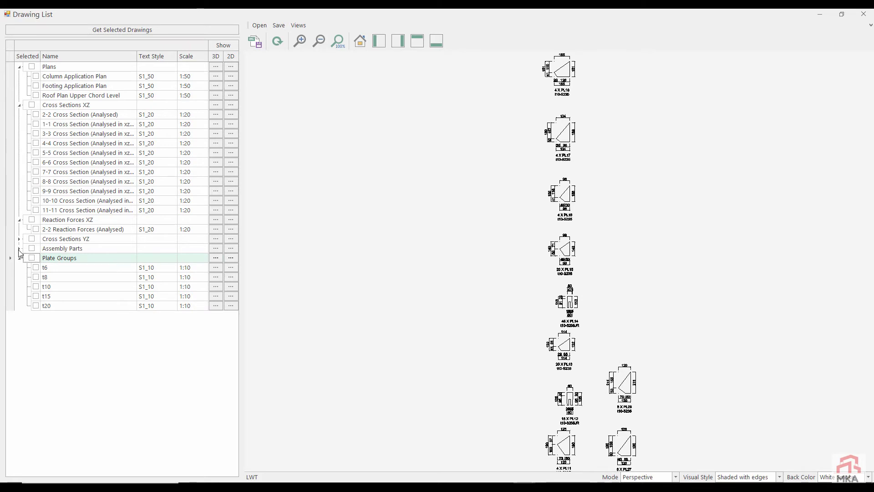
pyautogui.click(19, 249)
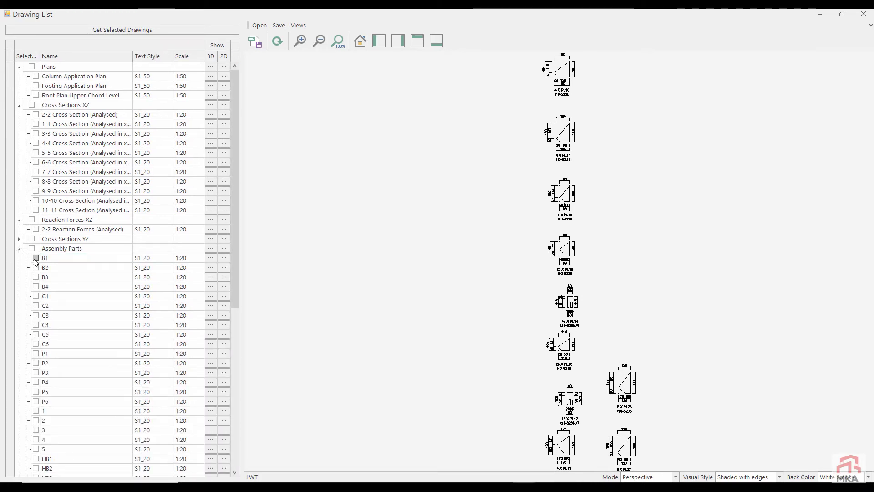
pyautogui.click(35, 258)
pyautogui.click(35, 296)
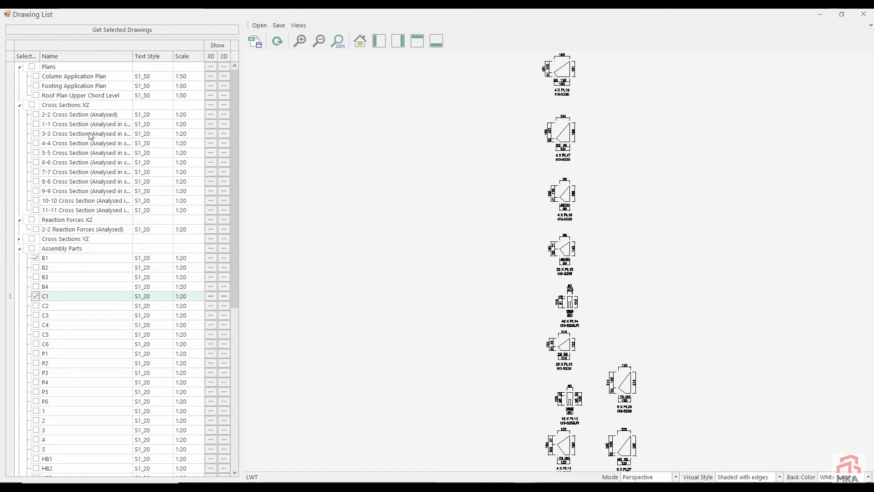
pyautogui.click(146, 28)
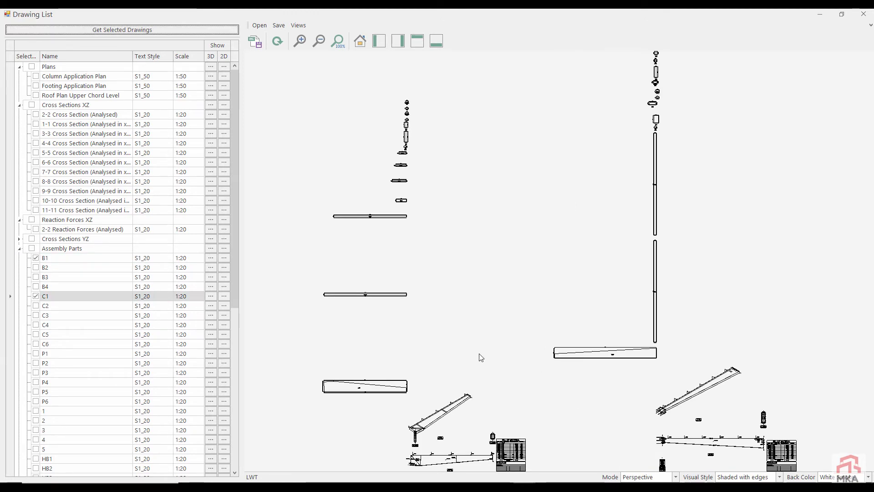
# Step: Examine beam B1's assembly drawing, covering its Top View, A-A Section with bolt holes and SW View
pyautogui.scroll(10, 477, 362)
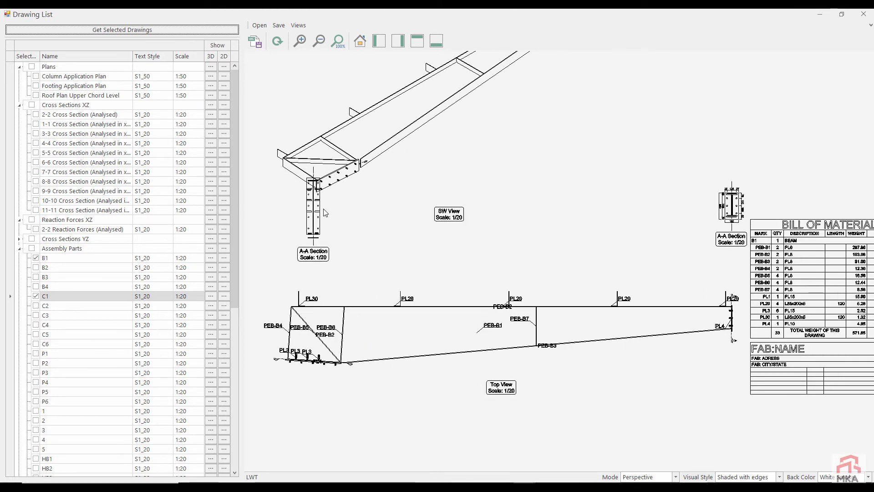
pyautogui.scroll(8, 325, 213)
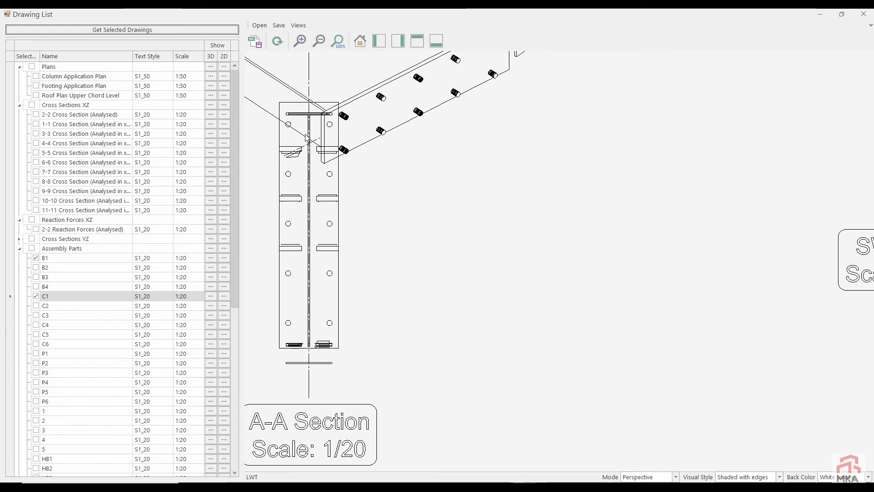
pyautogui.scroll(-5, 304, 170)
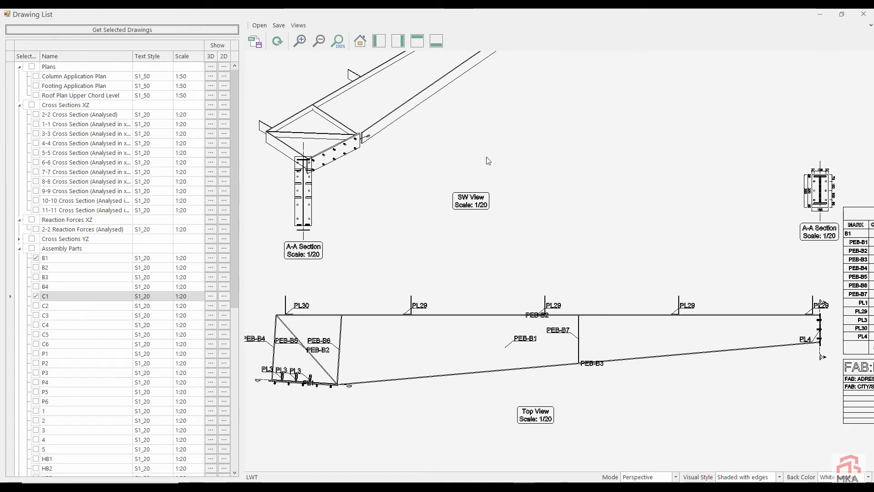
pyautogui.moveTo(487, 158); pyautogui.dragTo(457, 395, button='middle')
pyautogui.moveTo(448, 259); pyautogui.dragTo(635, 215, button='middle')
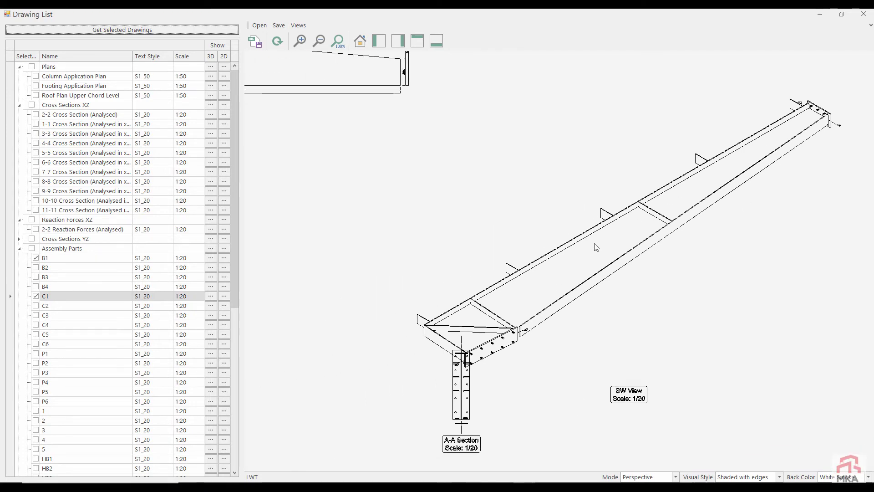
# Step: Examine the label and dimensions of beam B1's tapered plate PEB-B1 and the long, narrow plates above it
pyautogui.scroll(-2, 597, 247)
pyautogui.scroll(-1, 358, 170)
pyautogui.scroll(3, 358, 169)
pyautogui.scroll(1, 437, 182)
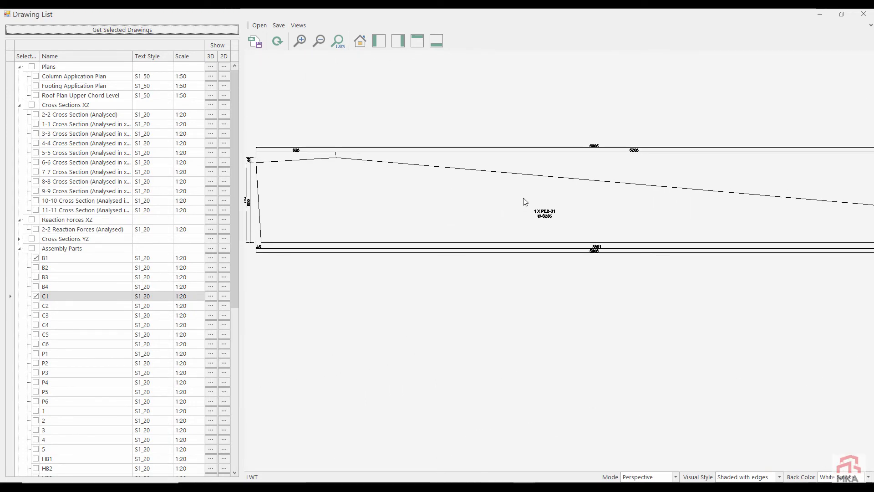
pyautogui.moveTo(546, 211); pyautogui.dragTo(567, 233, button='middle')
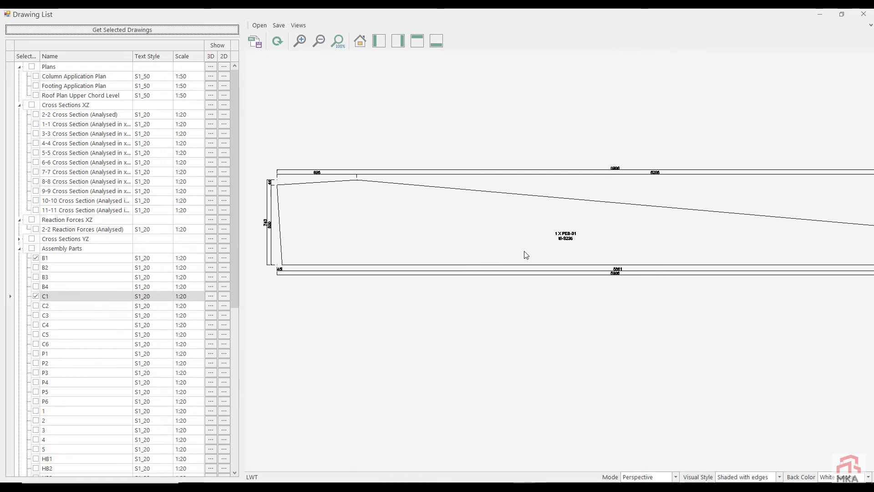
pyautogui.scroll(2, 530, 243)
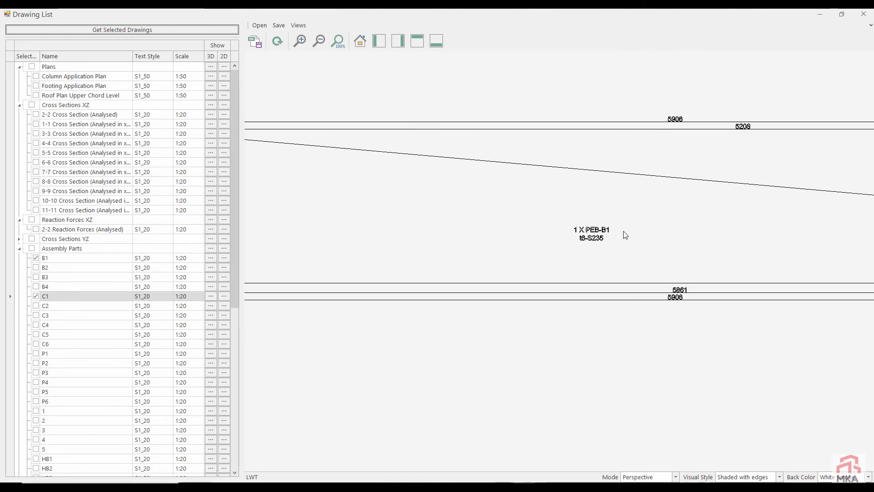
pyautogui.scroll(-5, 625, 235)
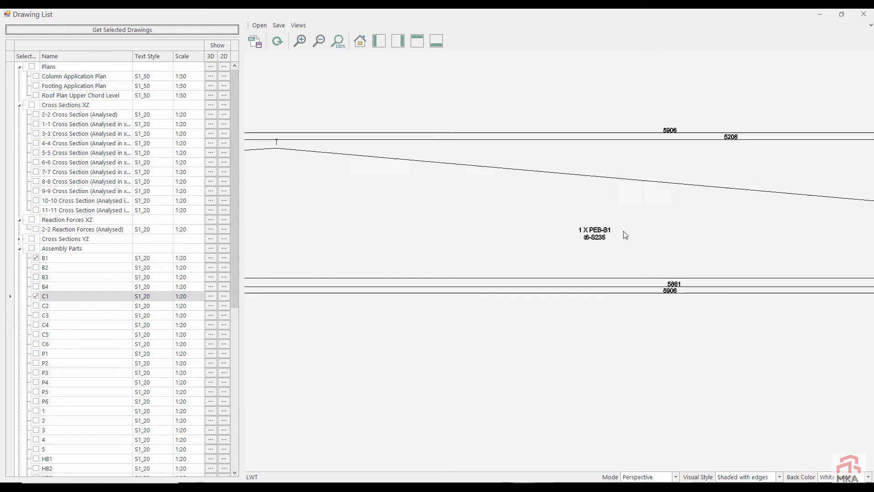
pyautogui.scroll(4, 610, 177)
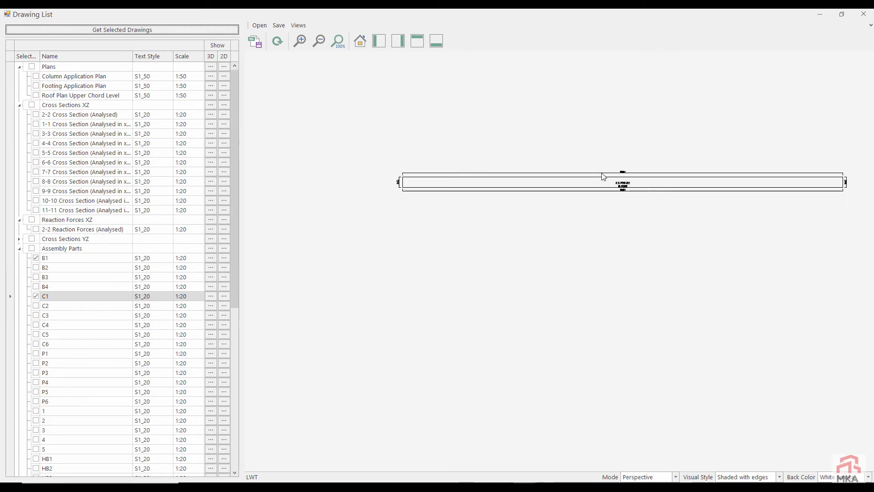
pyautogui.scroll(-5, 626, 182)
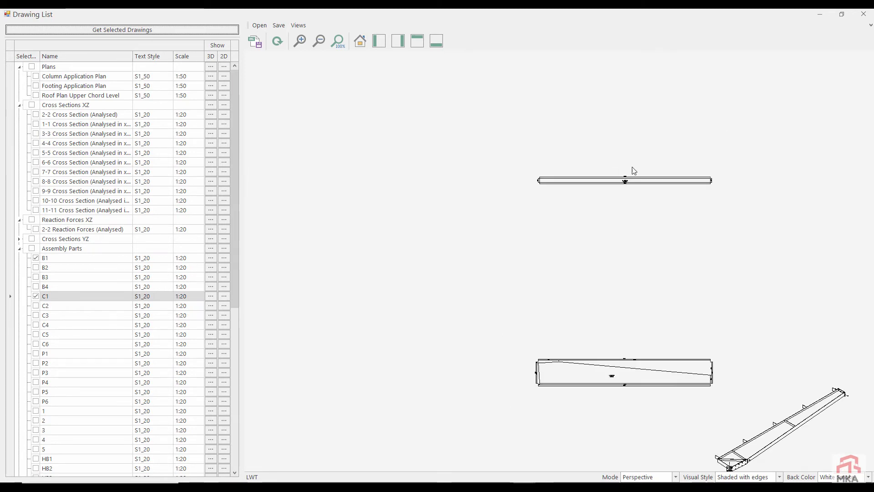
pyautogui.scroll(3, 676, 239)
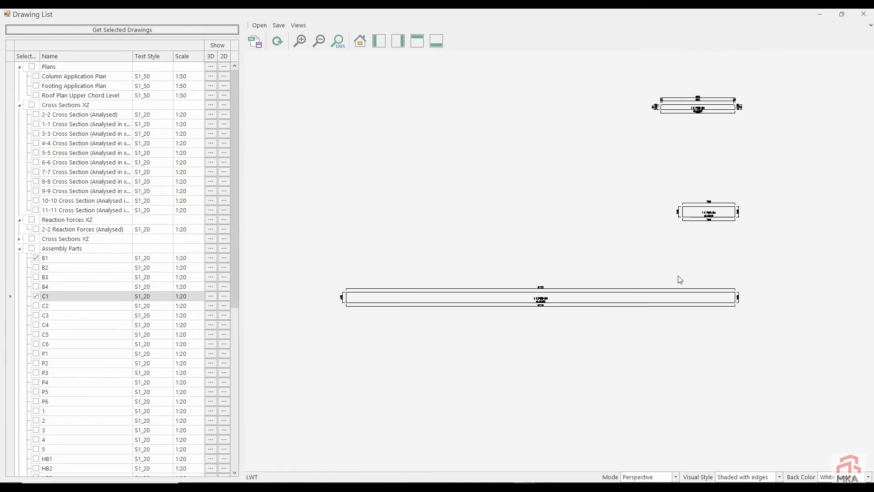
# Step: Examine beam B1's smaller part drawings, from plates PEB-B5, PEB-B6 and PEB-B7 up to PL3, PL1, PL4 and the angle pieces
pyautogui.moveTo(644, 191); pyautogui.dragTo(614, 365, button='middle')
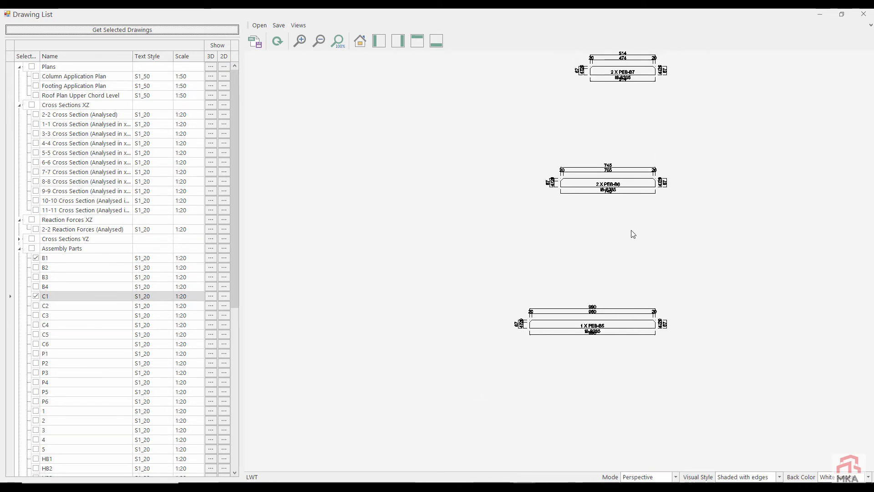
pyautogui.scroll(3, 633, 234)
pyautogui.moveTo(633, 234); pyautogui.dragTo(595, 425, button='middle')
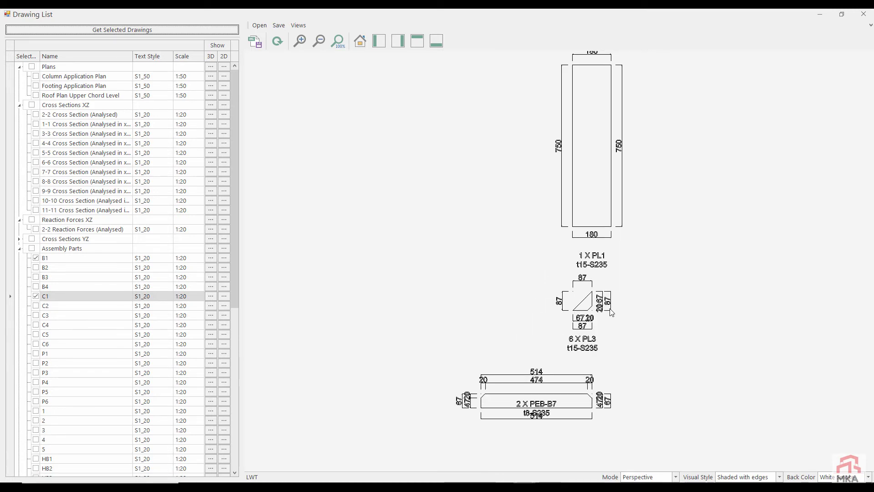
pyautogui.scroll(1, 593, 300)
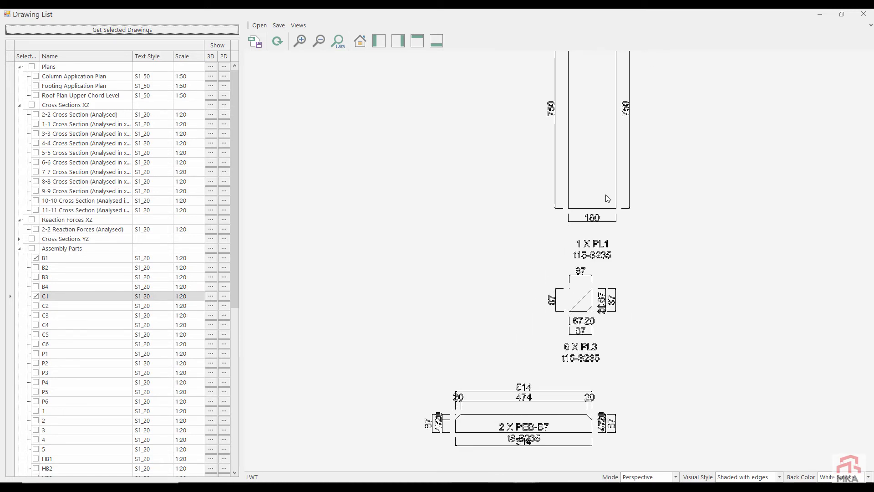
pyautogui.scroll(-3, 608, 199)
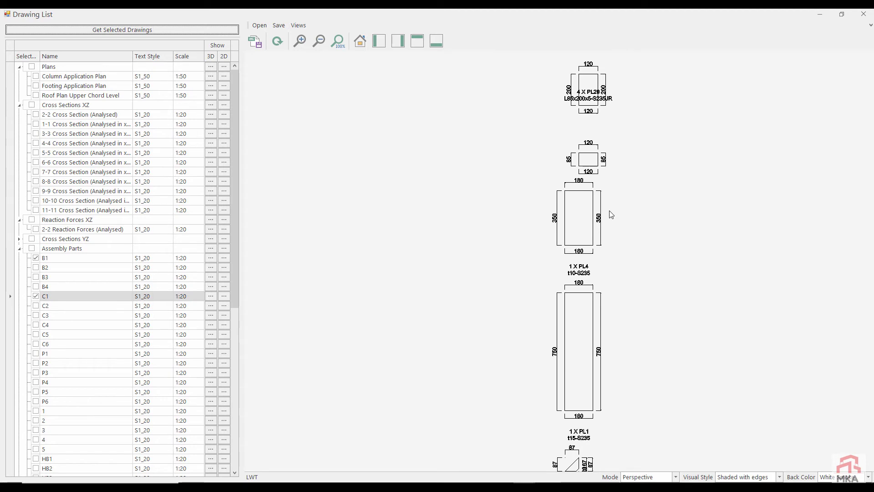
pyautogui.scroll(-2, 611, 215)
pyautogui.scroll(-2, 619, 201)
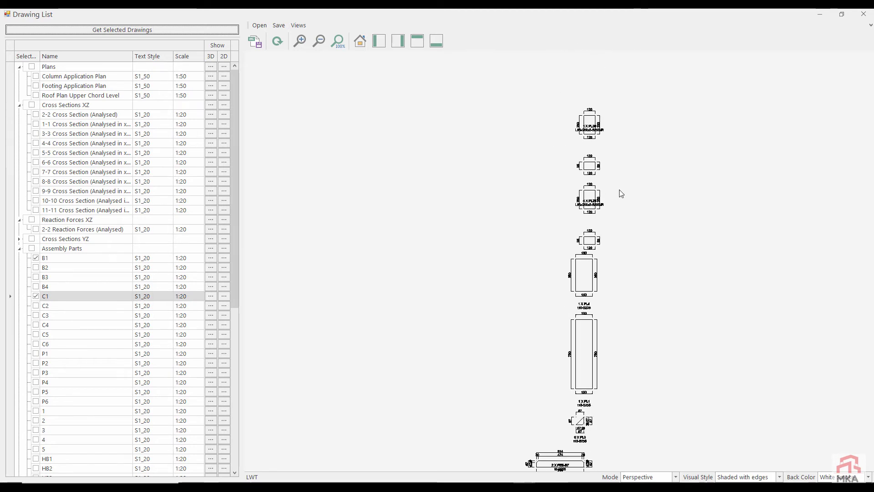
pyautogui.moveTo(621, 194); pyautogui.dragTo(538, 192, button='middle')
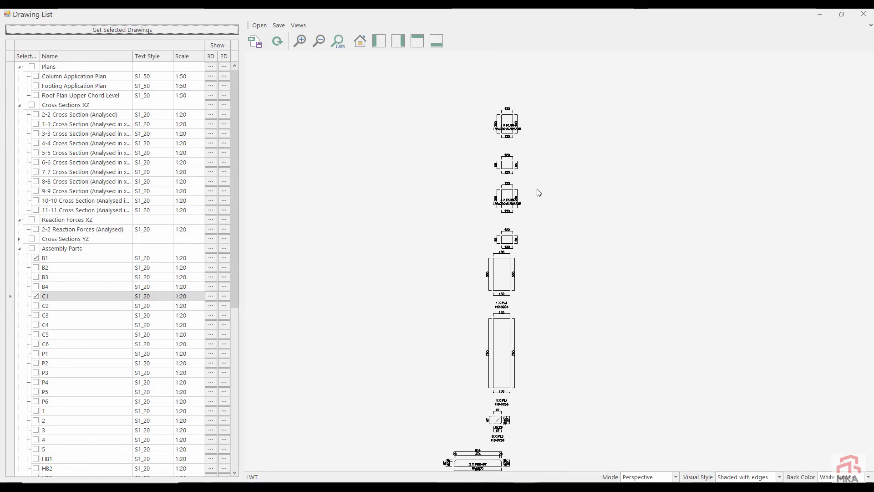
# Step: Examine column C1's assembly drawing, covering the part marks PEB-C1, PEB-C2, PEB-C3 and PL31 in the Top View and the SW View
pyautogui.scroll(-5, 537, 188)
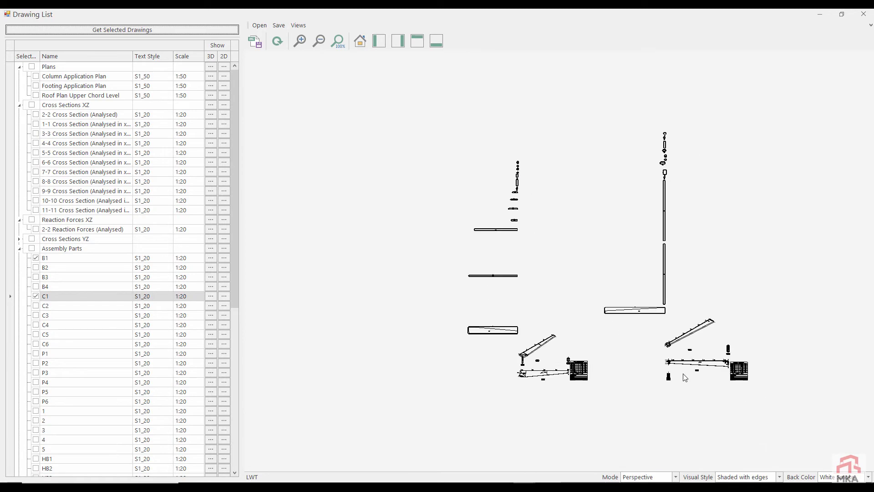
pyautogui.scroll(6, 686, 377)
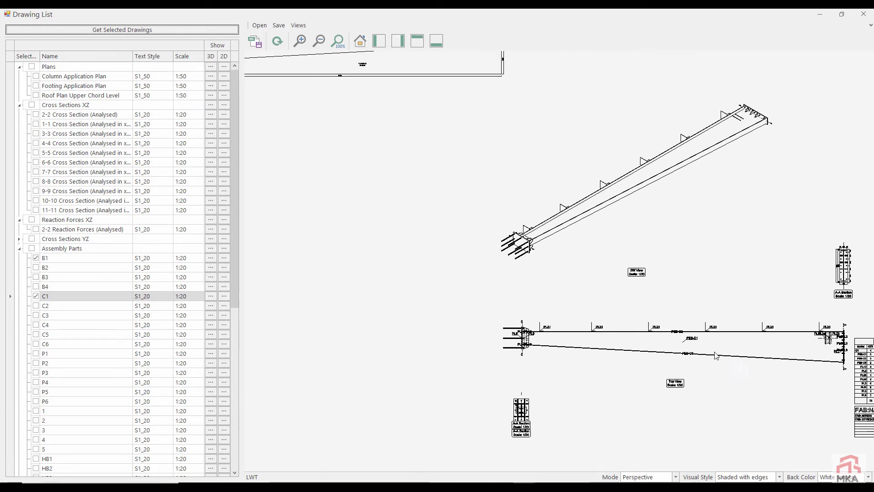
pyautogui.moveTo(716, 356); pyautogui.dragTo(545, 364, button='middle')
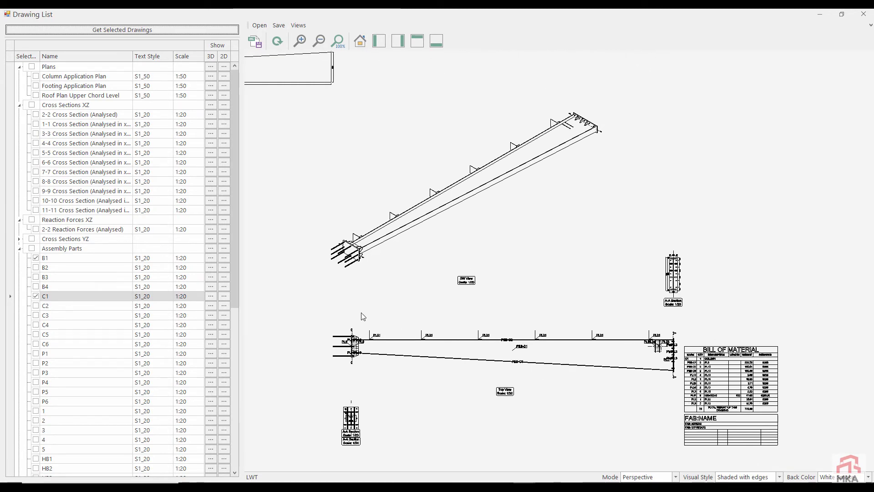
pyautogui.scroll(4, 347, 245)
pyautogui.scroll(-2, 347, 245)
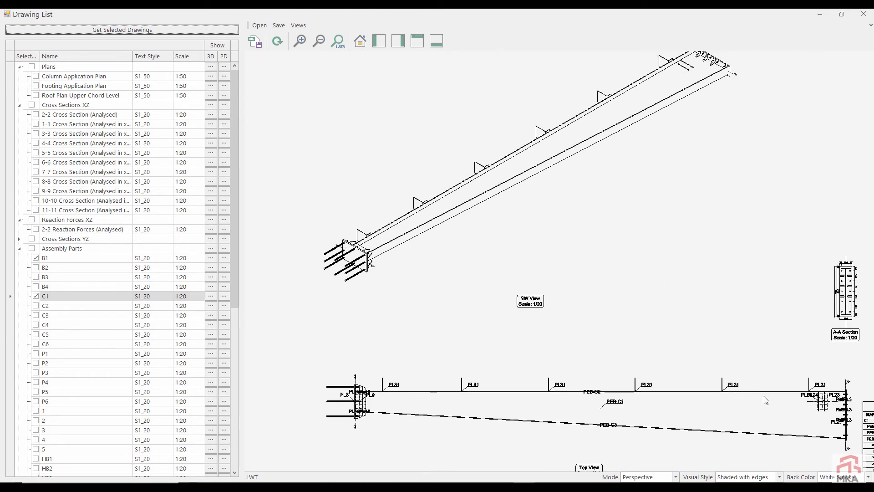
pyautogui.scroll(5, 655, 414)
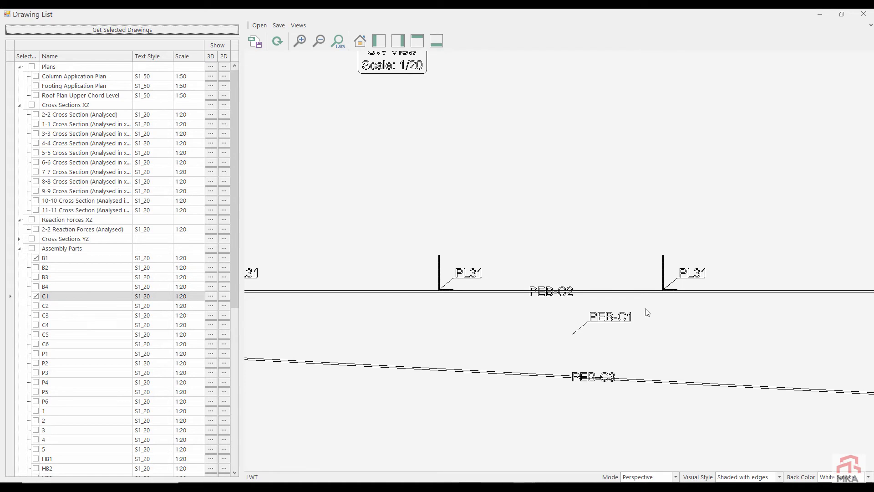
pyautogui.scroll(-4, 618, 328)
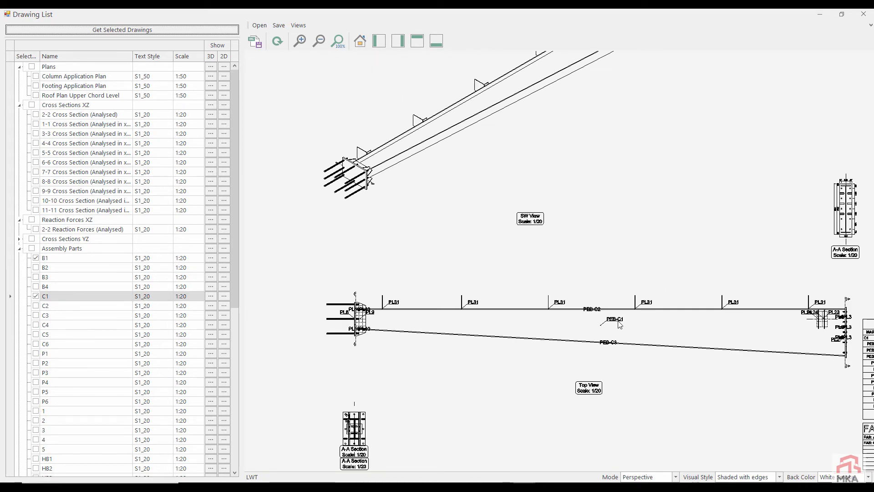
pyautogui.moveTo(583, 199); pyautogui.dragTo(653, 422, button='middle')
pyautogui.scroll(-4, 527, 242)
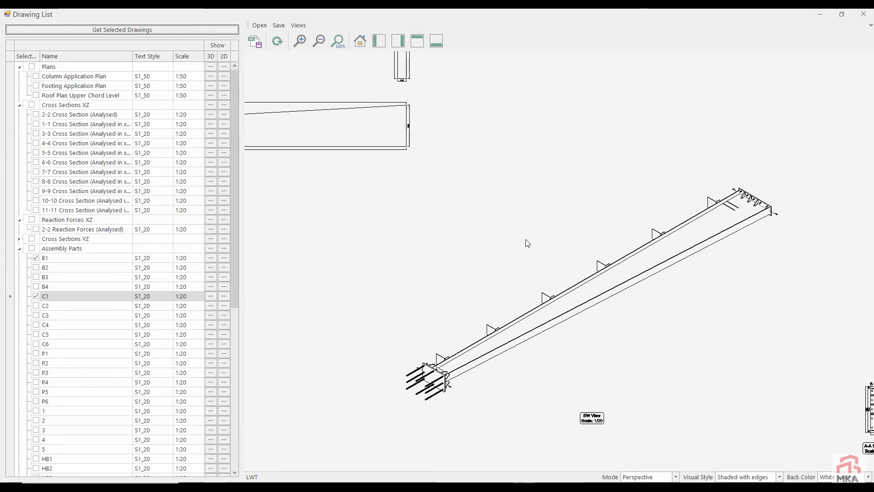
# Step: Examine column C1's part drawings, from the tapered plate and long, narrow plates up to PL9, PL31, PL24 and PL2
pyautogui.moveTo(451, 201); pyautogui.dragTo(723, 397, button='middle')
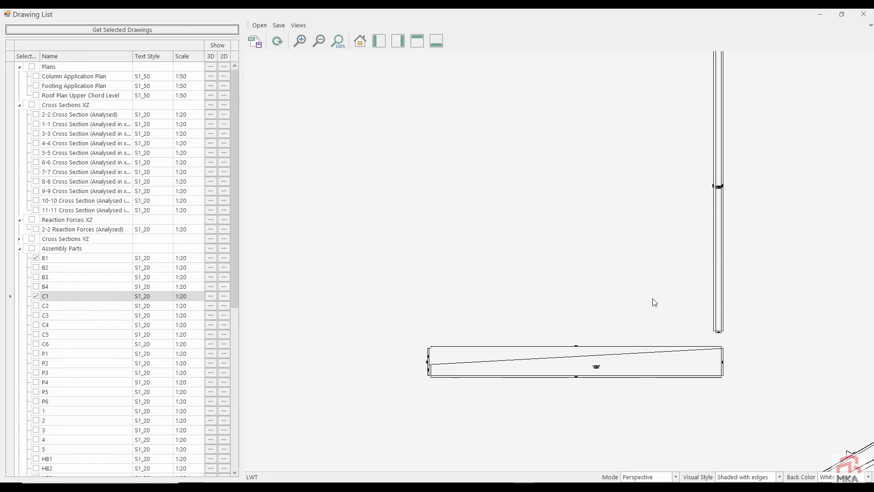
pyautogui.scroll(2, 611, 370)
pyautogui.scroll(-6, 688, 302)
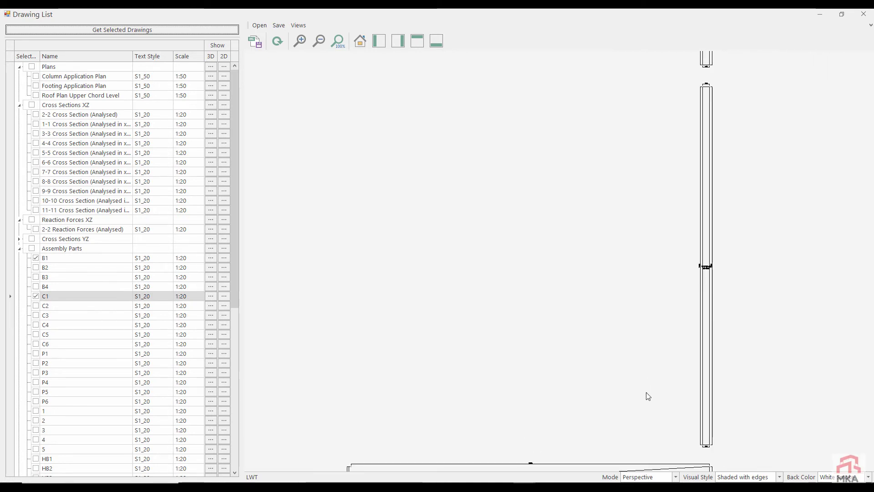
pyautogui.scroll(6, 609, 228)
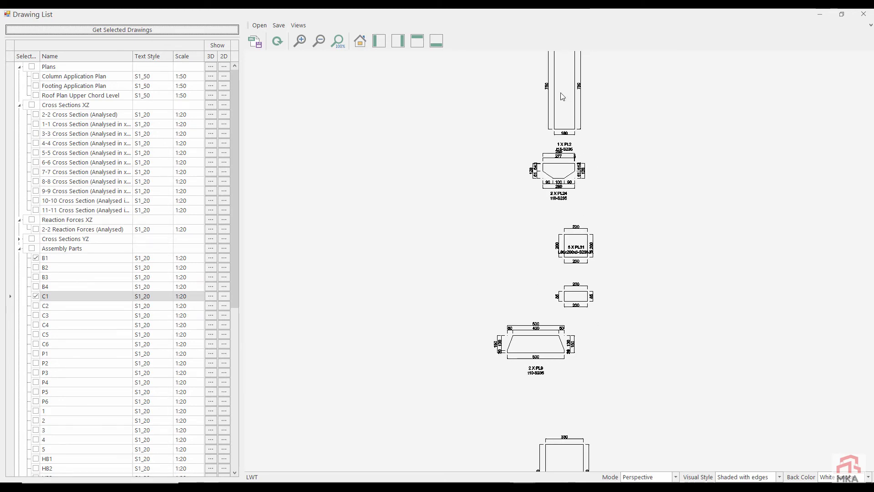
pyautogui.scroll(2, 563, 97)
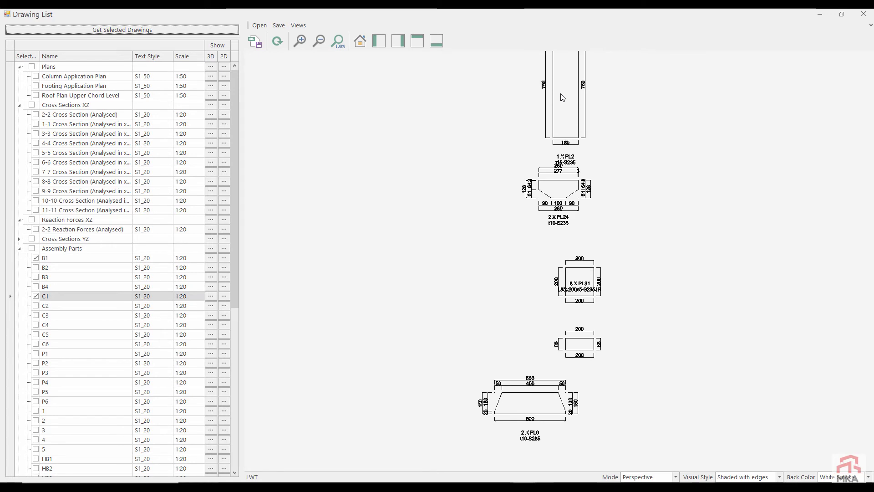
pyautogui.scroll(-1, 723, 354)
pyautogui.scroll(-3, 724, 354)
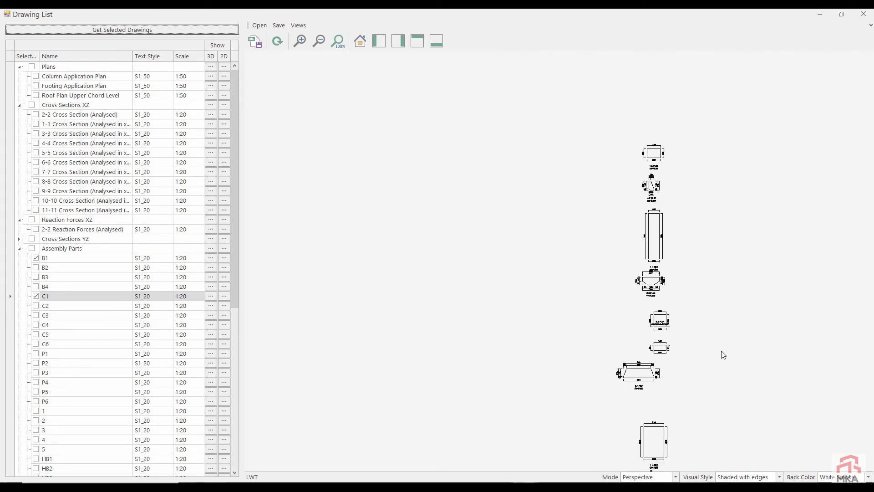
# Step: Close the drawing list and open the calculation reports
pyautogui.scroll(-1, 575, 329)
pyautogui.scroll(-1, 576, 329)
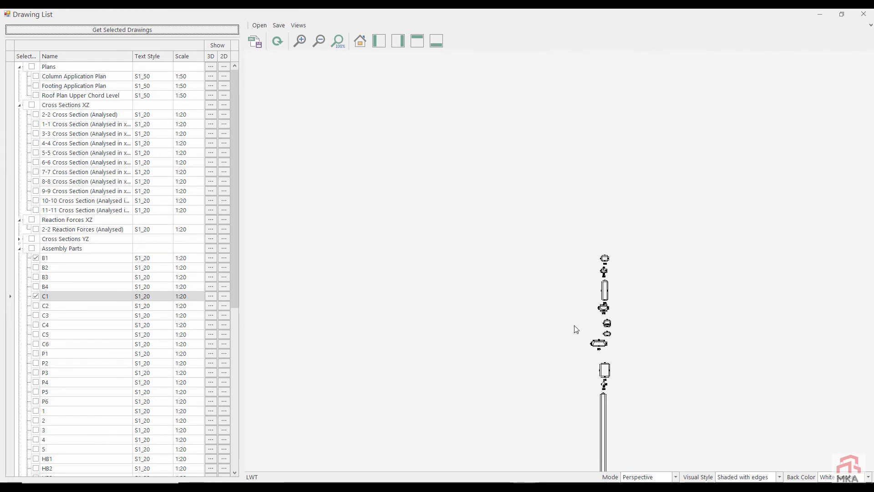
pyautogui.click(864, 14)
pyautogui.click(395, 53)
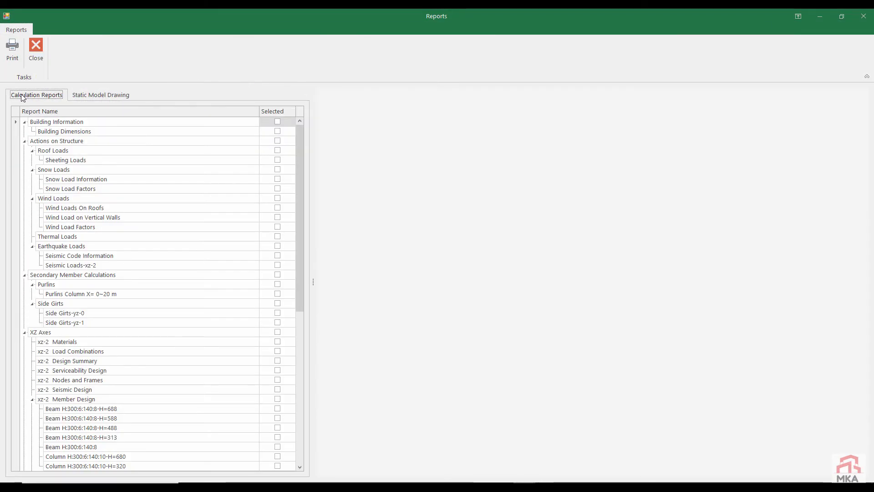
# Step: Generate a report preview covering Building Information, Actions on Structure, Secondary Member Calculations and XZ Axes
pyautogui.click(277, 121)
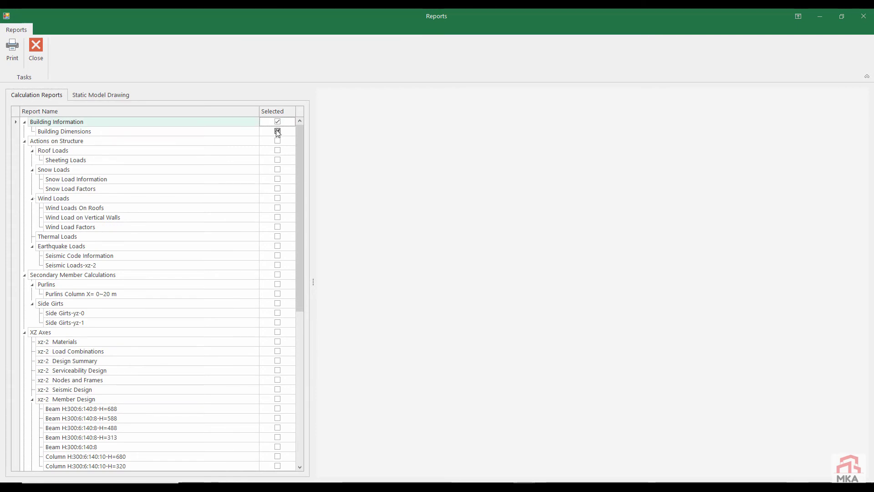
pyautogui.click(277, 140)
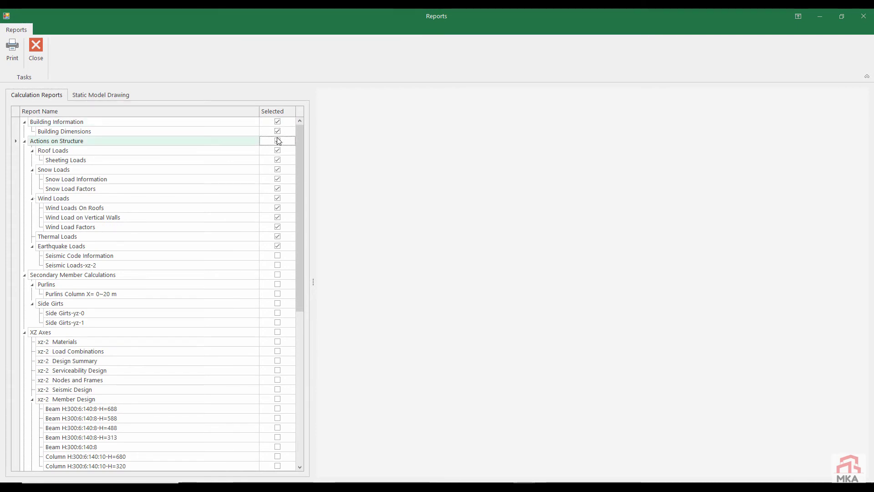
pyautogui.click(277, 332)
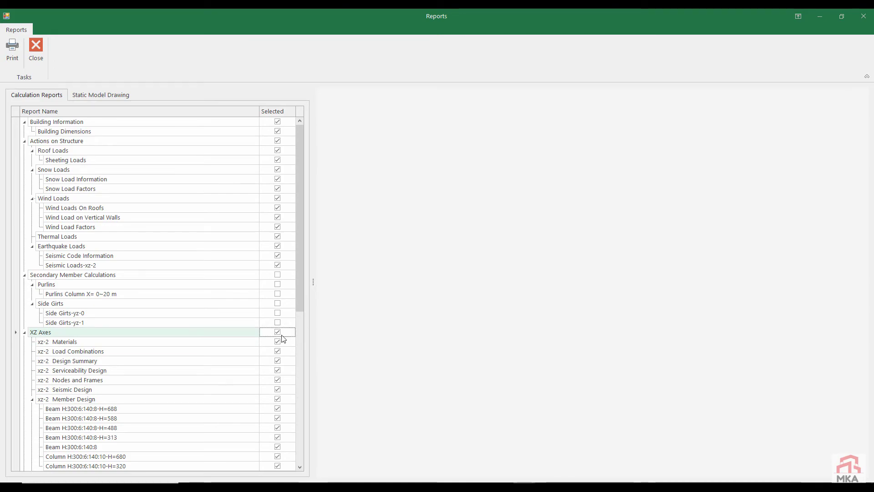
pyautogui.moveTo(297, 288); pyautogui.dragTo(301, 401)
pyautogui.click(21, 54)
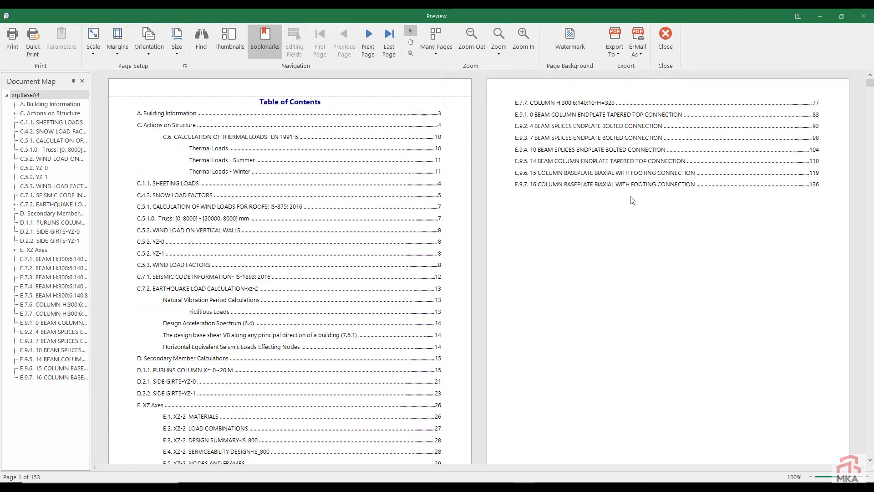
# Step: Review the report's table of contents, the structural configuration and design code tables in Building Information, and the roof sheeting loads
pyautogui.scroll(-5, 631, 200)
pyautogui.scroll(5, 630, 200)
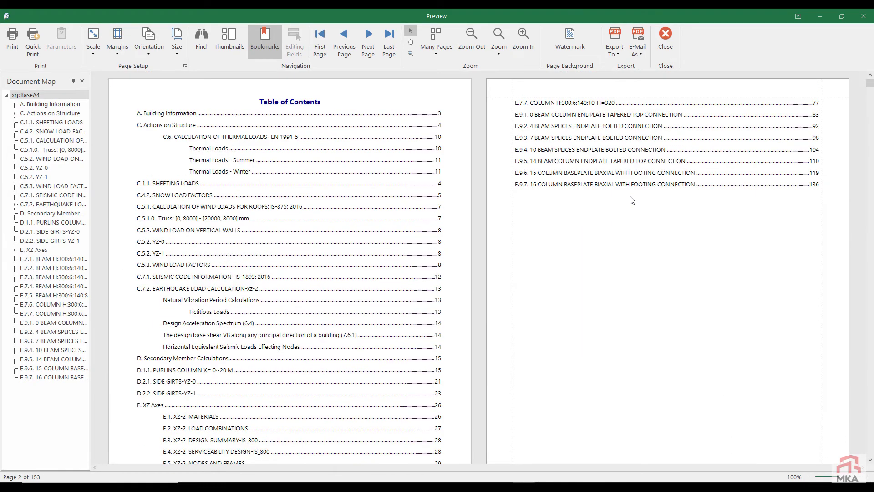
pyautogui.scroll(-10, 442, 201)
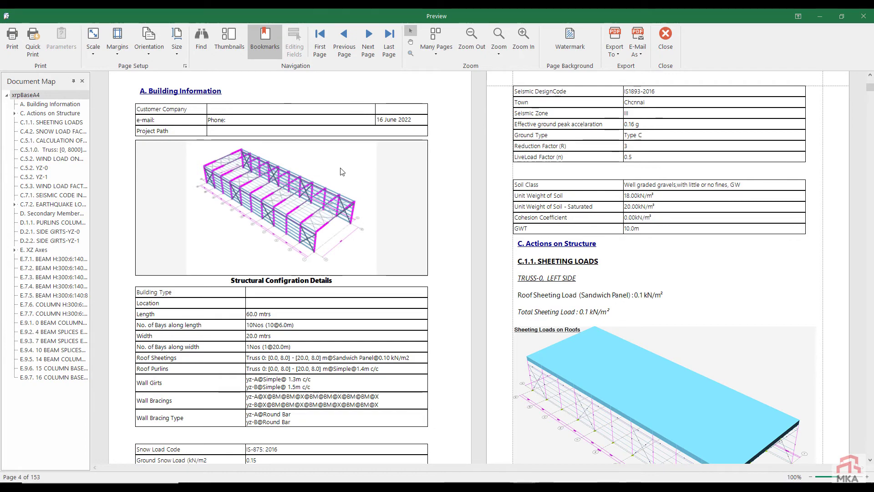
pyautogui.scroll(-3, 345, 168)
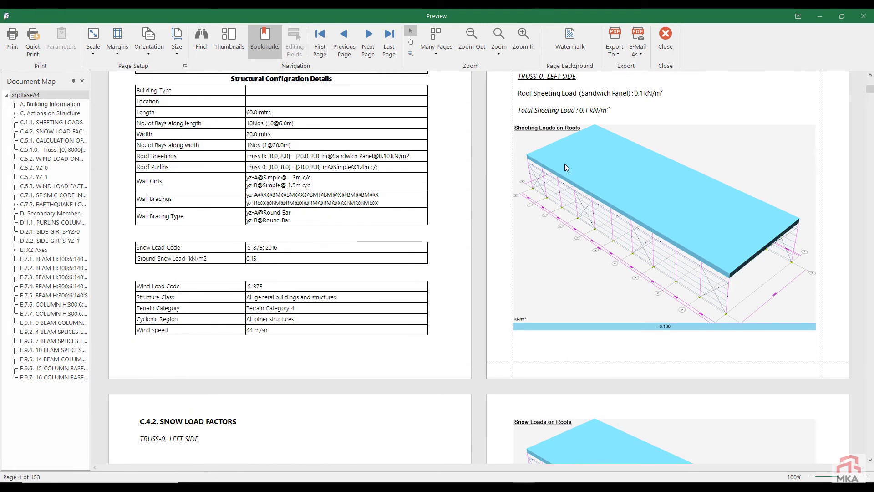
pyautogui.scroll(-2, 730, 182)
pyautogui.scroll(3, 730, 182)
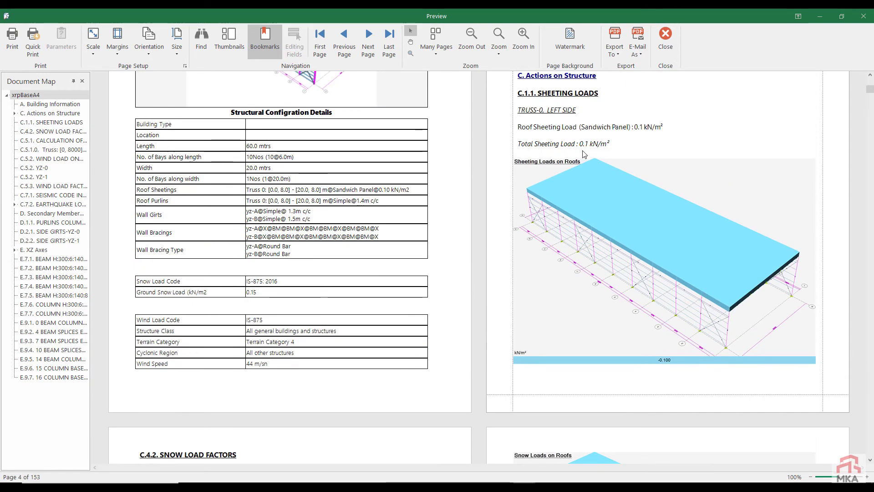
# Step: Review the roof snow loads, the IS-875 wind load calculation and the wind load diagrams for each wind direction
pyautogui.scroll(-4, 657, 205)
pyautogui.scroll(-2, 621, 234)
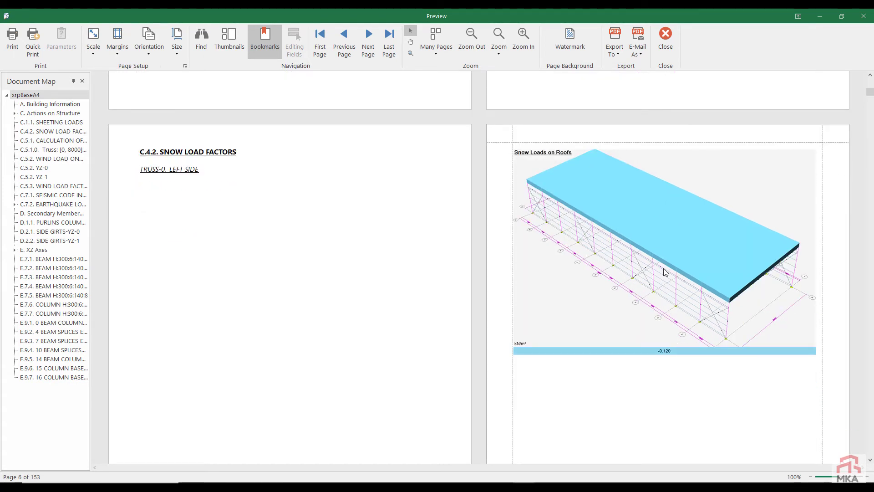
pyautogui.scroll(-10, 664, 272)
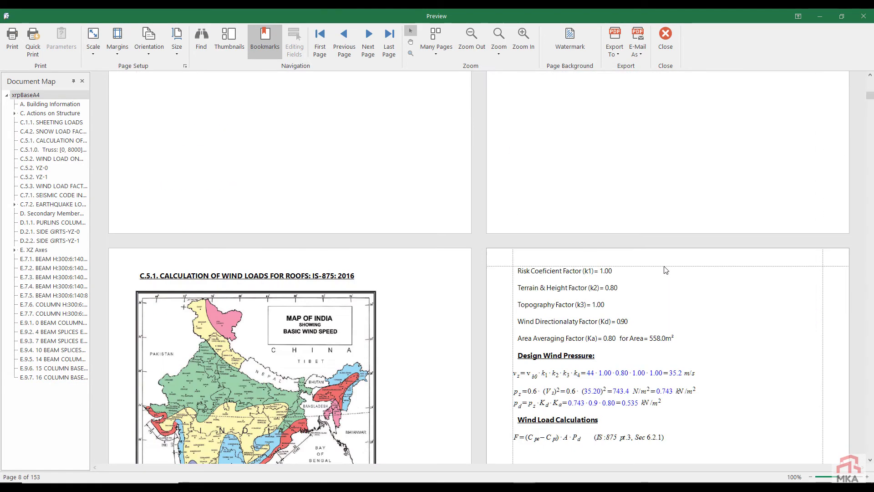
pyautogui.scroll(-4, 666, 270)
pyautogui.scroll(-15, 576, 234)
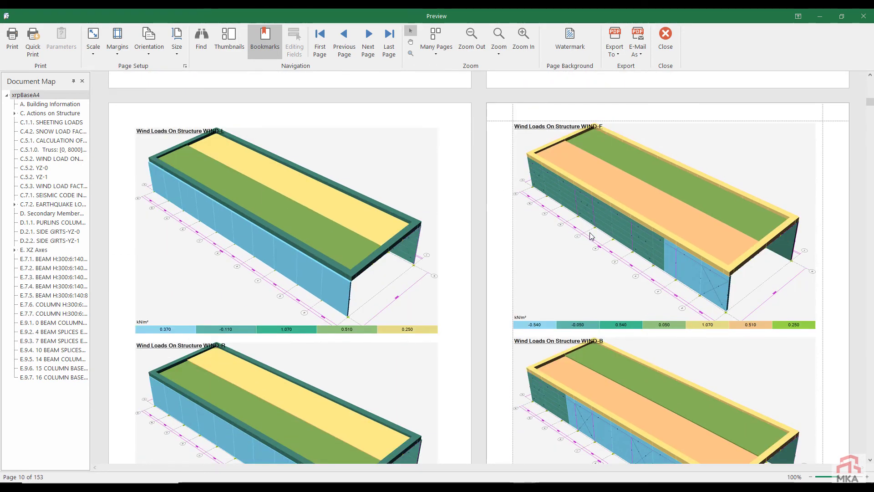
pyautogui.scroll(-2, 592, 236)
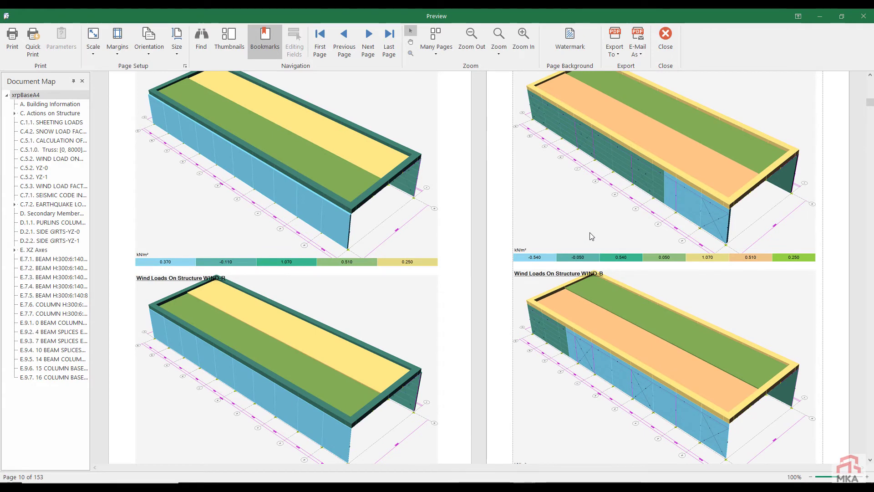
pyautogui.scroll(4, 356, 244)
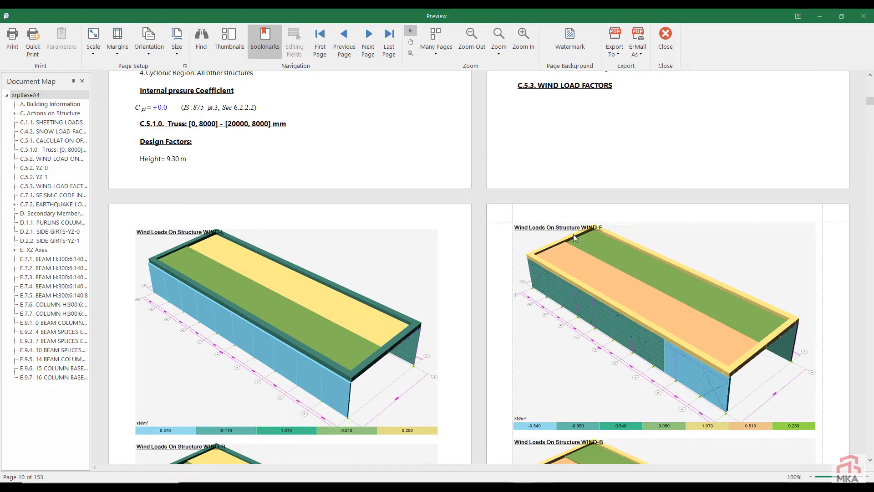
pyautogui.scroll(-3, 345, 283)
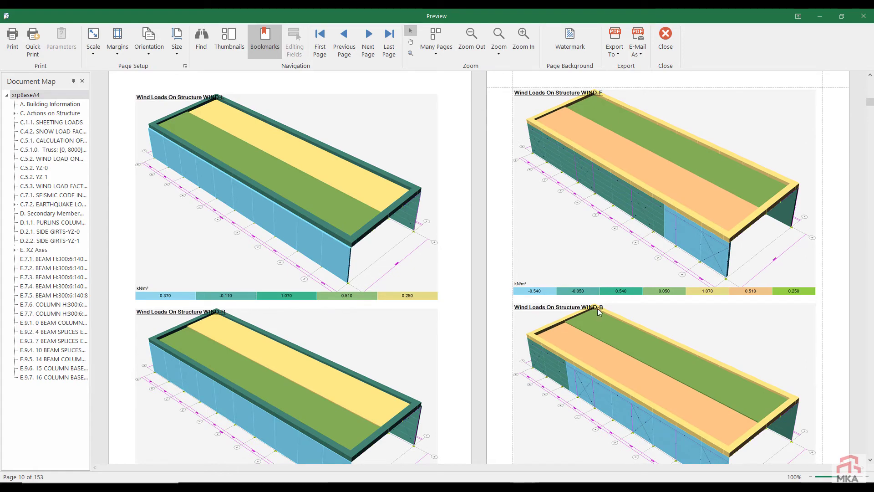
pyautogui.scroll(-5, 597, 308)
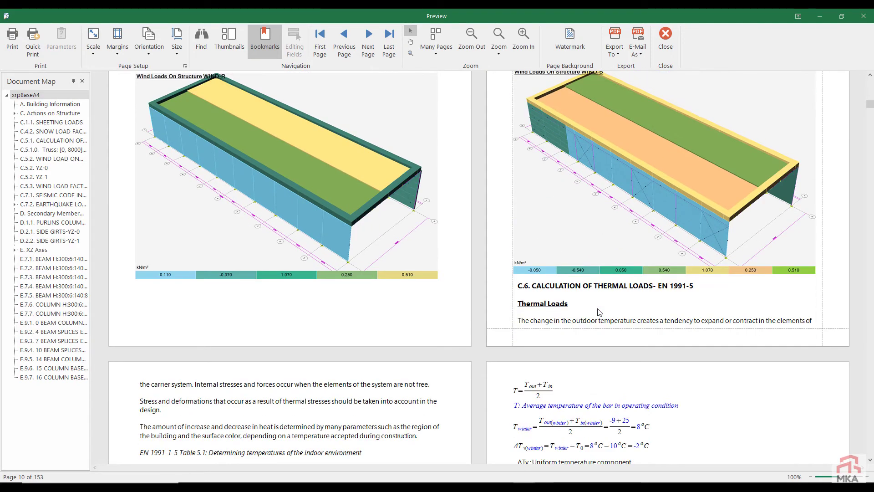
# Step: Review the EN 1991-5 thermal load calculation, the IS-1893 seismic code information and the xz-2 earthquake load calculation
pyautogui.scroll(-2, 600, 312)
pyautogui.scroll(2, 599, 312)
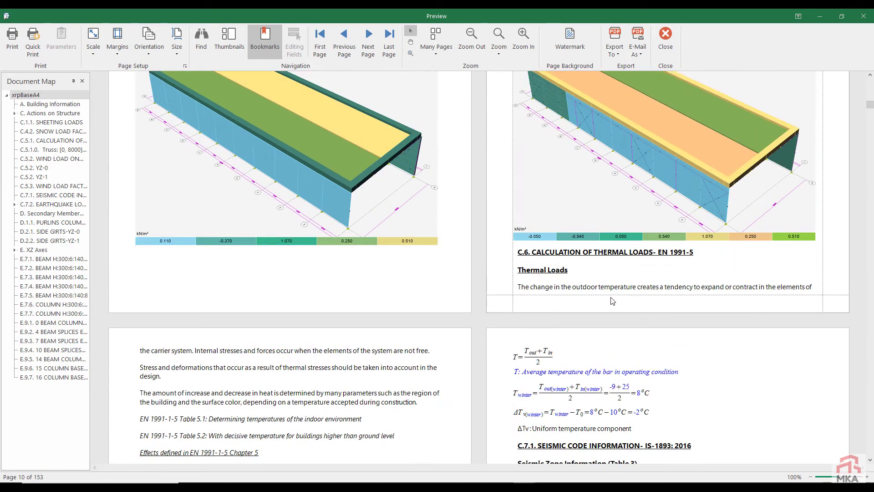
pyautogui.scroll(-4, 608, 223)
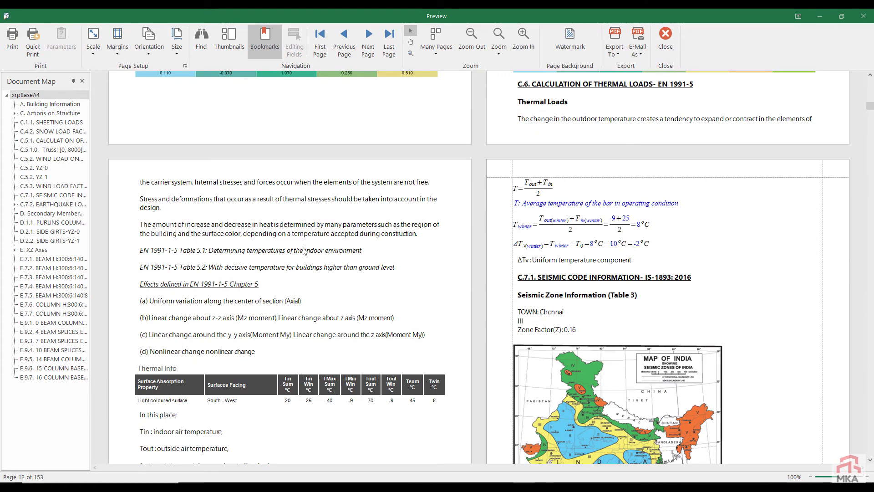
pyautogui.scroll(-3, 310, 246)
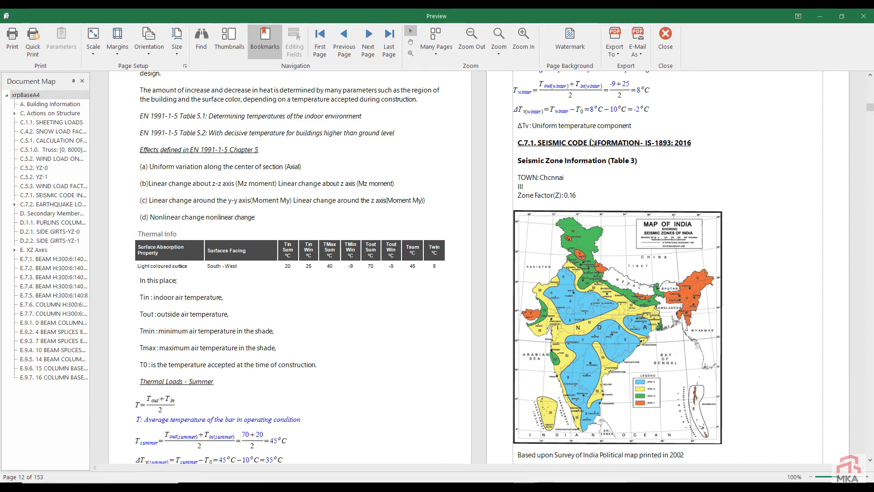
pyautogui.scroll(-8, 727, 203)
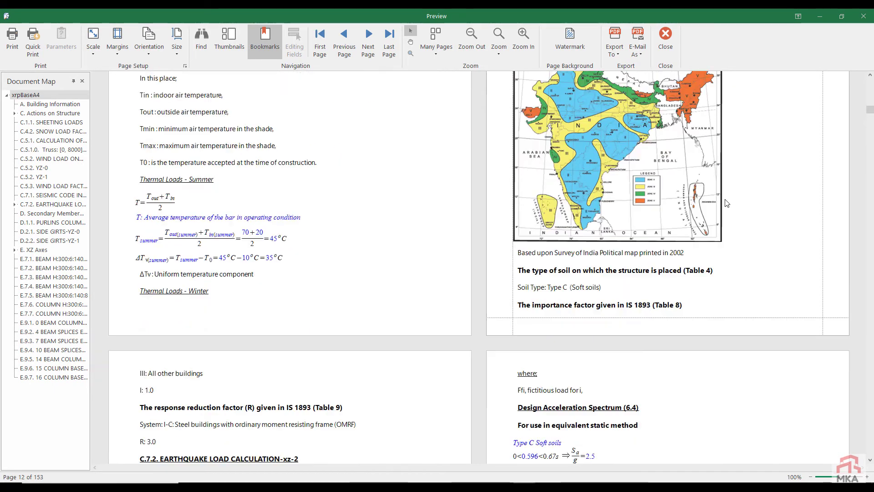
pyautogui.scroll(-4, 727, 203)
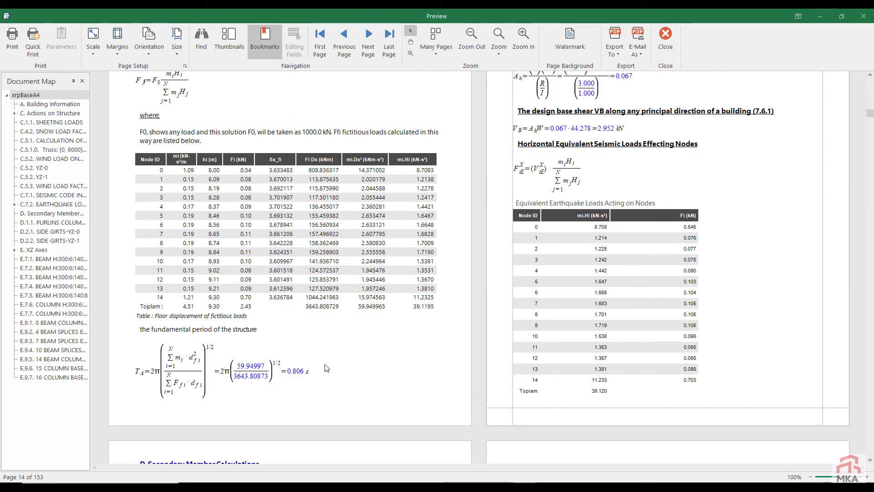
# Step: Examine the secondary member calculations for the C200-15 purlins and side girts, including resistance and deflection checks
pyautogui.scroll(-3, 673, 301)
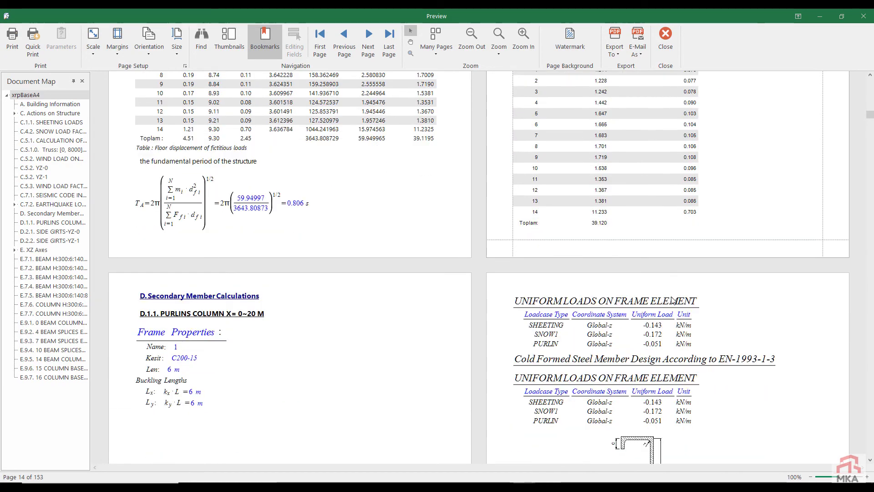
pyautogui.scroll(-10, 673, 198)
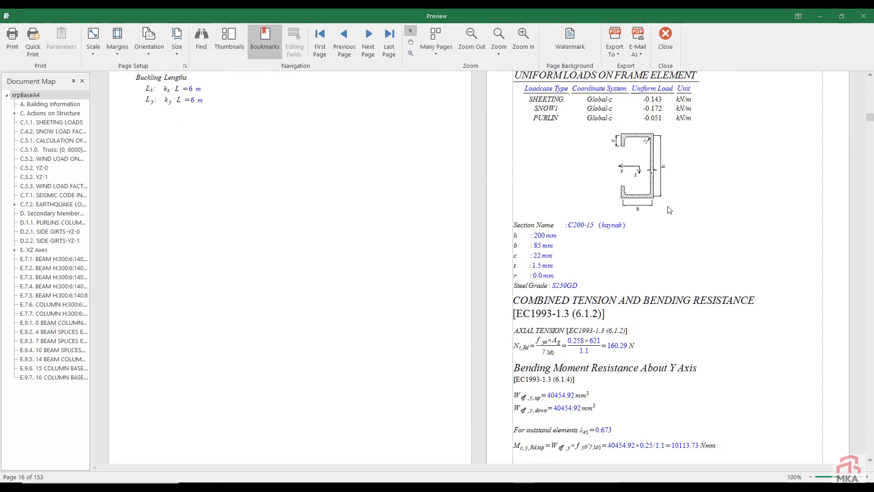
pyautogui.scroll(7, 670, 210)
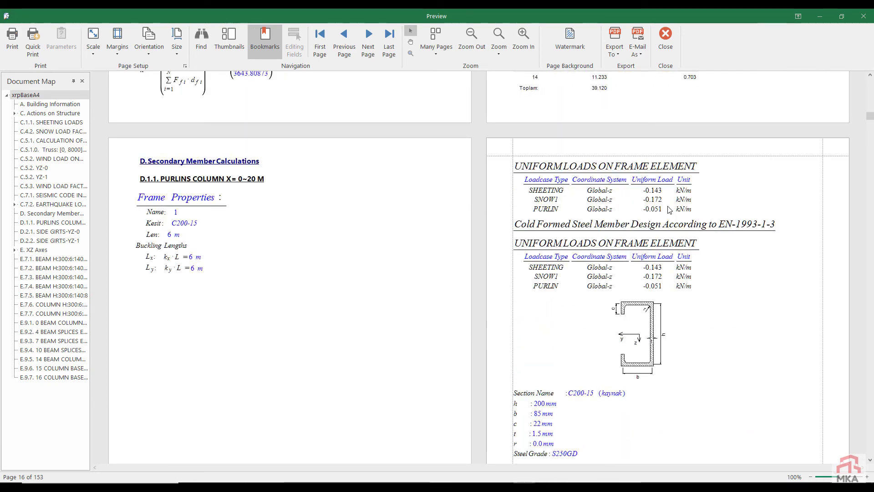
pyautogui.scroll(-4, 627, 253)
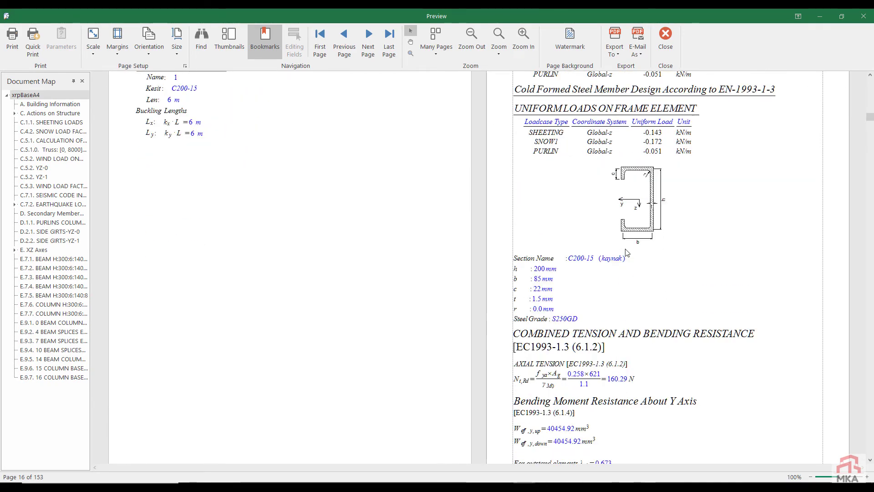
pyautogui.scroll(-15, 628, 251)
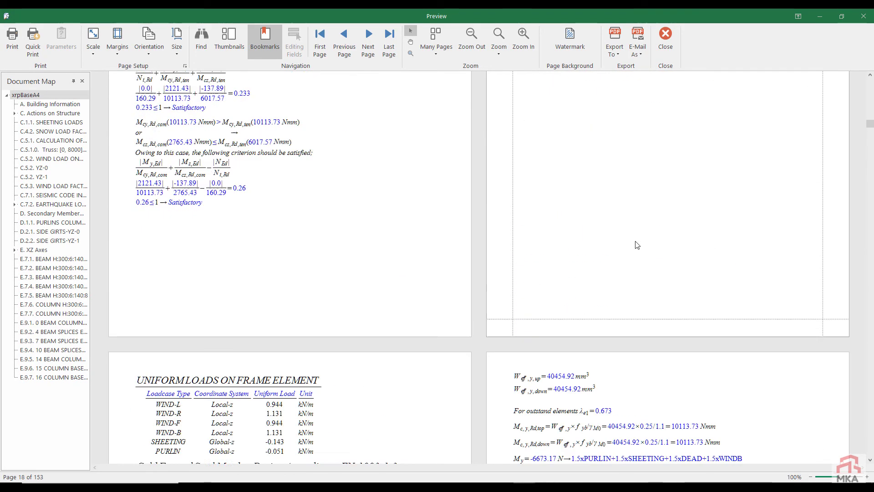
pyautogui.scroll(-8, 637, 245)
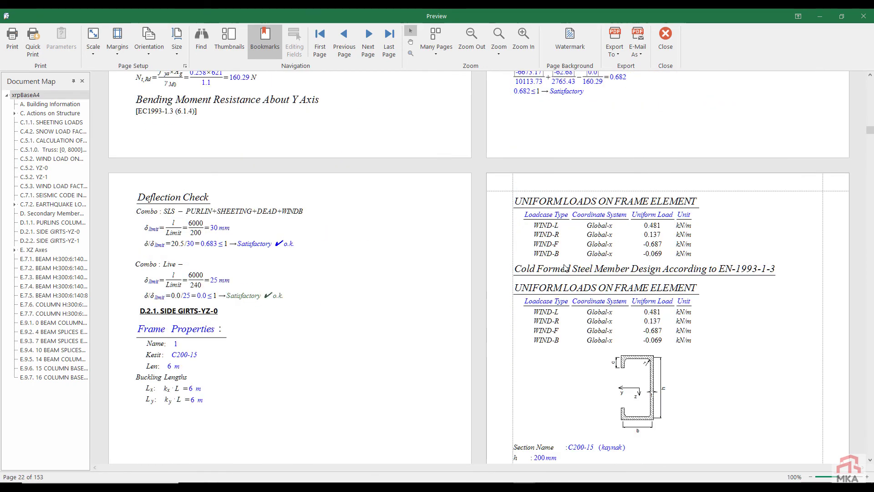
pyautogui.scroll(4, 564, 271)
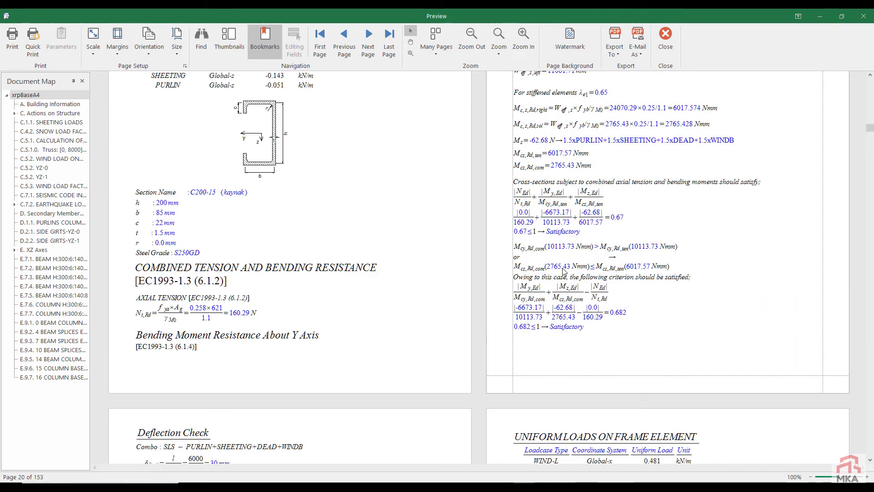
pyautogui.scroll(-15, 564, 272)
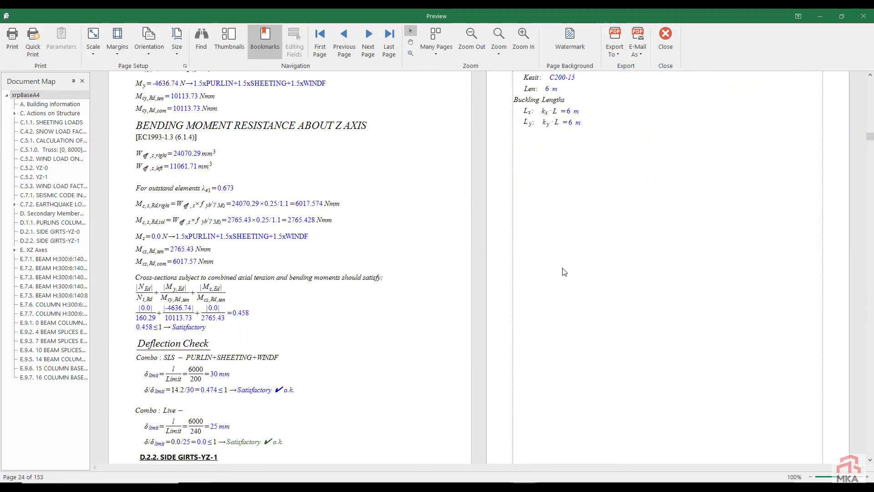
# Step: Examine the XZ-2 load combinations, the IS-800 design summary capacity ratios and the serviceability design table
pyautogui.scroll(-15, 564, 271)
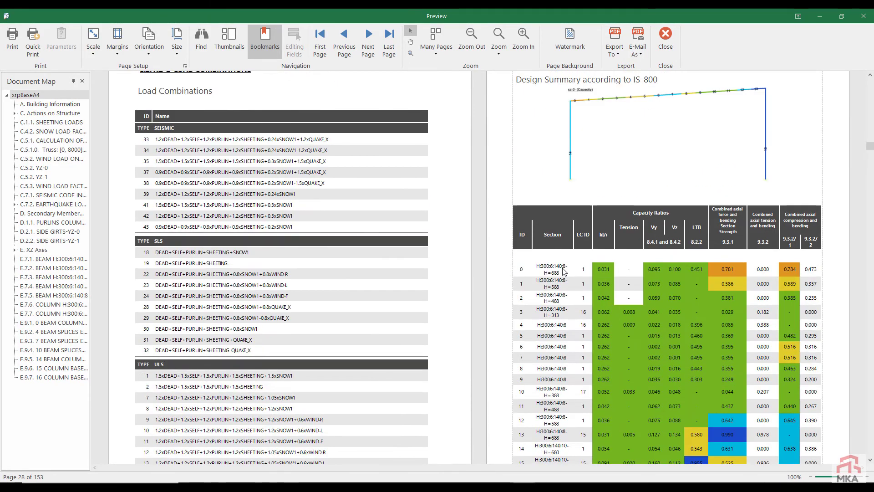
pyautogui.scroll(2, 367, 244)
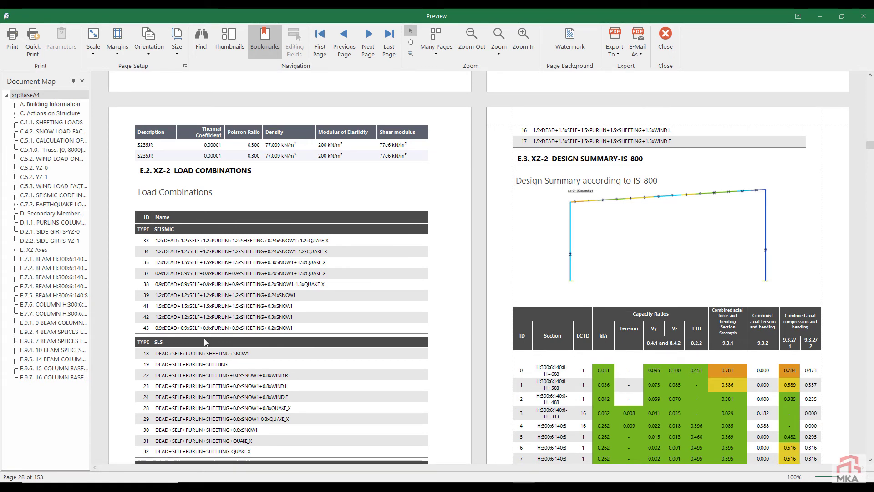
pyautogui.scroll(-1, 204, 341)
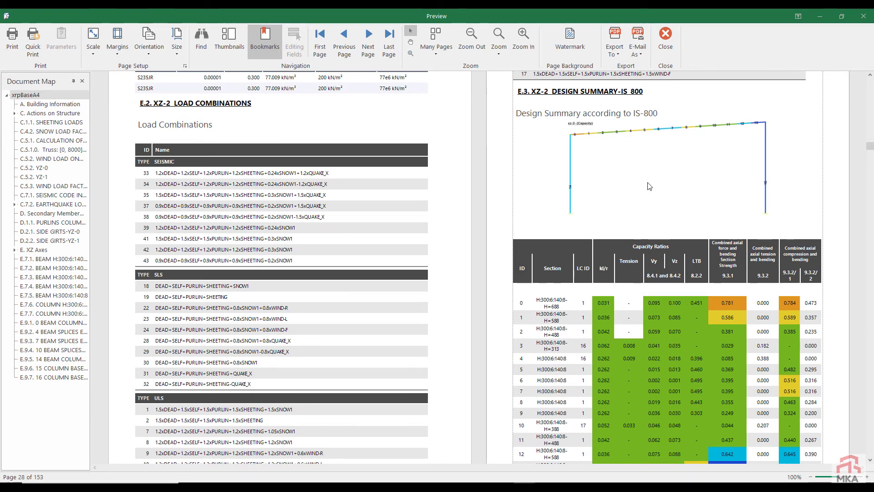
pyautogui.scroll(-1, 649, 186)
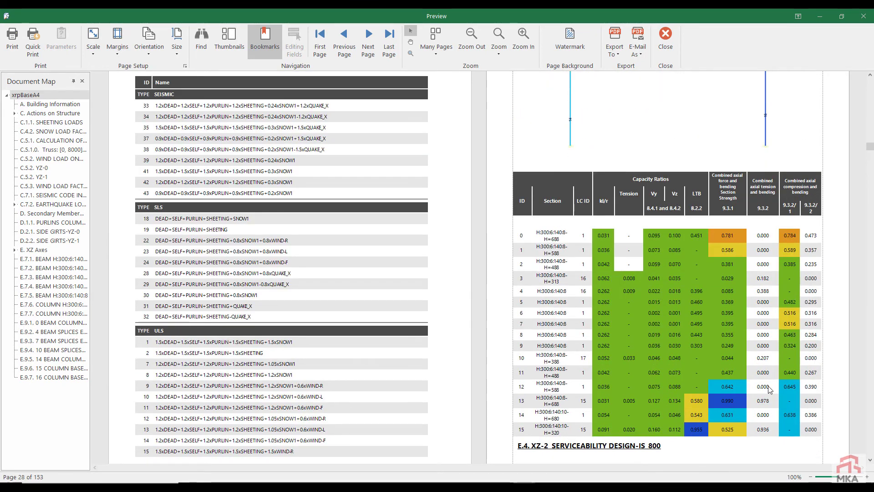
pyautogui.scroll(-3, 769, 390)
pyautogui.scroll(-2, 769, 389)
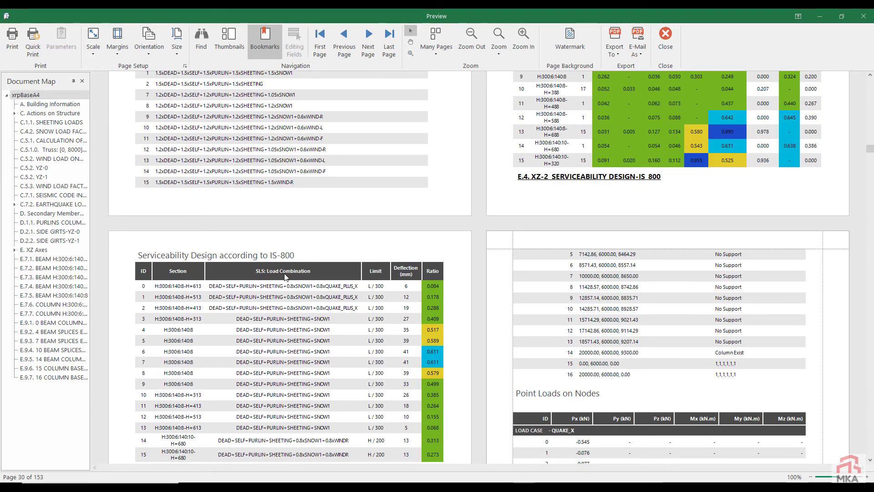
# Step: Examine the XZ-2 serviceability table, the nodes and frames diagram, the node information, nodal point loads and frame element tables
pyautogui.scroll(-1, 282, 291)
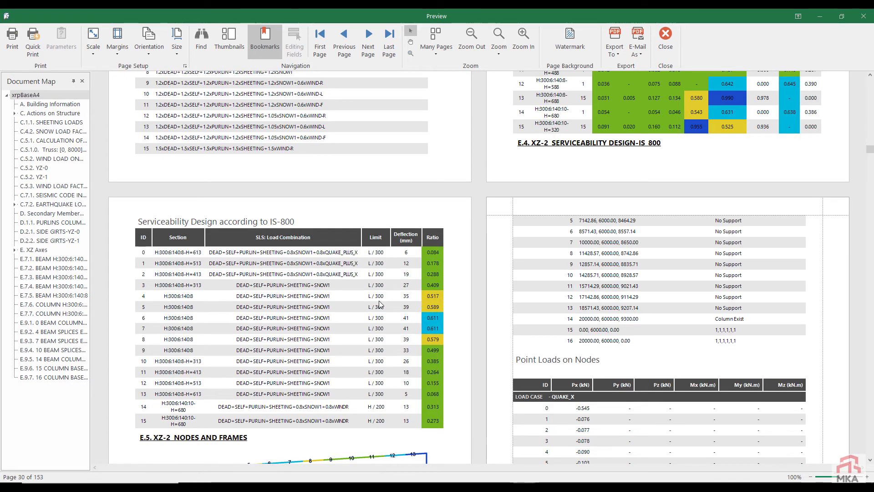
pyautogui.scroll(-4, 389, 353)
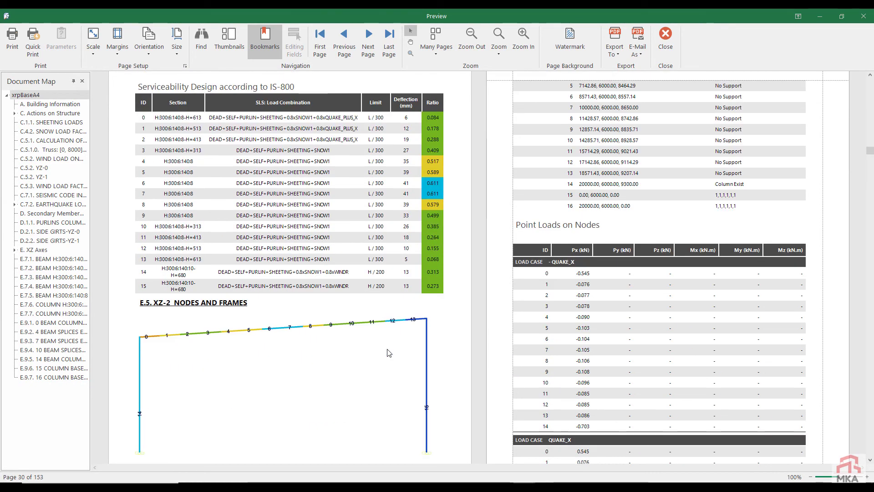
pyautogui.scroll(3, 313, 348)
pyautogui.scroll(-5, 313, 348)
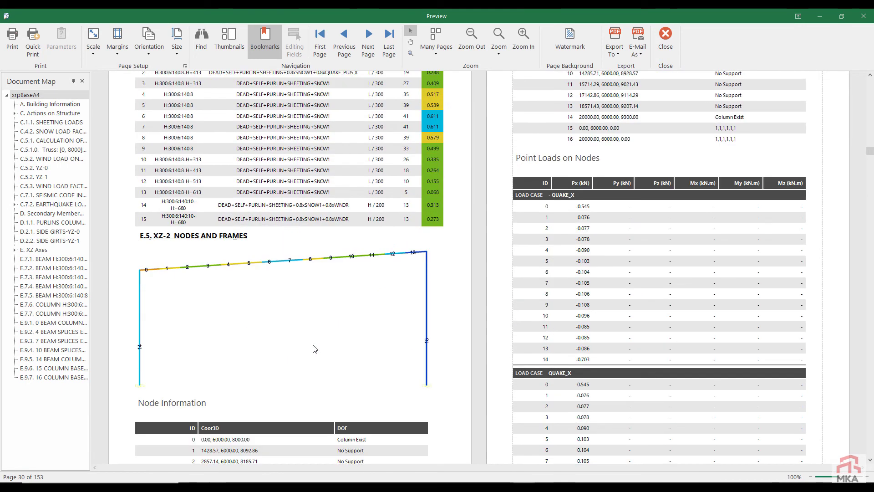
pyautogui.scroll(-3, 303, 349)
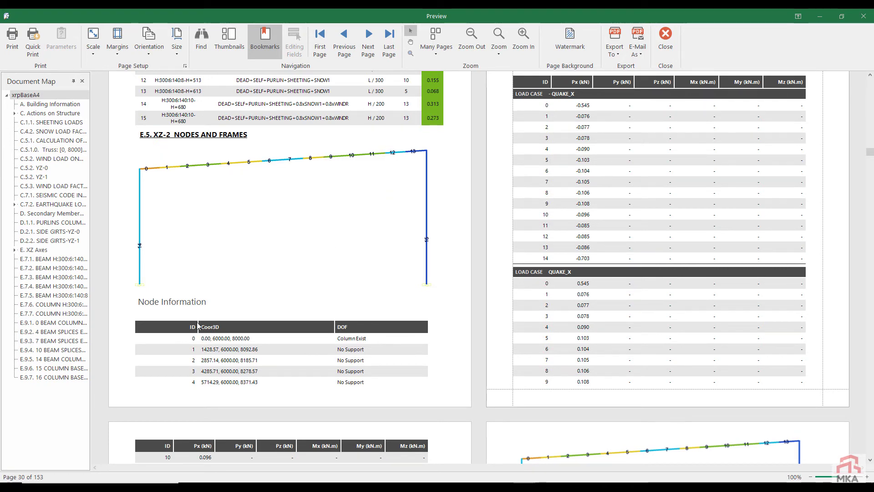
pyautogui.scroll(-6, 602, 272)
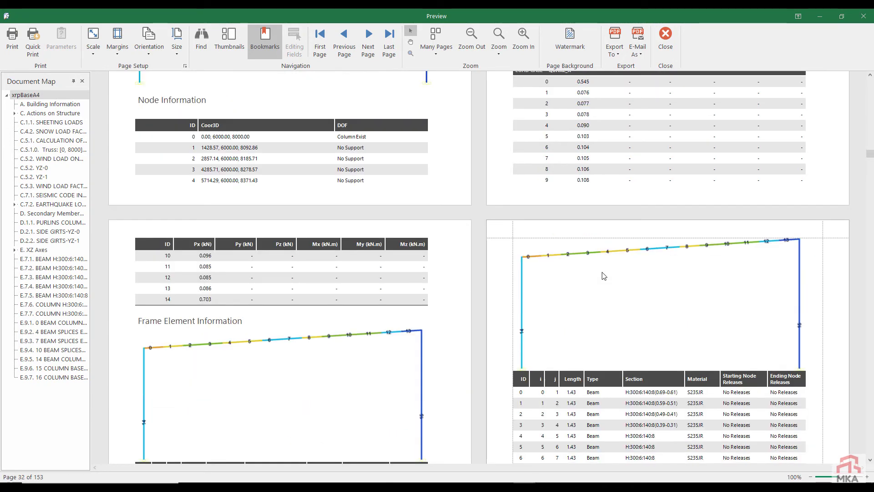
pyautogui.scroll(-4, 602, 273)
pyautogui.scroll(-1, 603, 272)
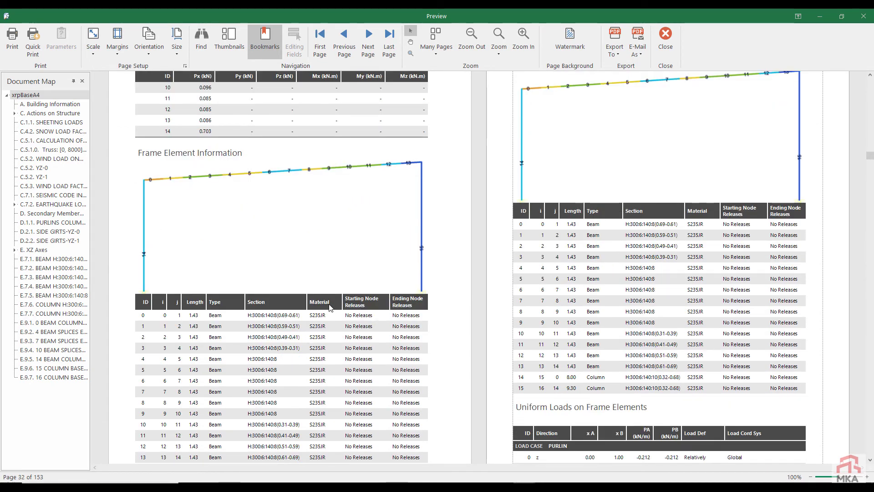
pyautogui.scroll(-6, 632, 273)
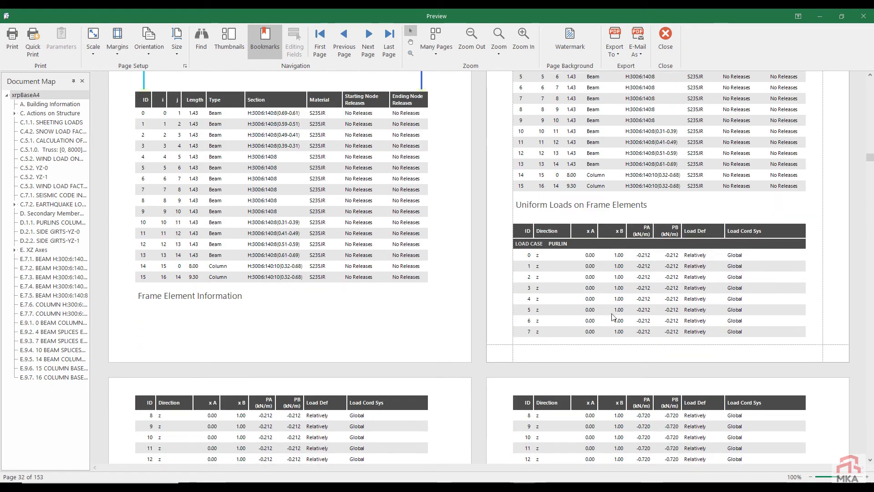
# Step: Review the uniform loads on frame elements per load case and the XZ-2 seismic story drift check
pyautogui.scroll(-20, 626, 312)
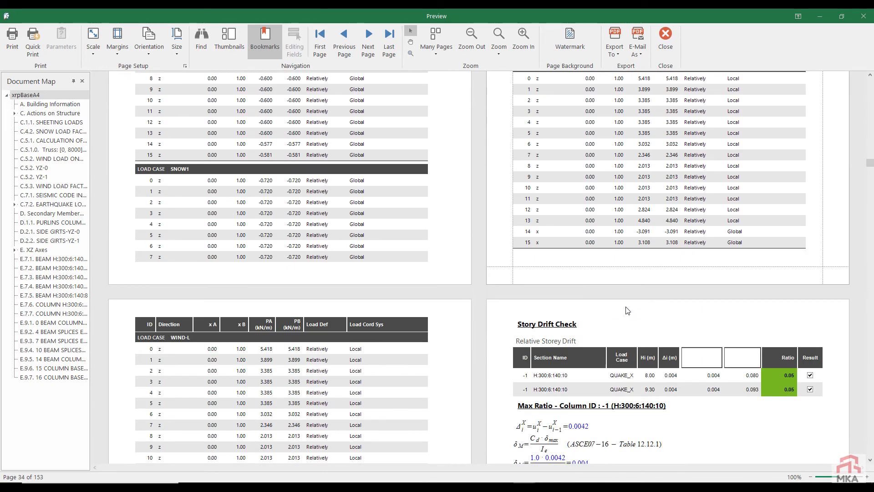
pyautogui.scroll(-2, 627, 311)
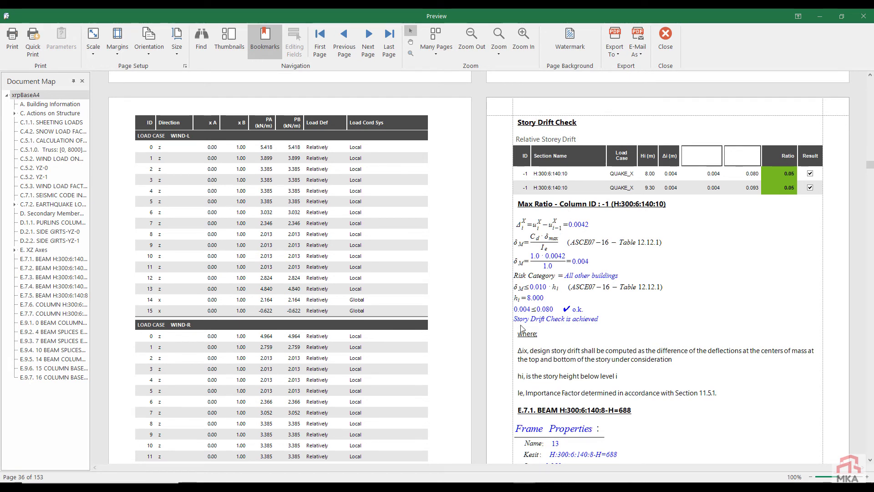
pyautogui.scroll(-5, 570, 321)
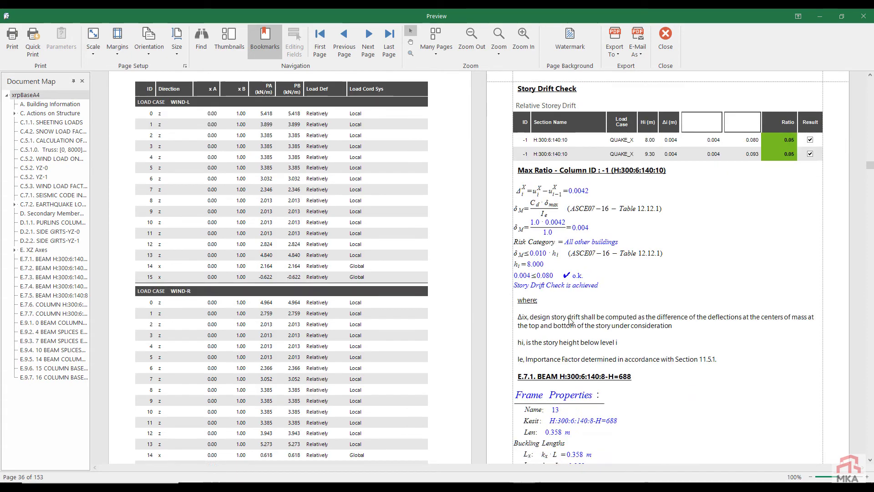
pyautogui.scroll(-2, 570, 322)
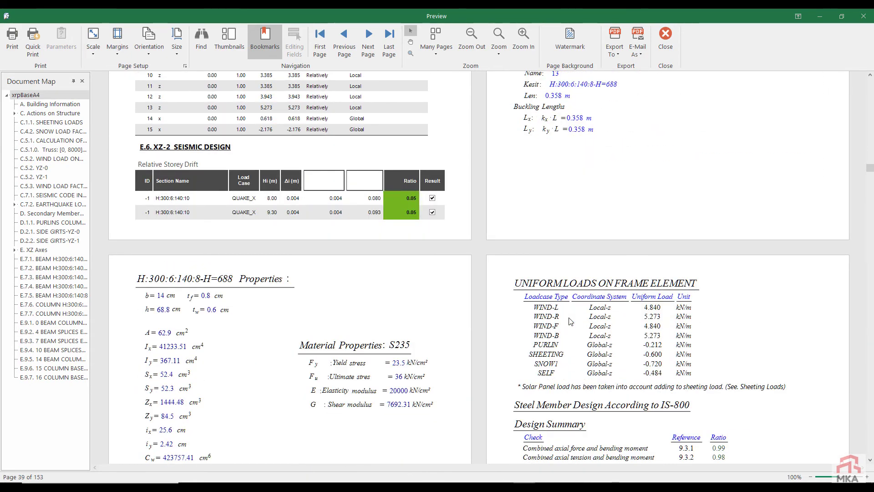
# Step: Examine the H:300:6:140:8-H=688 beam calculation, covering section properties, IS-800 design summary, buckling, tension, shear, bending and deflection checks
pyautogui.scroll(-4, 242, 235)
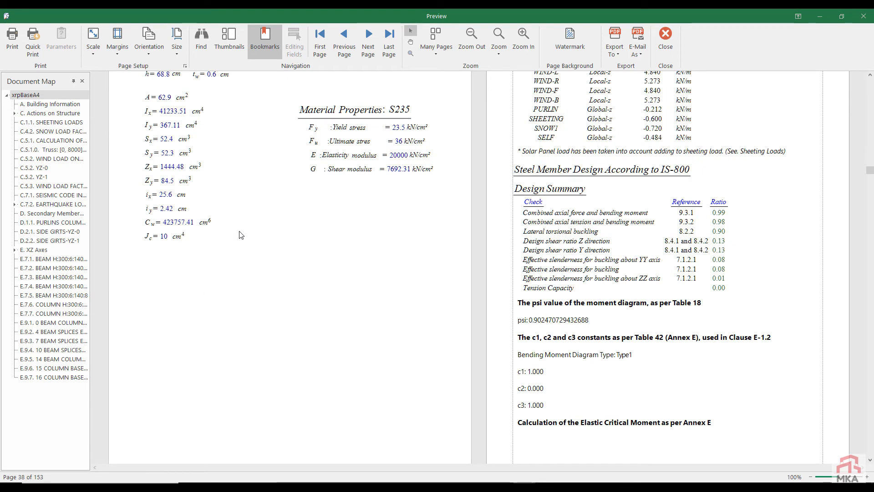
pyautogui.scroll(-2, 240, 234)
pyautogui.scroll(5, 136, 182)
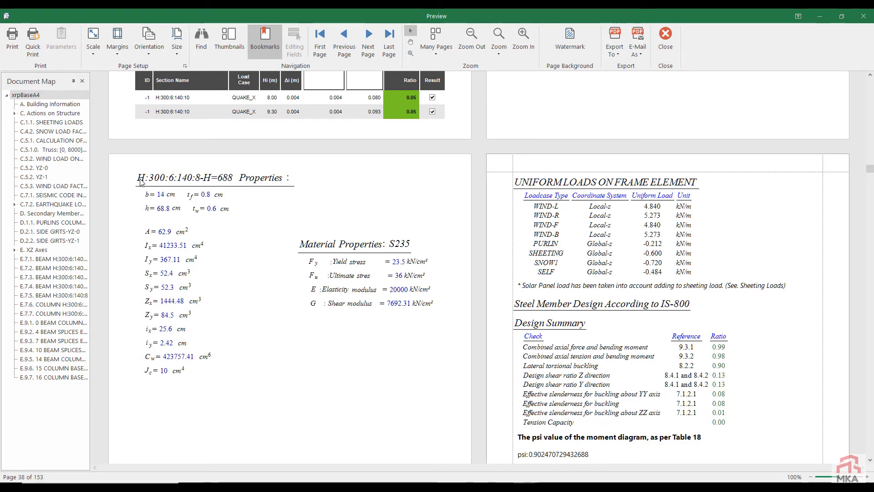
pyautogui.scroll(-3, 536, 229)
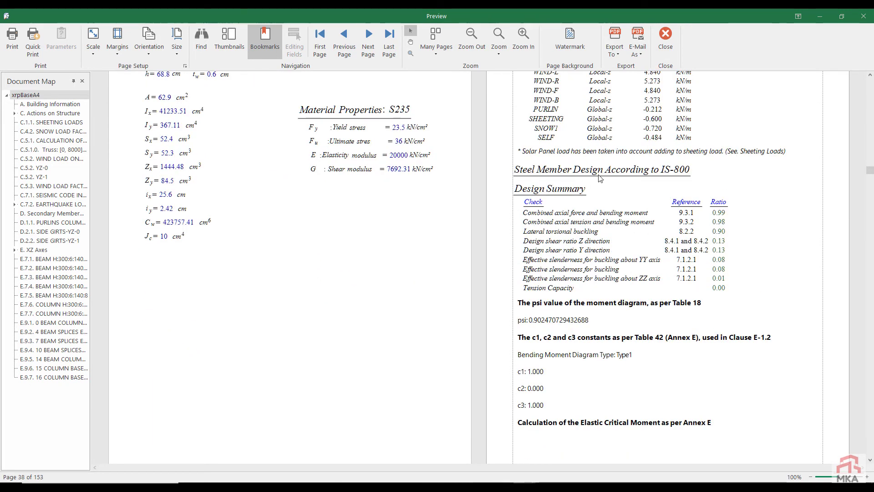
pyautogui.scroll(-3, 599, 252)
pyautogui.scroll(-7, 599, 251)
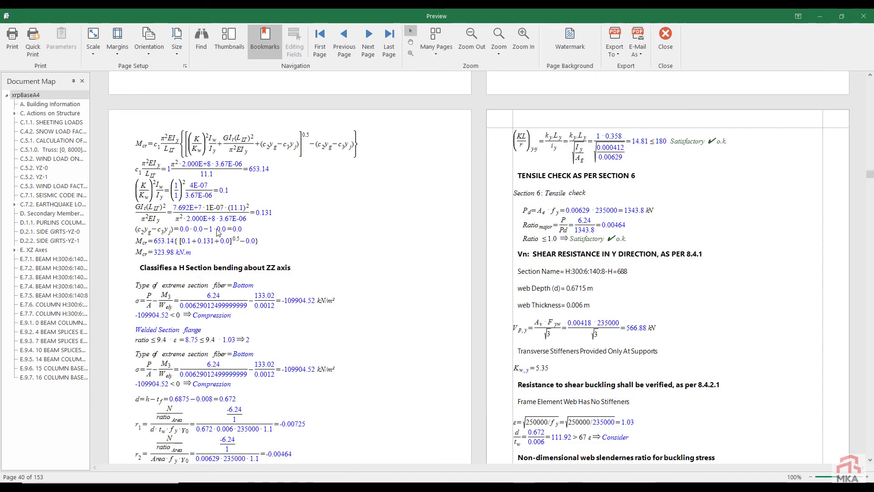
pyautogui.scroll(-2, 228, 232)
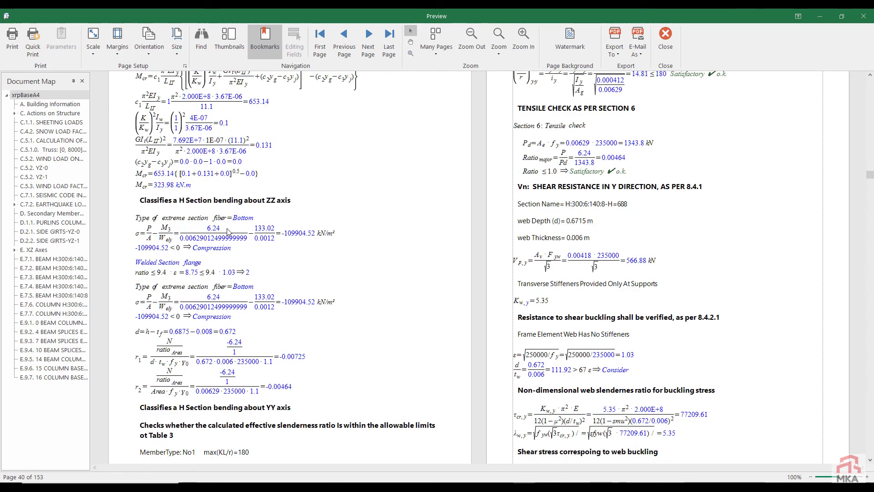
pyautogui.scroll(-5, 227, 232)
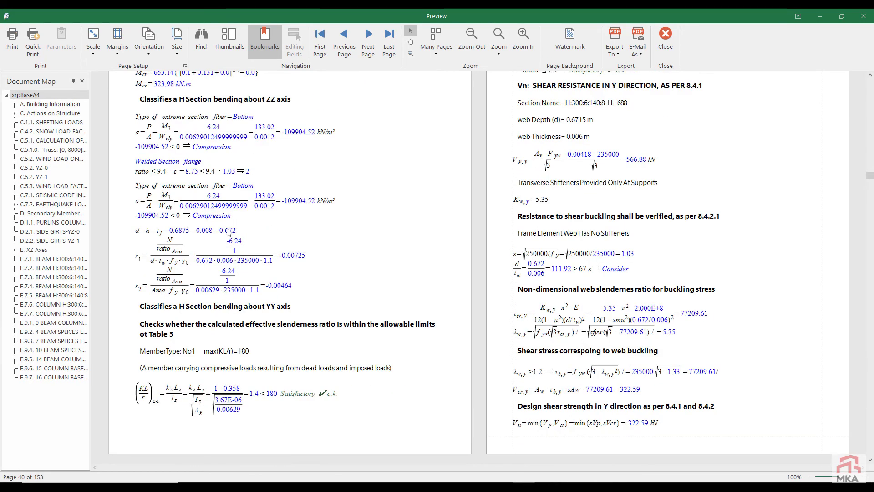
pyautogui.scroll(-16, 229, 232)
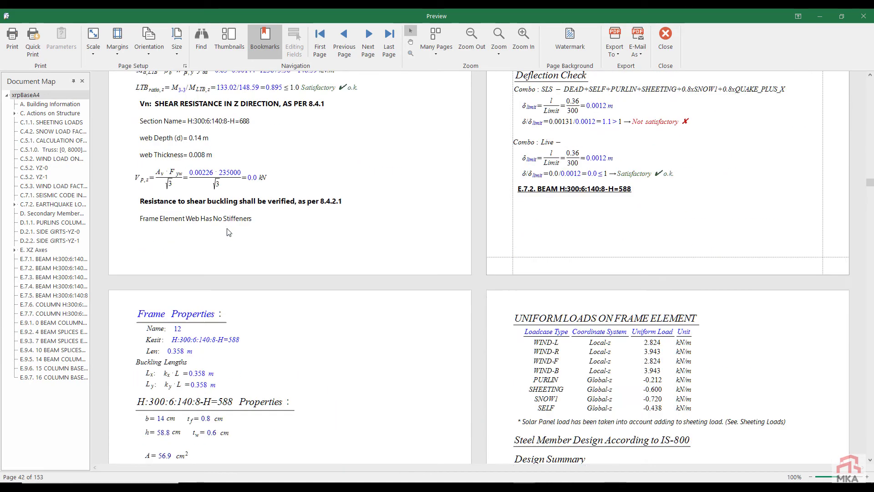
pyautogui.scroll(5, 229, 232)
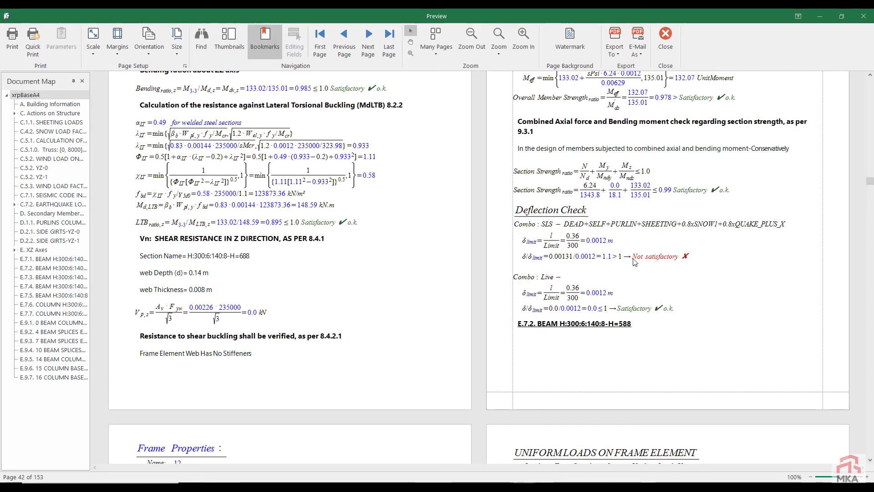
# Step: Review the E.9 connection calculations for the tapered beam-column endplate and bolted beam splices, including plate data, load combinations and capacity ratios
pyautogui.moveTo(869, 184); pyautogui.dragTo(871, 279)
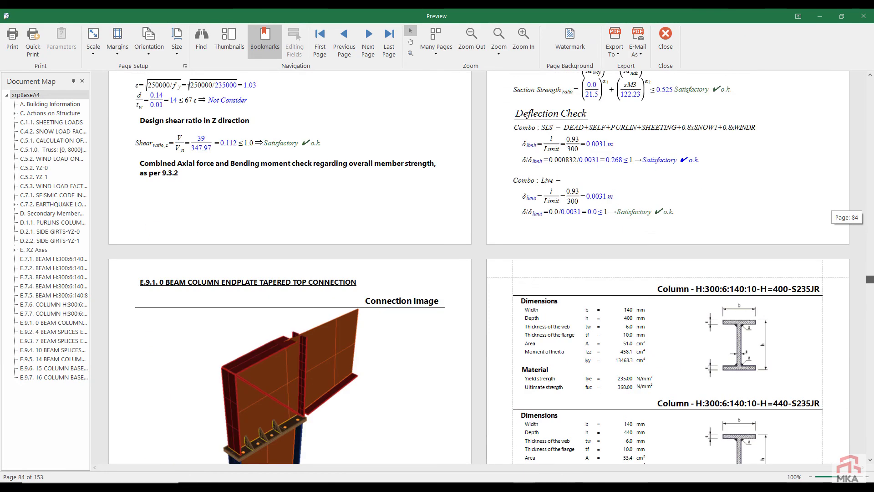
pyautogui.scroll(-8, 400, 296)
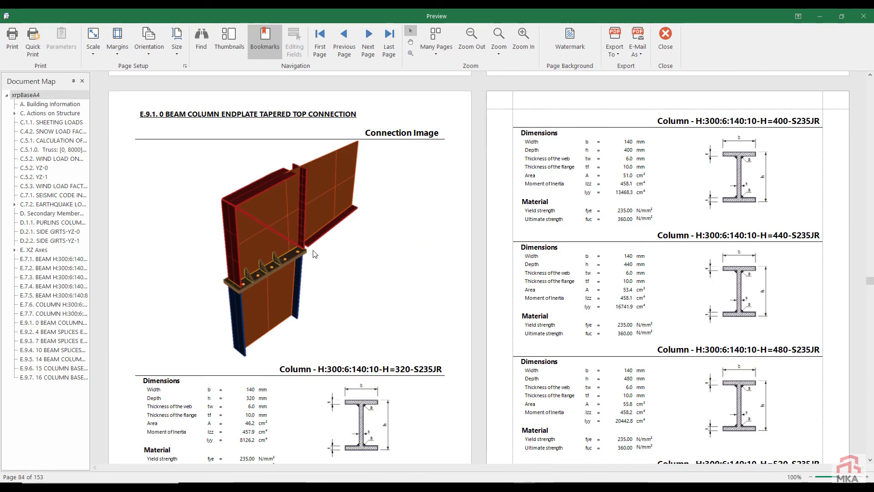
pyautogui.scroll(-10, 337, 248)
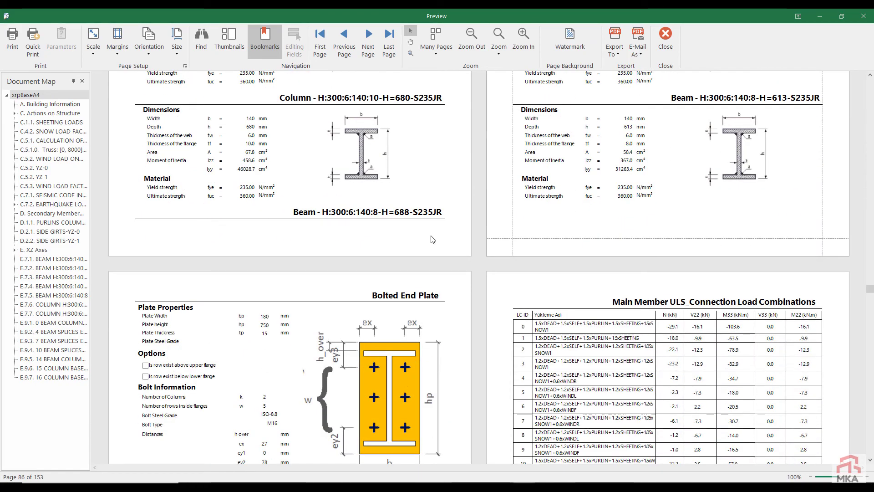
pyautogui.scroll(-20, 688, 150)
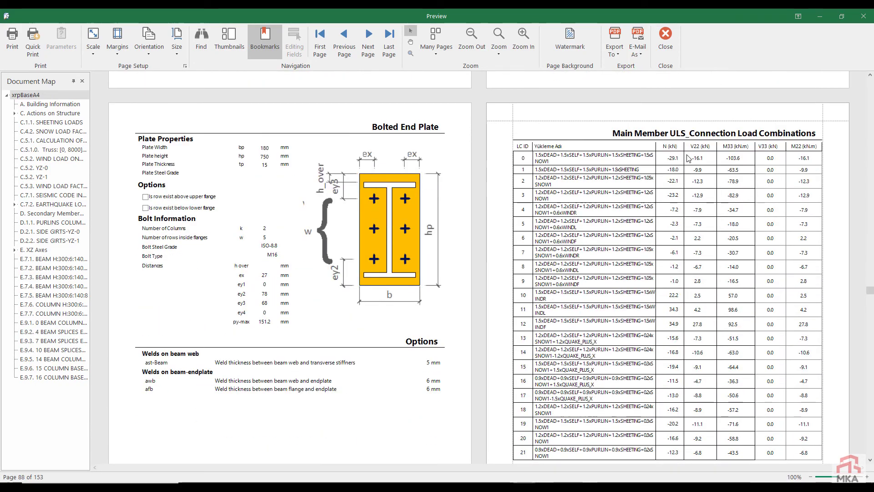
pyautogui.scroll(-8, 711, 211)
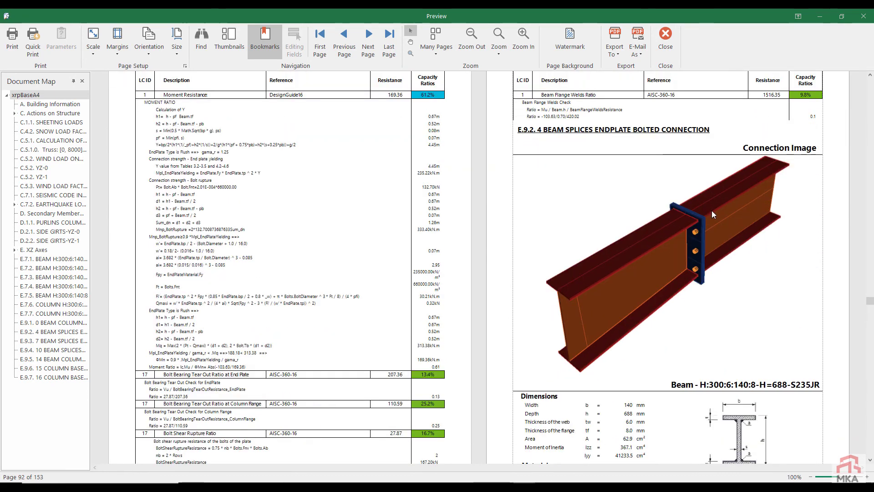
pyautogui.scroll(2, 713, 213)
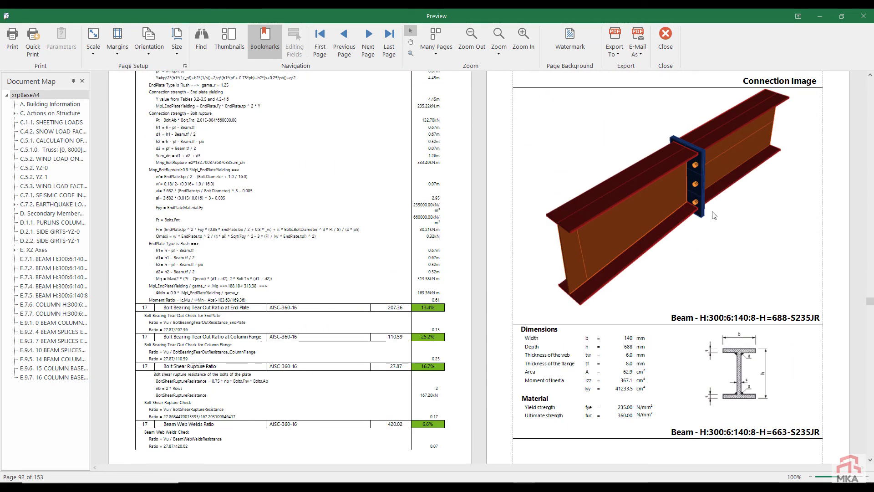
pyautogui.scroll(-15, 714, 215)
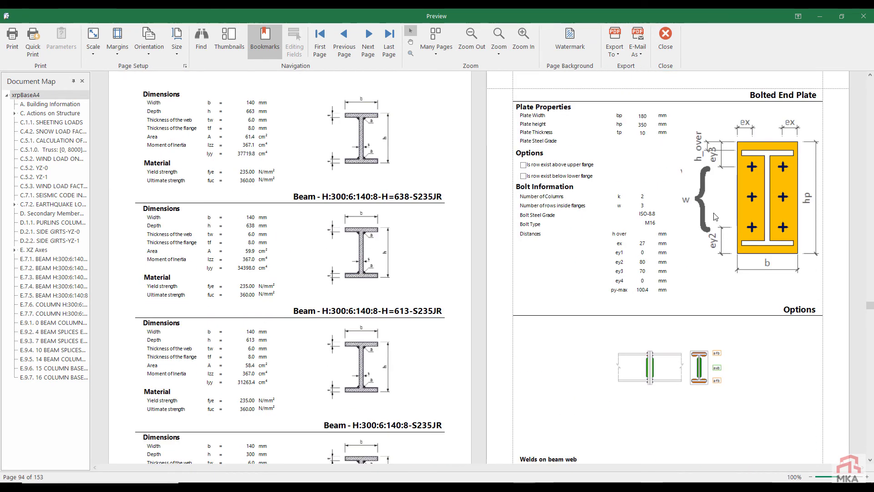
pyautogui.scroll(-20, 715, 216)
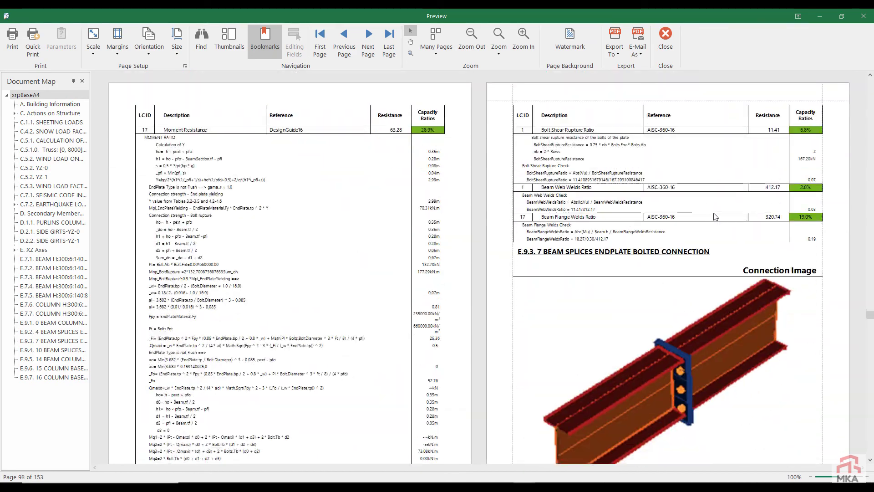
pyautogui.scroll(-6, 714, 213)
# Step: Examine the column base and pad foundation calculations, including soil bearing capacity, reinforcement, punching checks, load combinations and base plate data
pyautogui.moveTo(869, 322); pyautogui.dragTo(870, 379)
pyautogui.scroll(3, 598, 277)
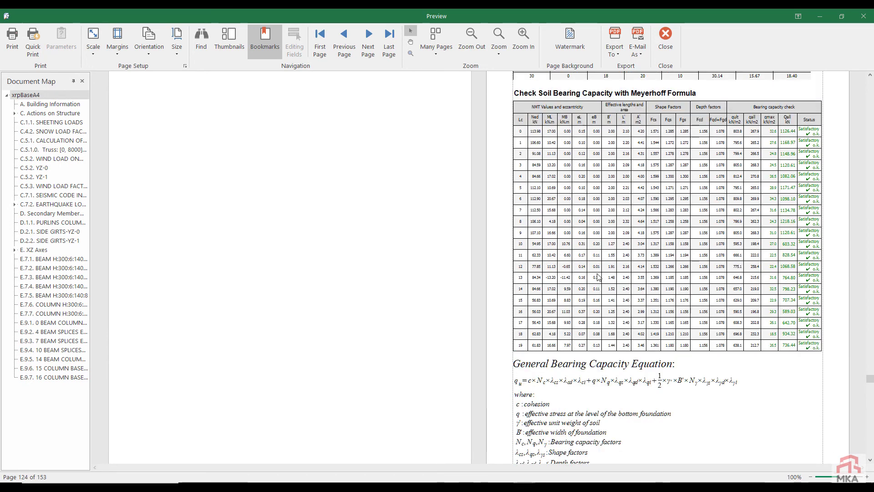
pyautogui.scroll(3, 599, 123)
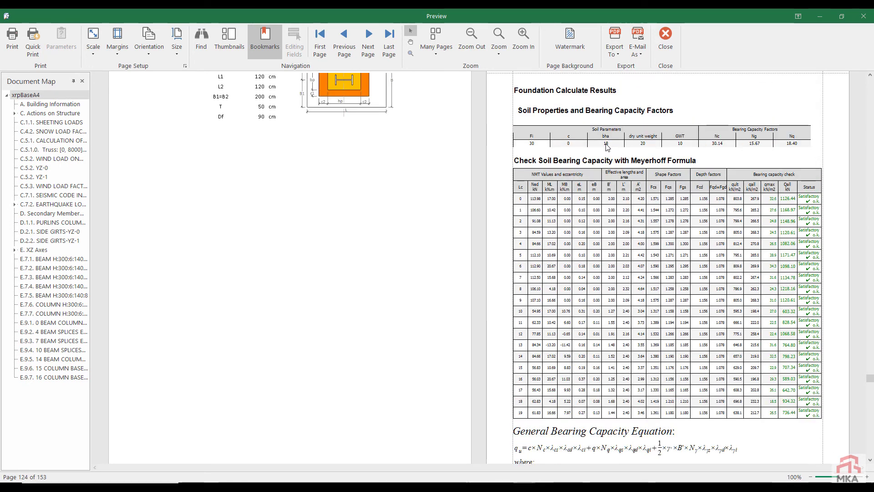
pyautogui.scroll(-20, 607, 147)
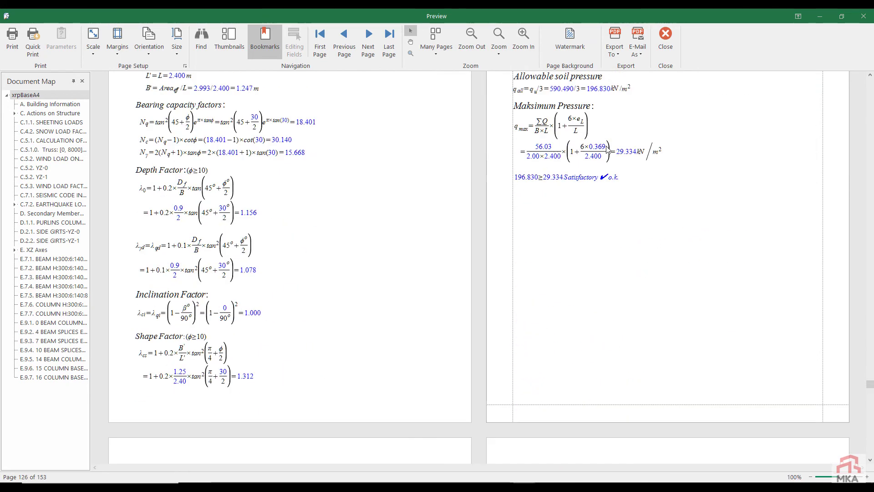
pyautogui.scroll(-20, 608, 150)
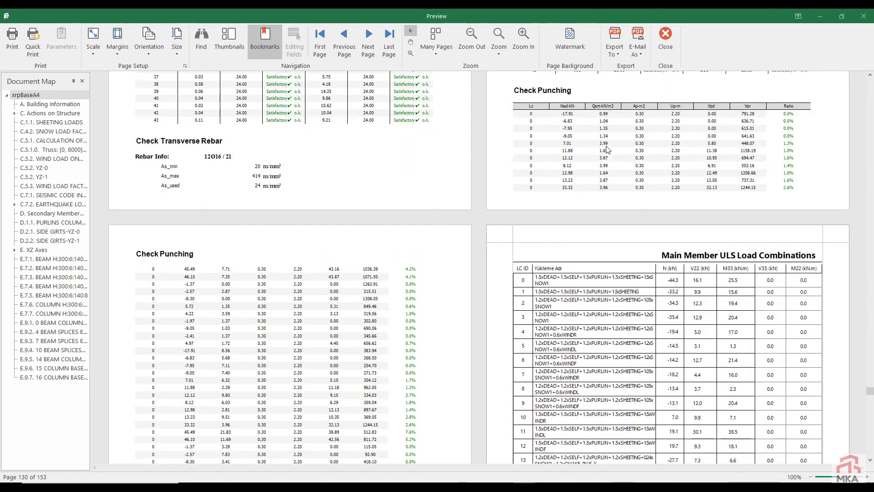
pyautogui.scroll(-20, 607, 149)
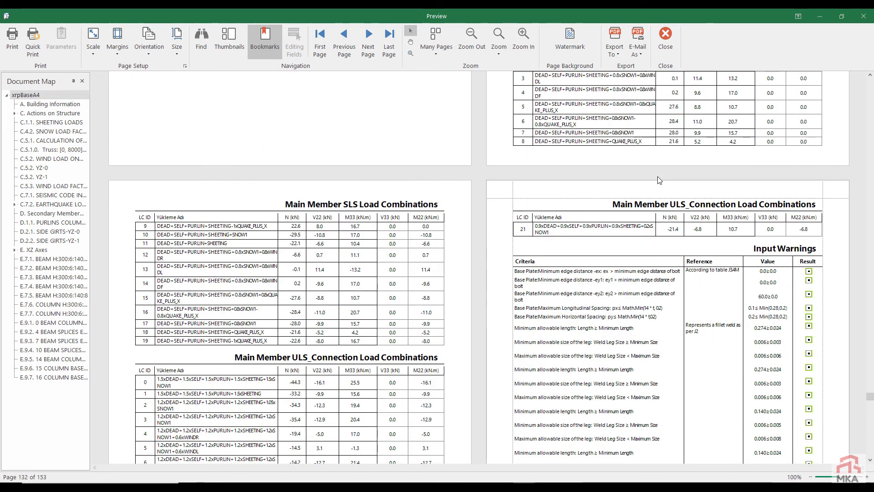
pyautogui.scroll(-20, 660, 180)
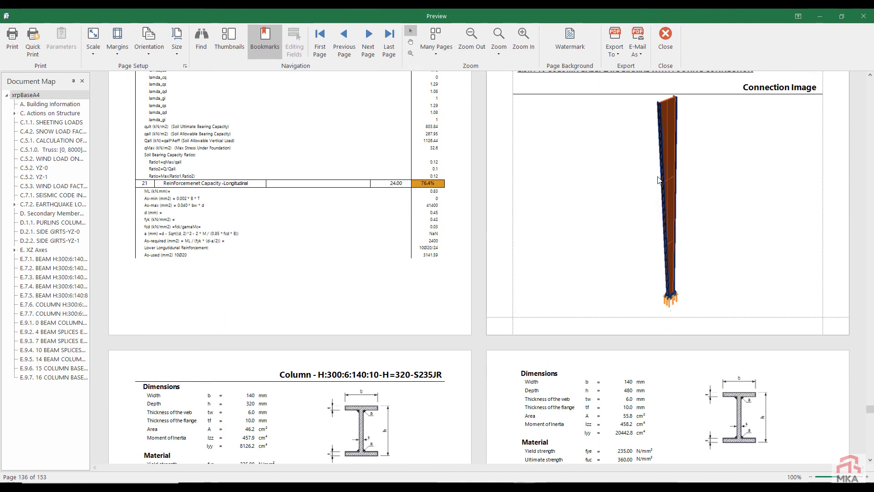
pyautogui.scroll(-20, 659, 180)
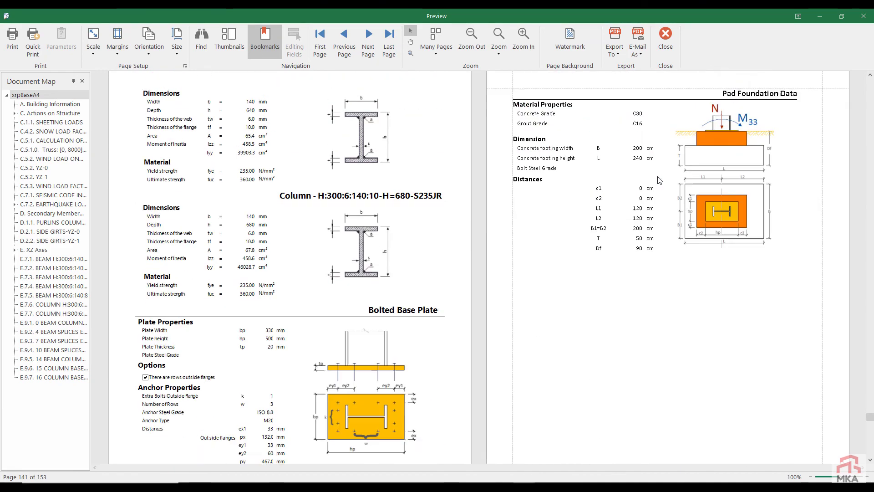
pyautogui.scroll(-20, 659, 180)
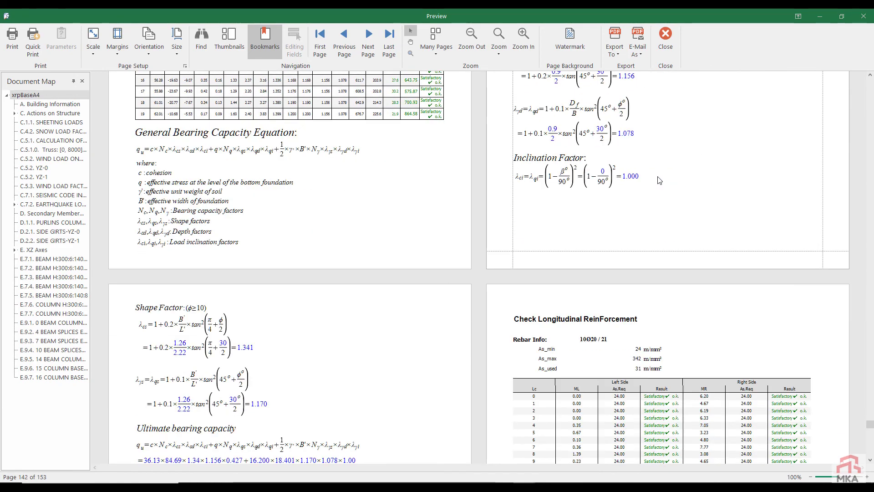
# Step: Review the remaining foundation reinforcement, punching and load combination tables, and close the calculation report preview
pyautogui.scroll(-20, 659, 179)
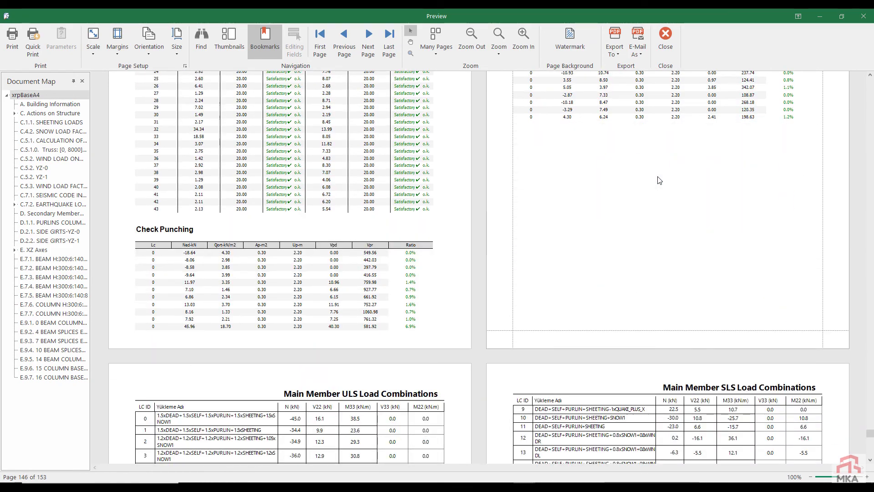
pyautogui.scroll(-5, 658, 180)
pyautogui.click(666, 37)
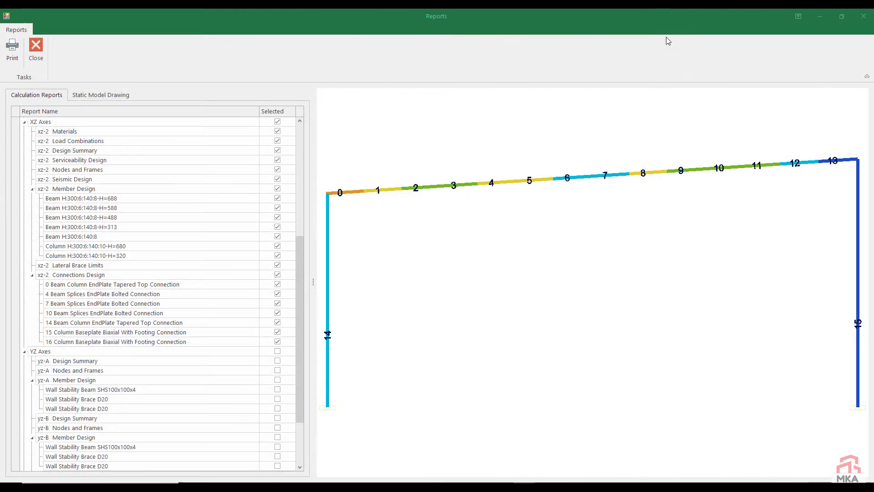
# Step: Select all Static Information entries of the Static Model Drawing report and generate its print preview
pyautogui.click(102, 95)
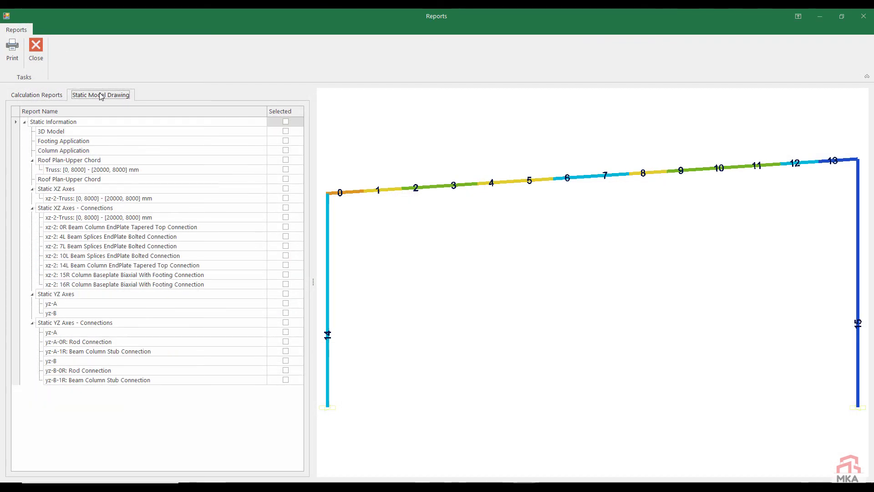
pyautogui.click(285, 122)
pyautogui.click(285, 121)
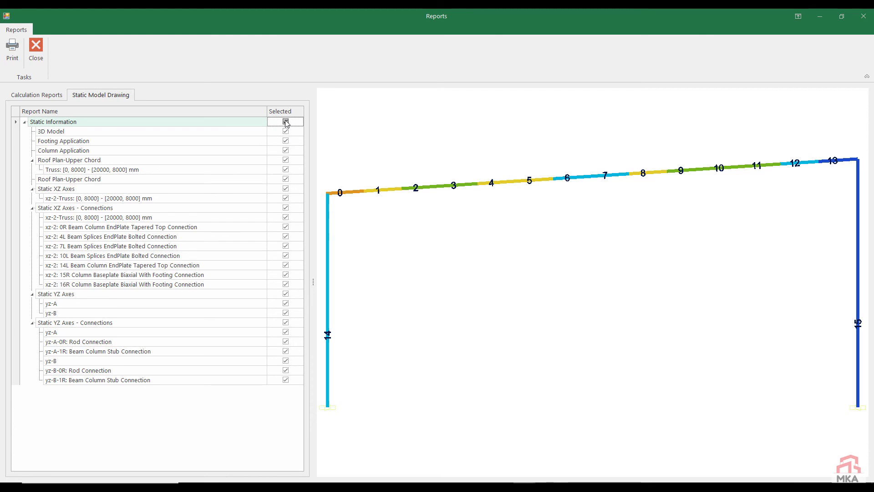
pyautogui.click(11, 50)
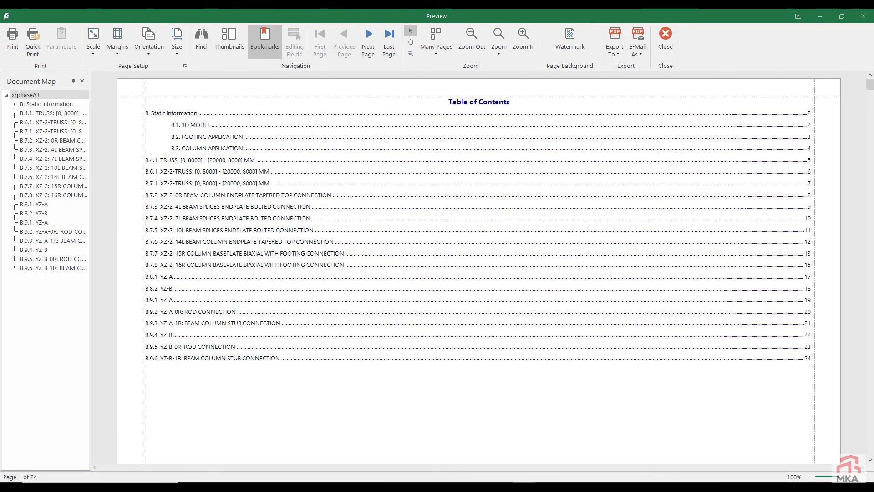
# Step: Examine the table of contents, 3D model, footing application, column application and roof plan drawings
pyautogui.scroll(-6, 296, 247)
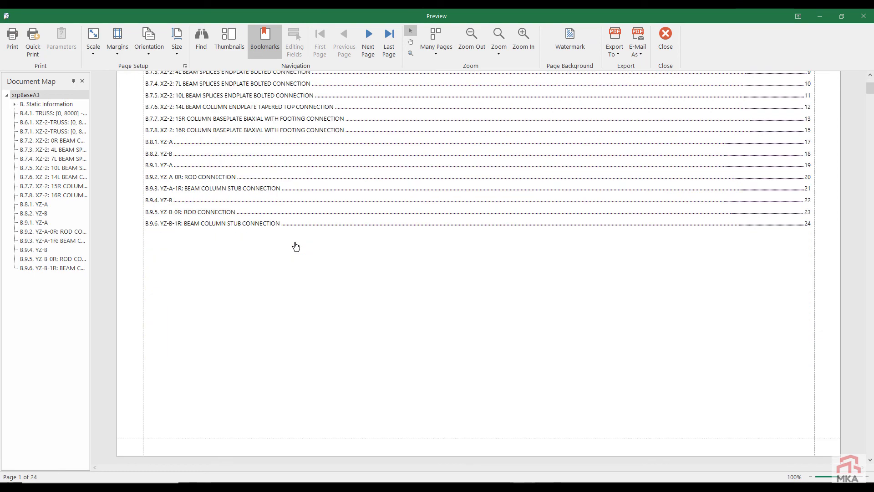
pyautogui.scroll(-10, 296, 247)
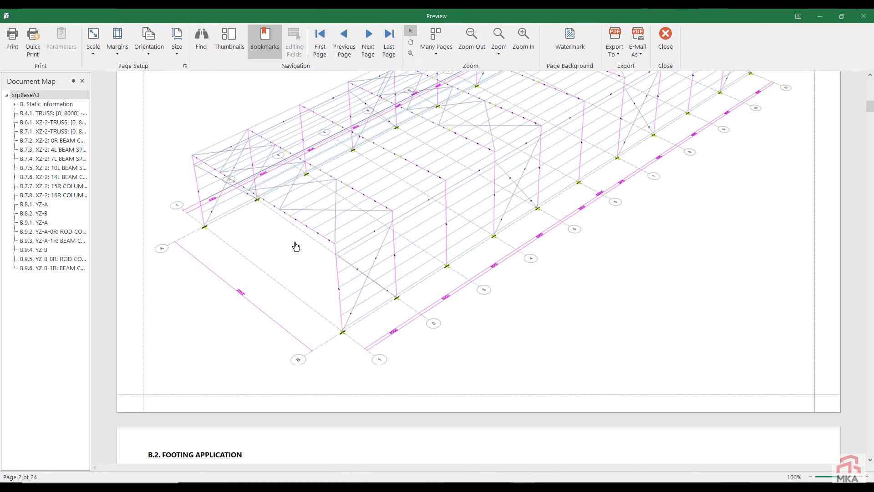
pyautogui.scroll(-4, 296, 247)
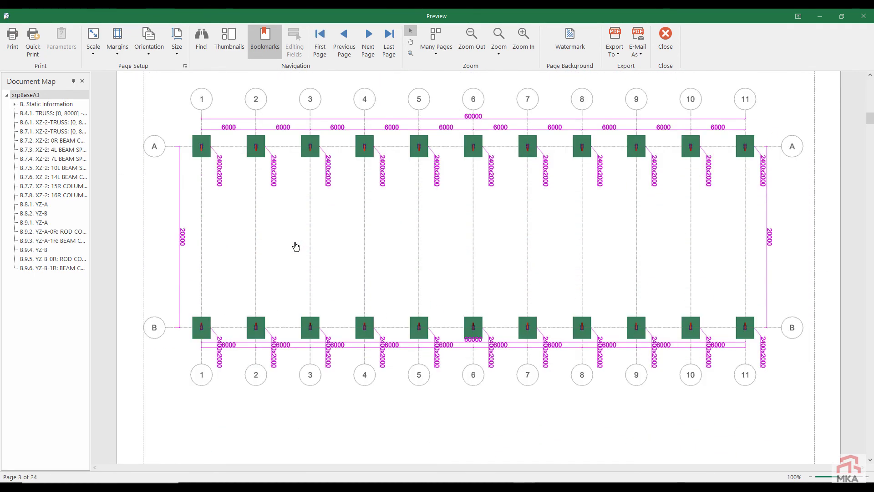
pyautogui.scroll(-5, 296, 247)
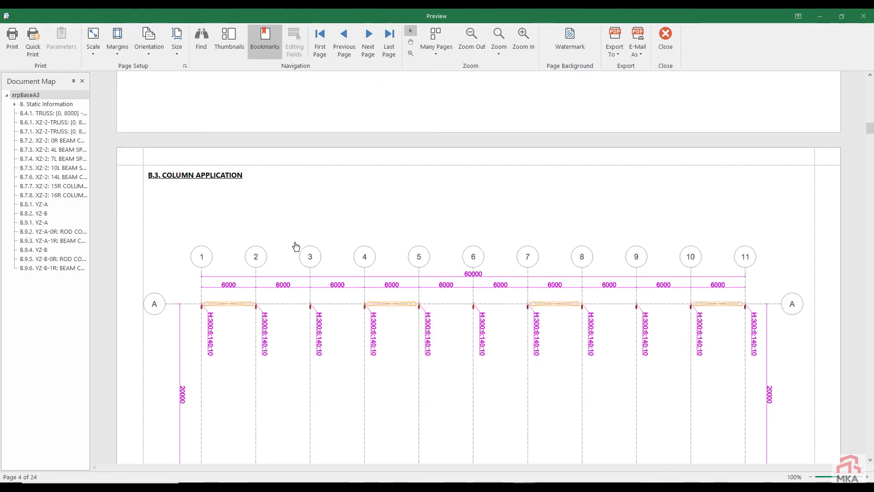
pyautogui.scroll(9, 296, 246)
pyautogui.scroll(-10, 296, 246)
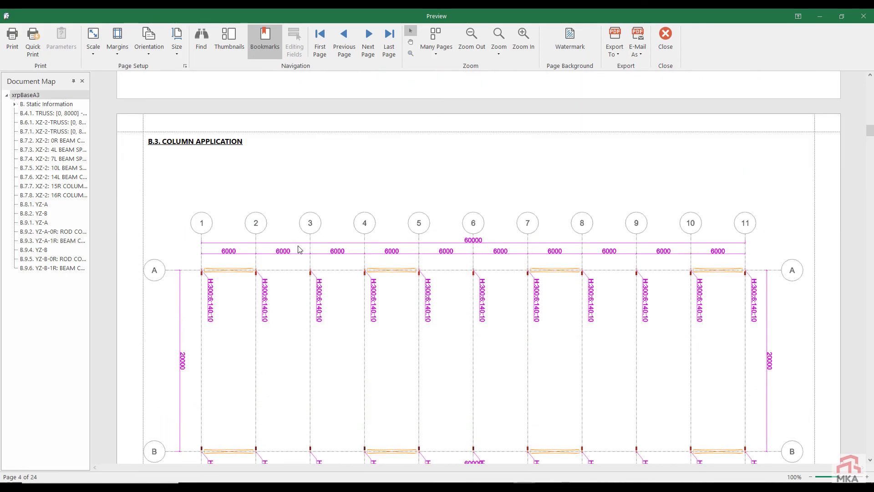
pyautogui.scroll(-3, 300, 249)
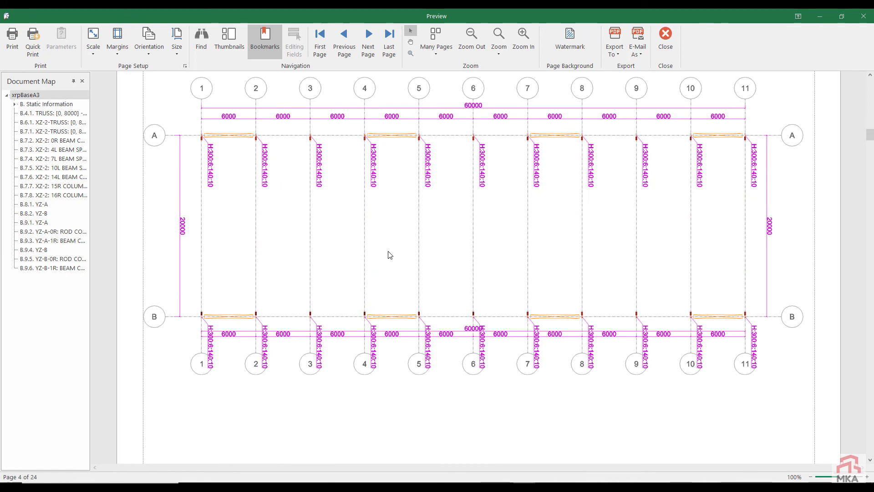
pyautogui.scroll(-11, 389, 255)
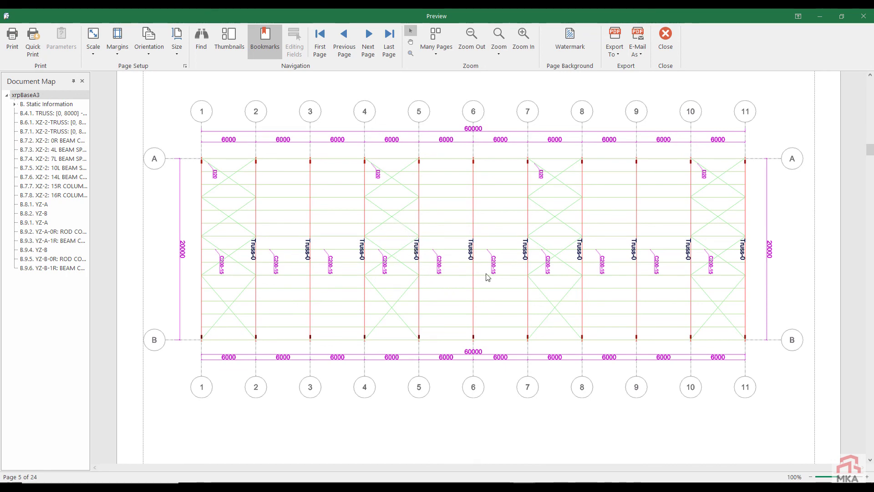
# Step: Examine the XZ-2 truss drawings, covering node and member numbering, section sizes, steel grades and frame dimensions
pyautogui.scroll(-10, 318, 220)
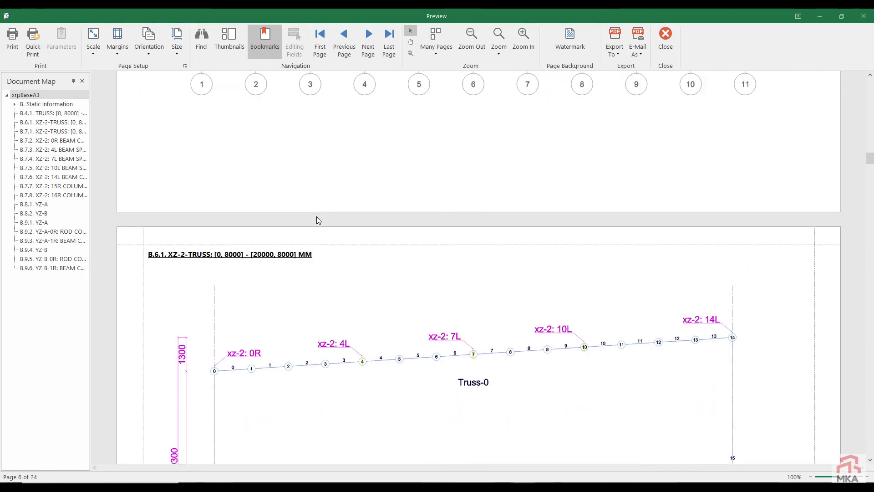
pyautogui.scroll(-10, 318, 220)
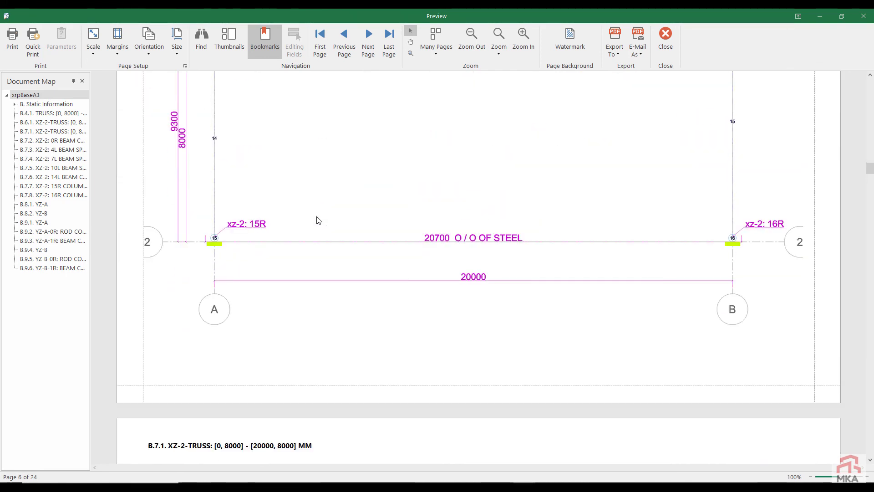
pyautogui.scroll(-2, 318, 220)
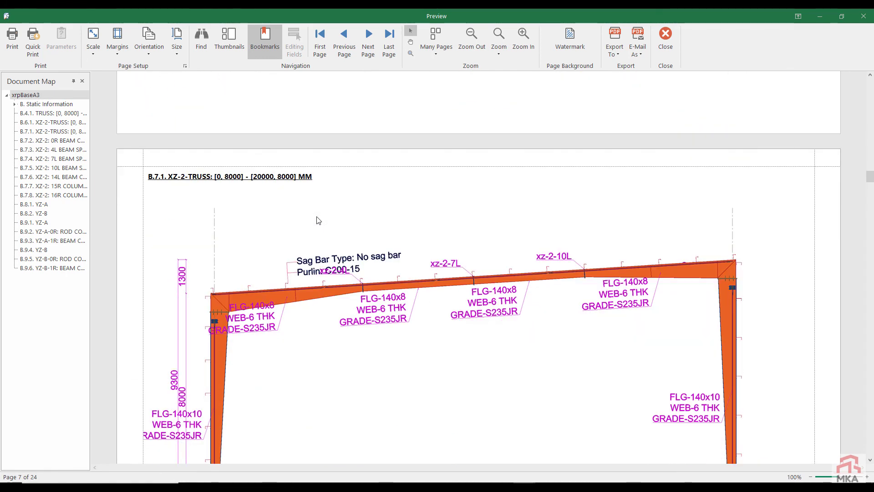
pyautogui.scroll(-3, 317, 220)
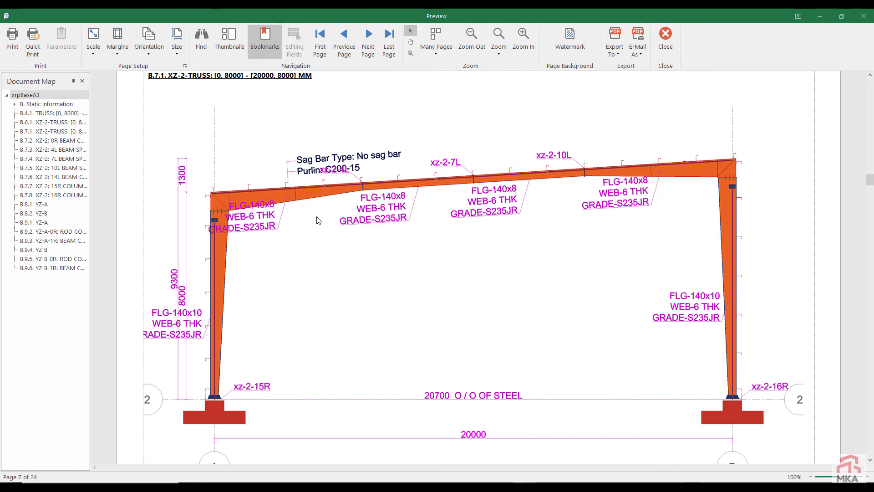
# Step: Review the XZ-2 beam-column endplate and bolted beam splice connection drawings from 0R through 14L
pyautogui.scroll(-10, 318, 220)
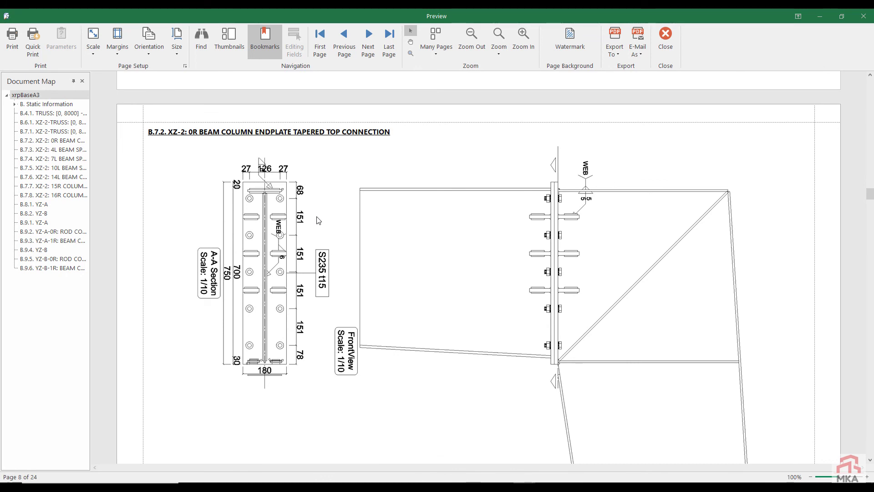
pyautogui.scroll(-3, 318, 220)
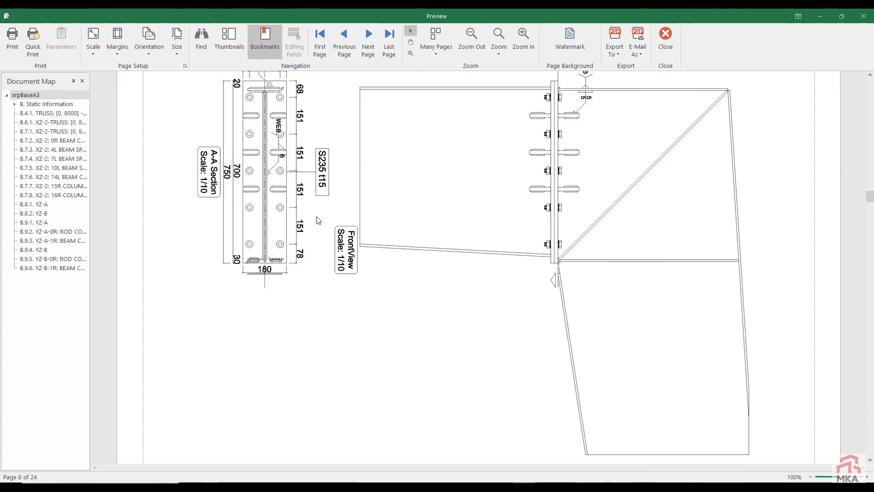
pyautogui.scroll(-8, 318, 220)
pyautogui.scroll(-12, 318, 220)
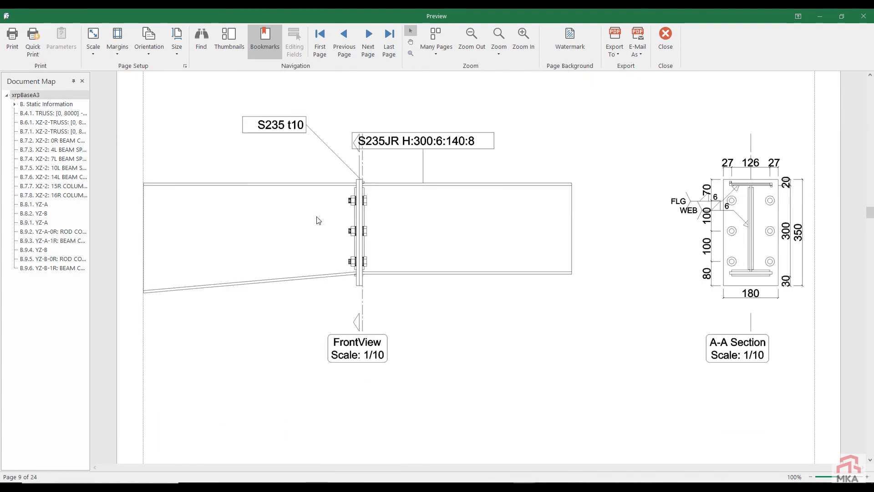
pyautogui.scroll(-14, 318, 220)
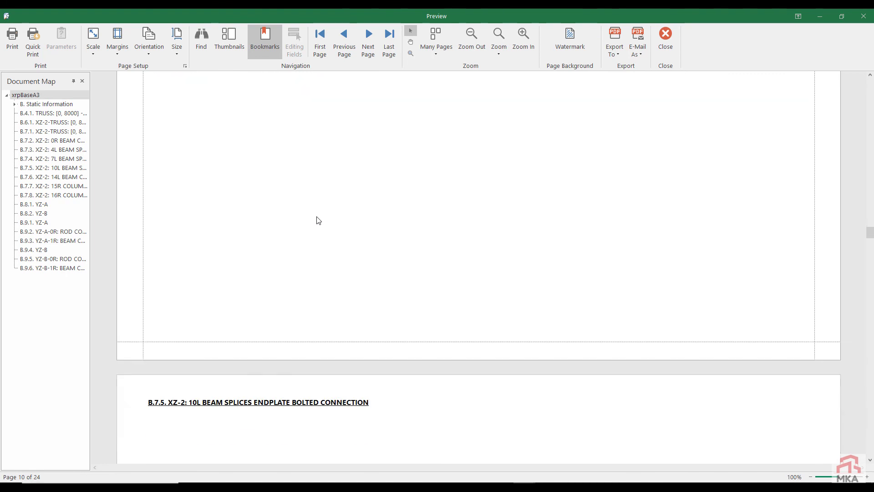
pyautogui.scroll(-14, 318, 221)
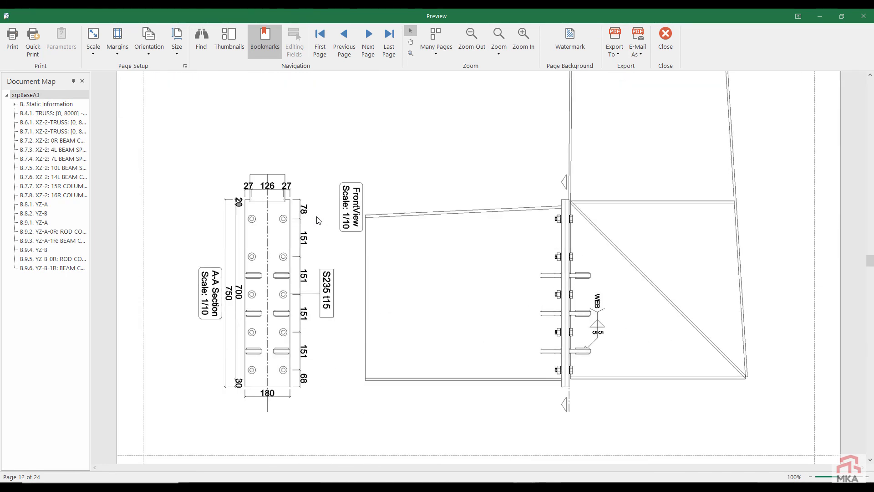
# Step: Inspect the XZ-2 15R and 16R column baseplate drawings, including sections, top views and anchor bolt details
pyautogui.scroll(-7, 318, 220)
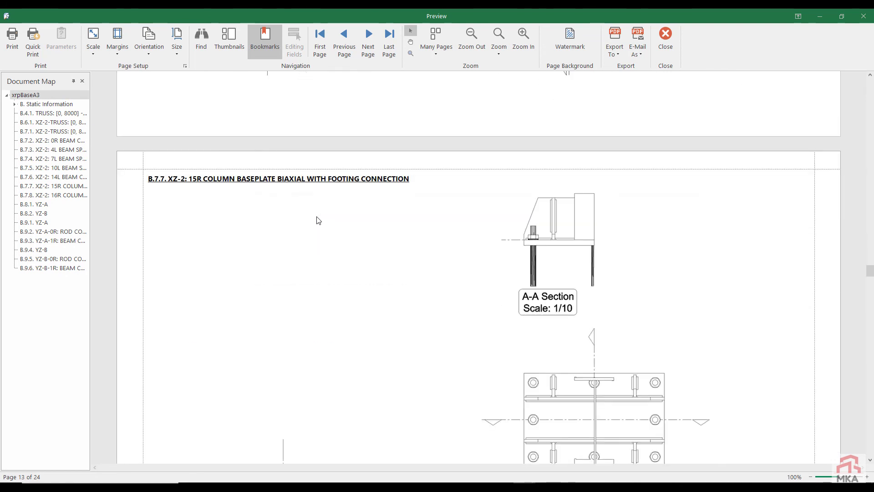
pyautogui.scroll(-3, 318, 220)
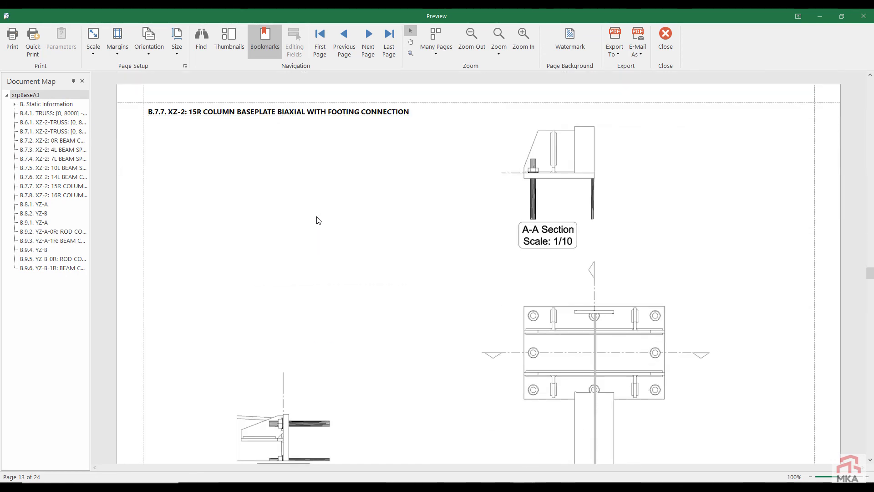
pyautogui.scroll(-3, 318, 220)
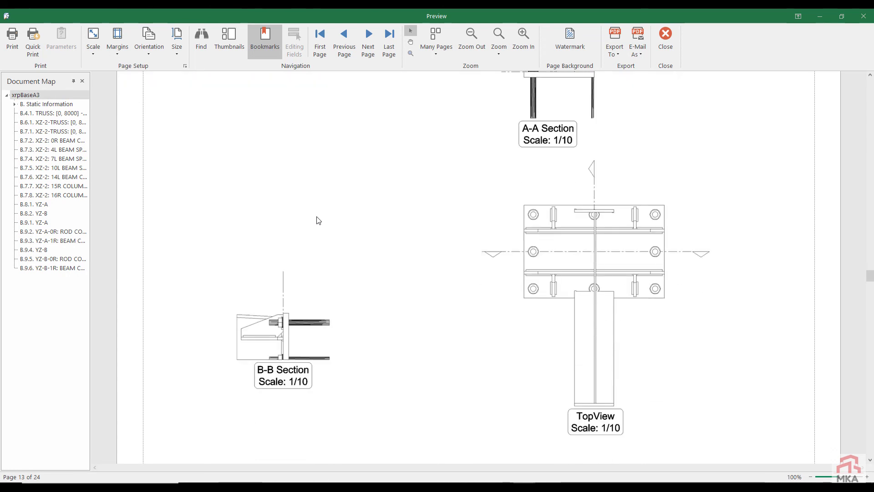
pyautogui.scroll(-13, 318, 221)
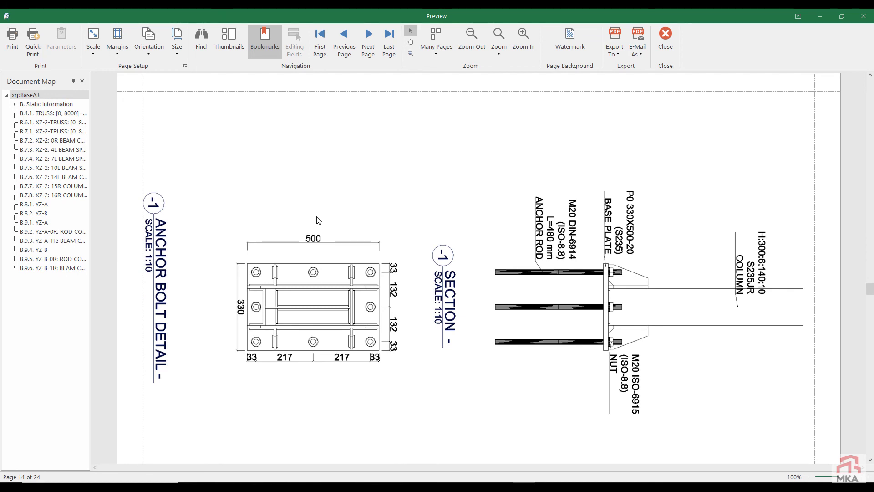
pyautogui.scroll(-4, 317, 220)
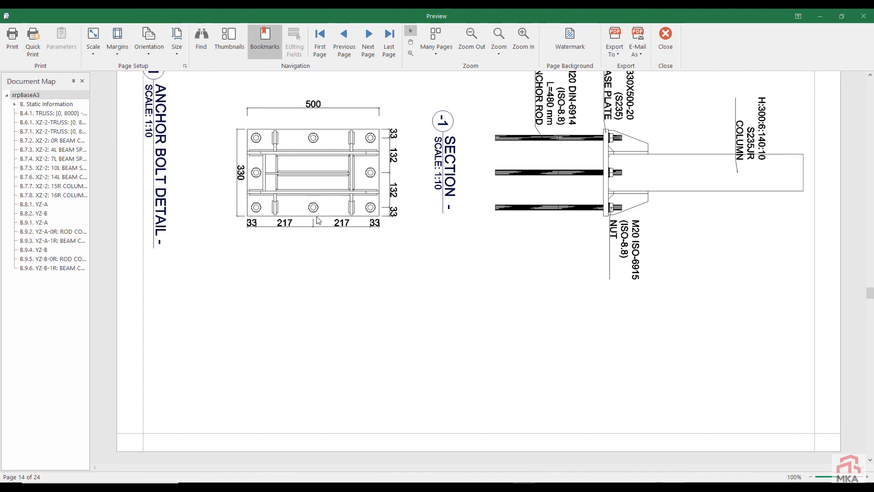
pyautogui.scroll(-16, 318, 220)
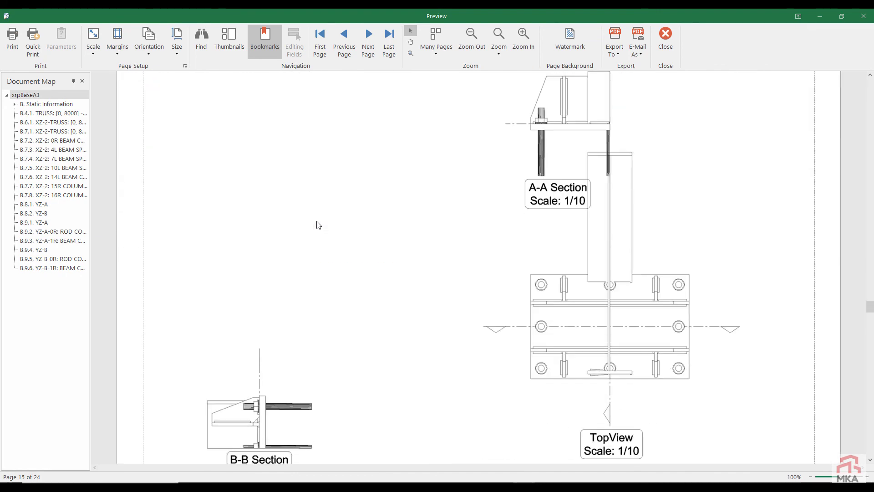
pyautogui.scroll(-17, 318, 225)
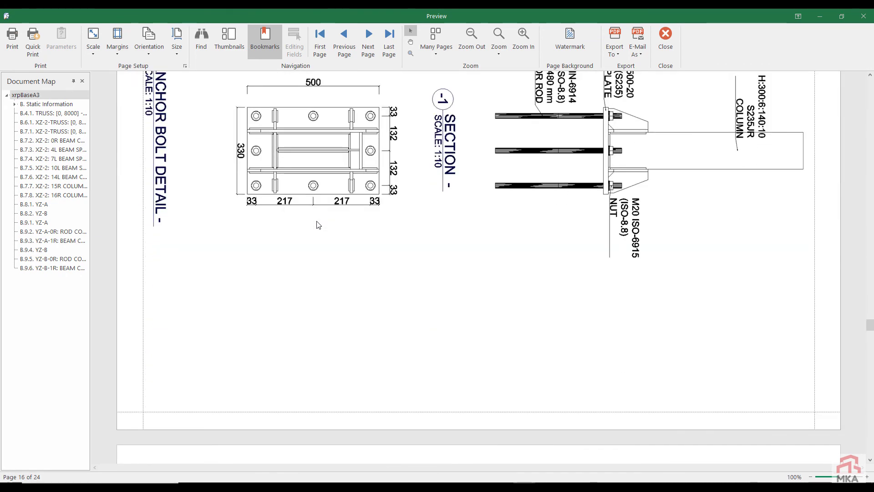
# Step: Check the YZ-A axis bracing elevation, and close the drawing preview and the Reports window
pyautogui.scroll(-6, 322, 230)
pyautogui.scroll(-5, 539, 144)
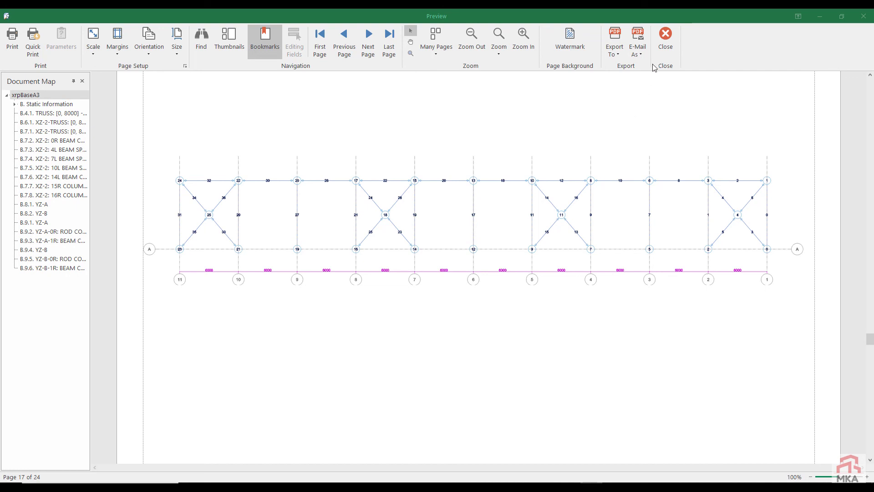
pyautogui.click(667, 40)
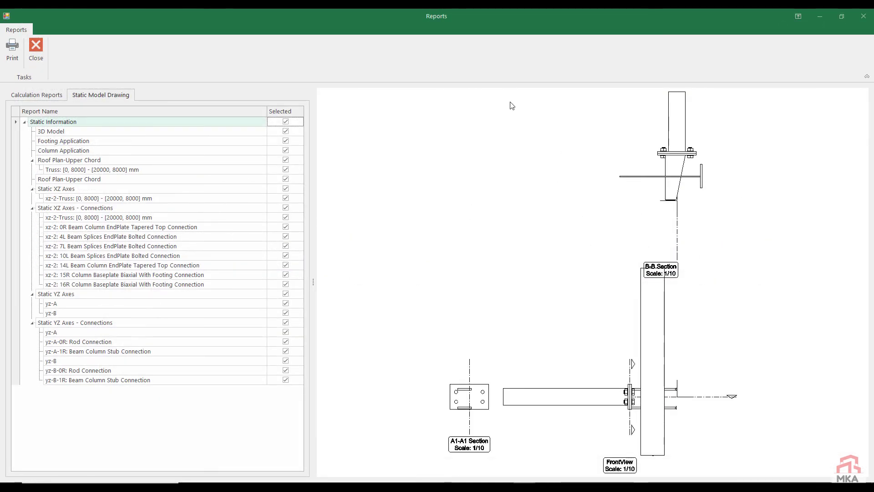
pyautogui.click(36, 45)
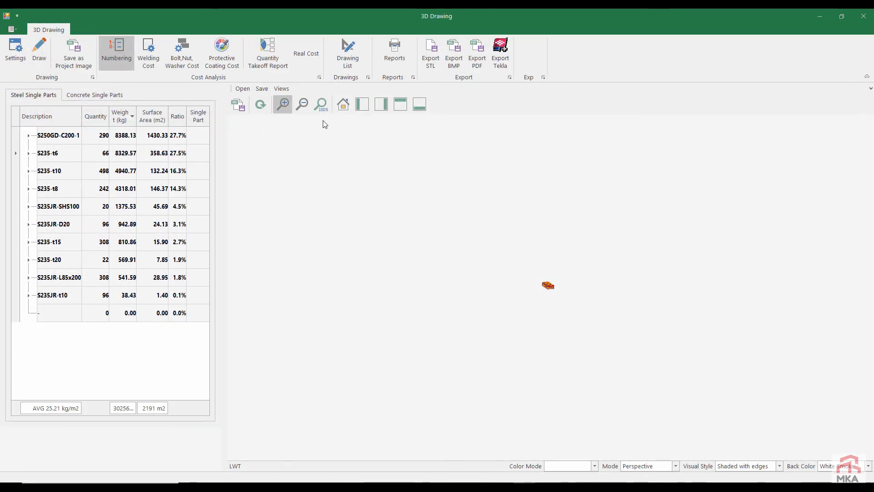
# Step: Reset the 3D model to the home view, orient it in perspective and save it as the project image
pyautogui.click(342, 105)
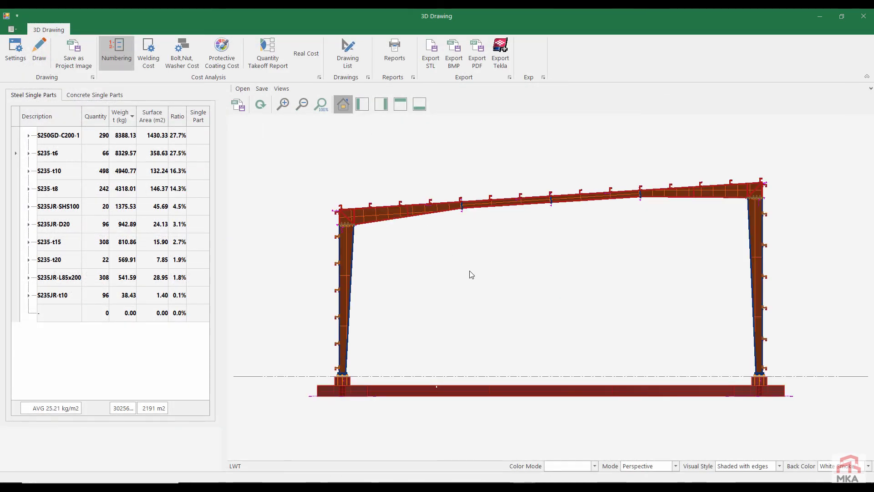
pyautogui.click(74, 59)
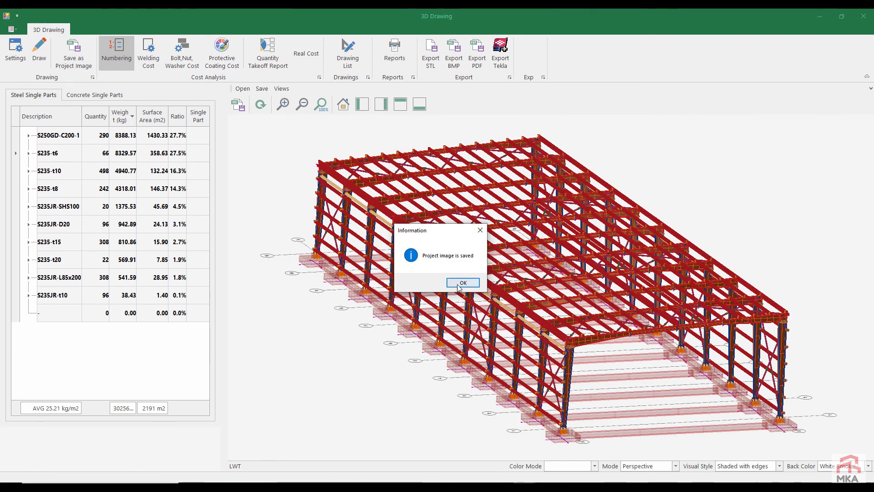
pyautogui.click(463, 283)
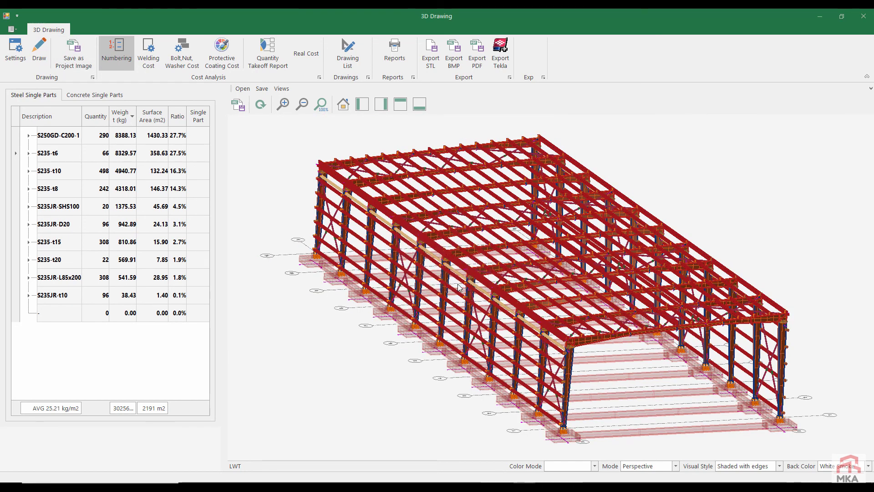